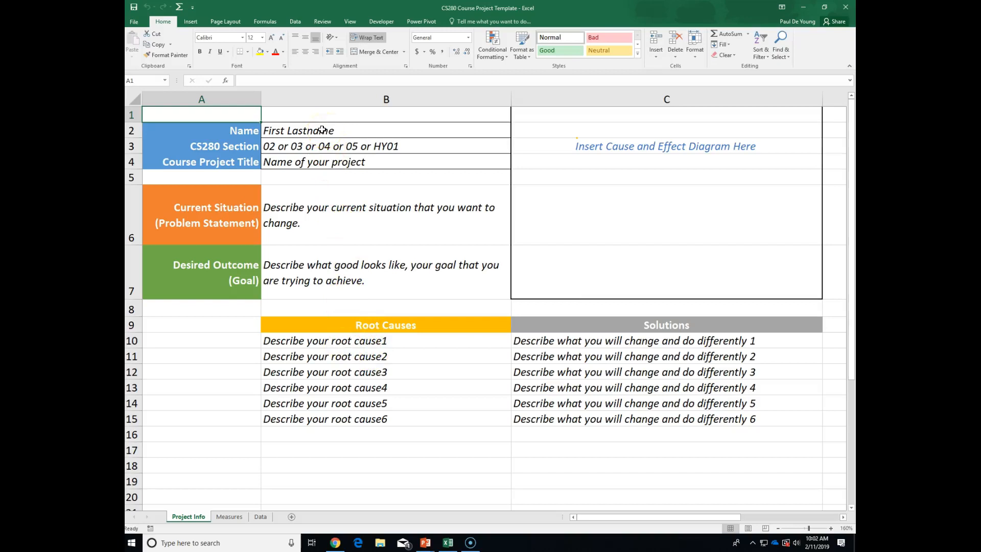
# Clear the example text from the Desired Outcome field in B7.
pyautogui.click(338, 129)
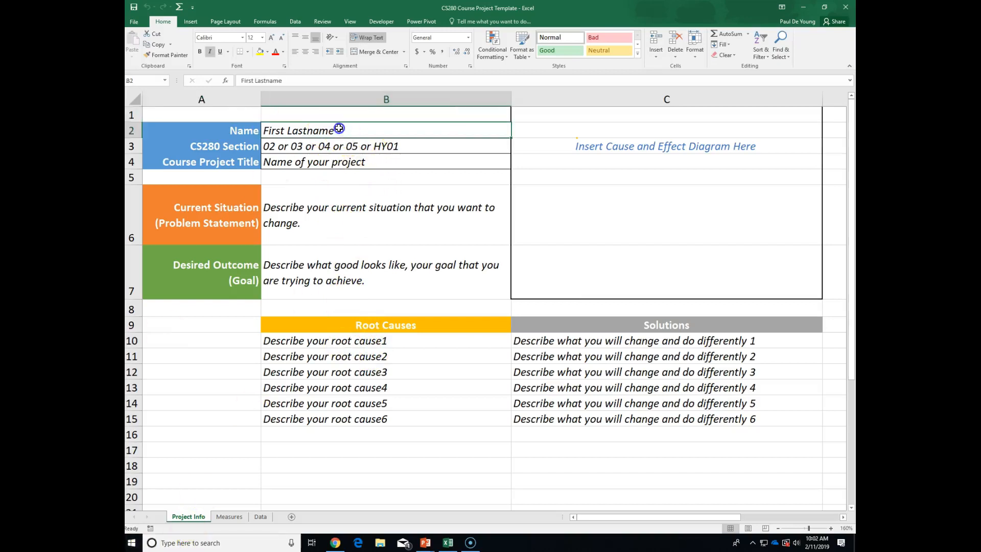
pyautogui.click(376, 258)
pyautogui.write('As')
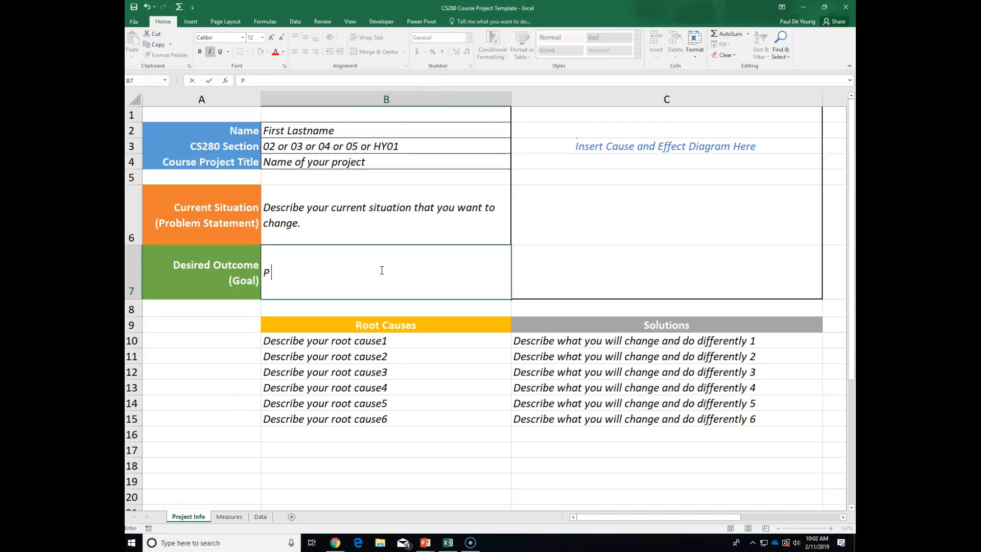
pyautogui.press('BackSpace')
pyautogui.press('BackSpace')
# Enter the student's full name in the Name field (B2), fixing a typo.
pyautogui.click(304, 131)
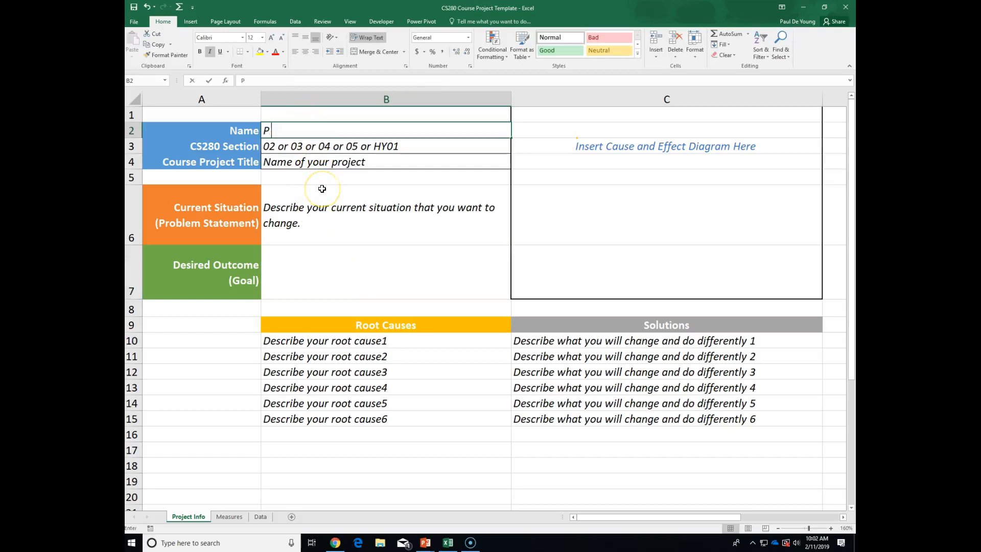
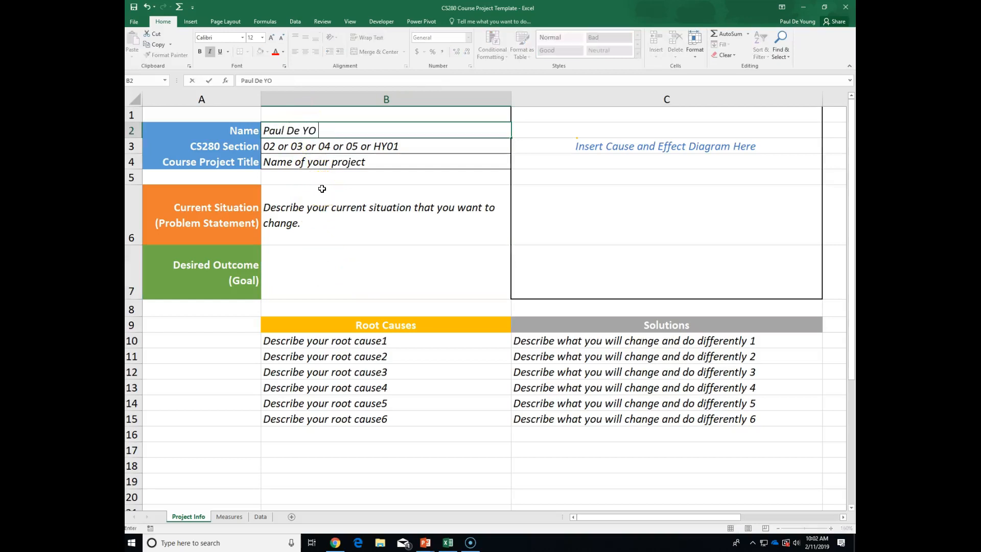
pyautogui.press('Tab')
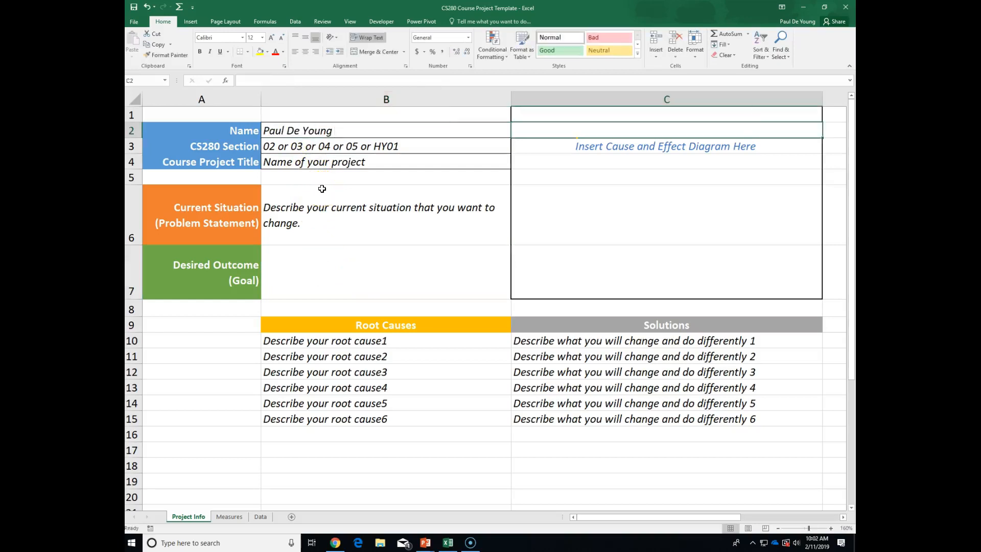
pyautogui.click(323, 149)
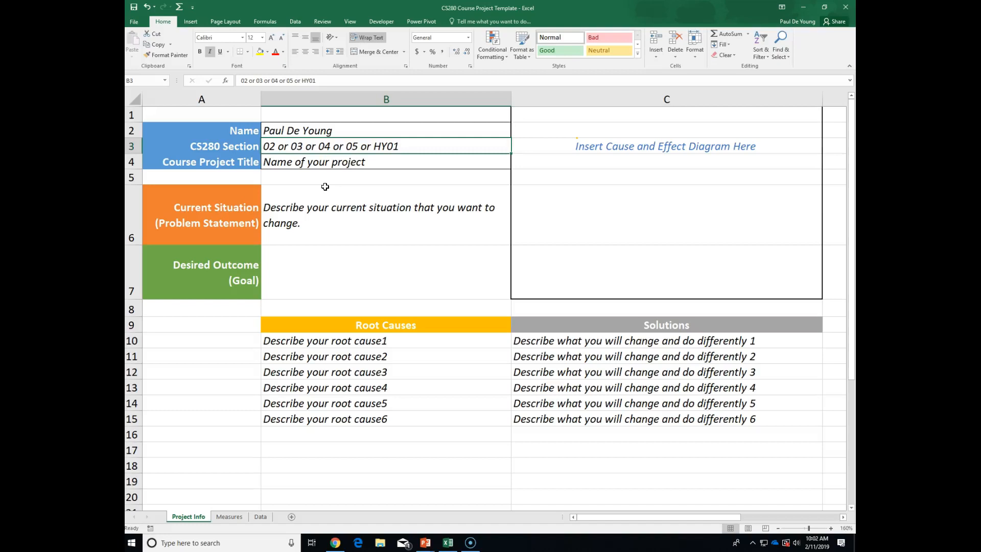
# Enter 03 as the CS280 Section number in B3 and check the committed value.
pyautogui.write('03')
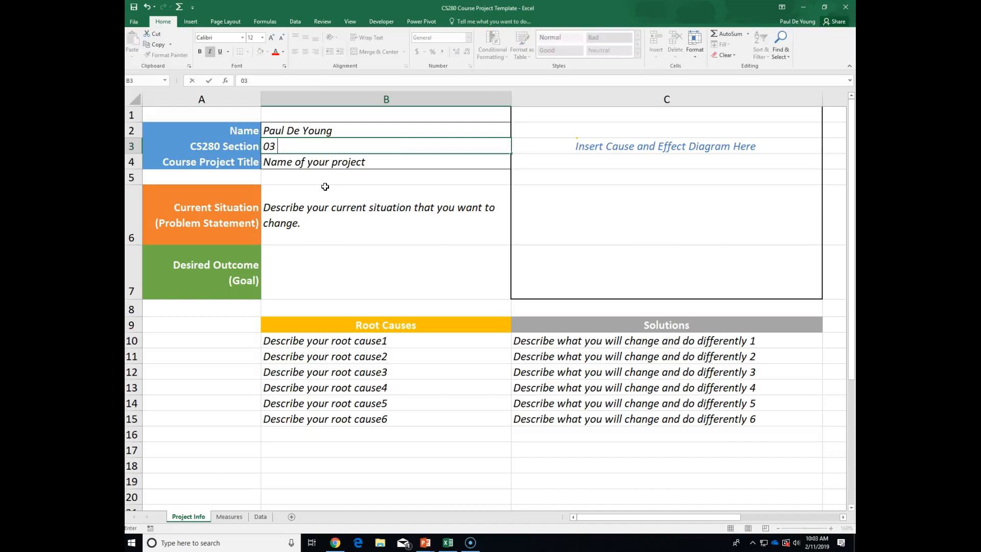
pyautogui.press('Return')
pyautogui.click(339, 132)
pyautogui.click(359, 144)
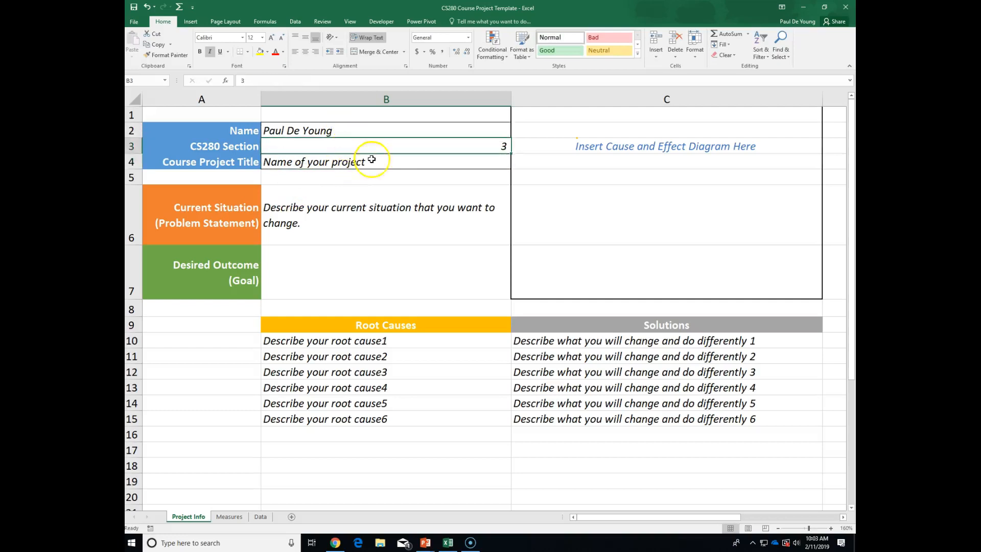
pyautogui.click(386, 163)
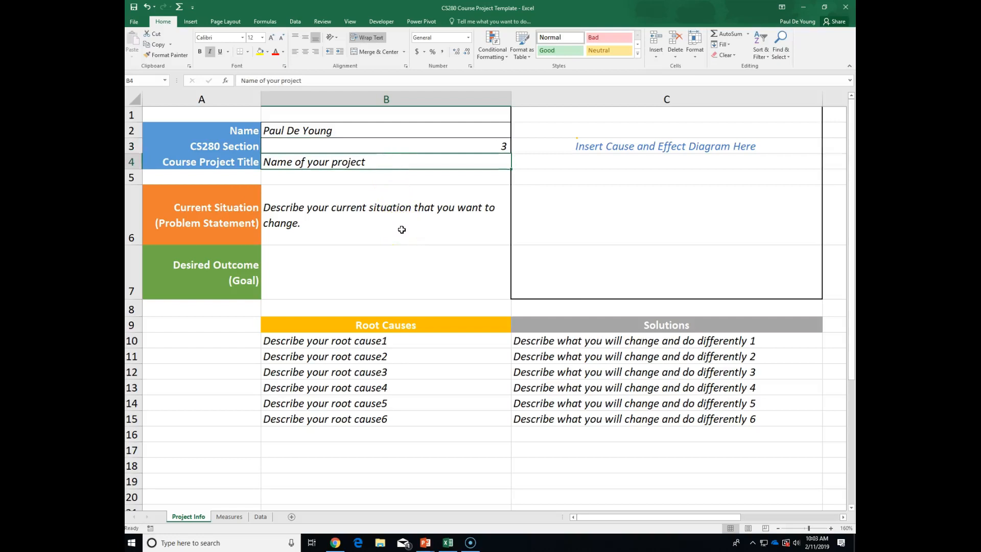
# Enter Fitness and Weight "Optimization" Project as the Course Project Title in B4.
pyautogui.write('Fi')
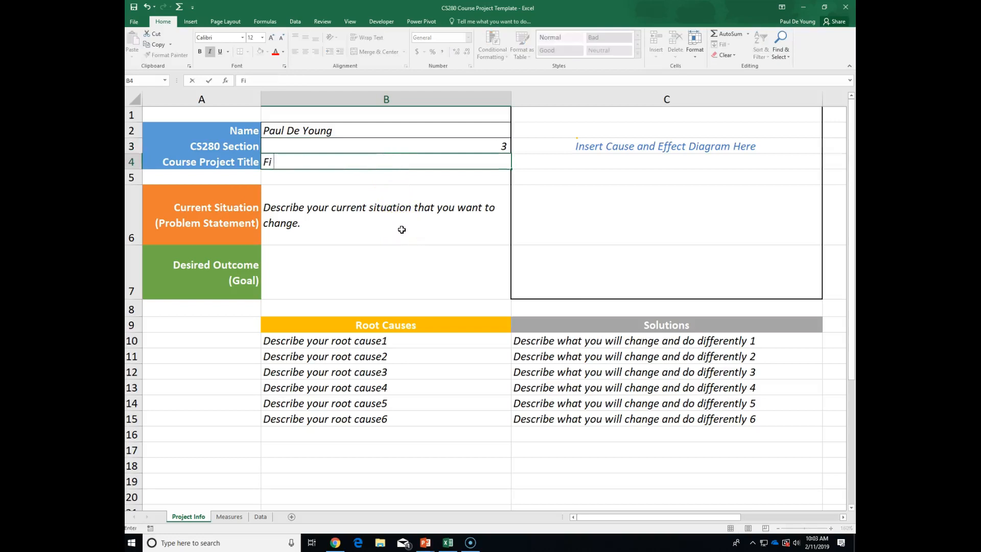
pyautogui.write('tness and Weight "')
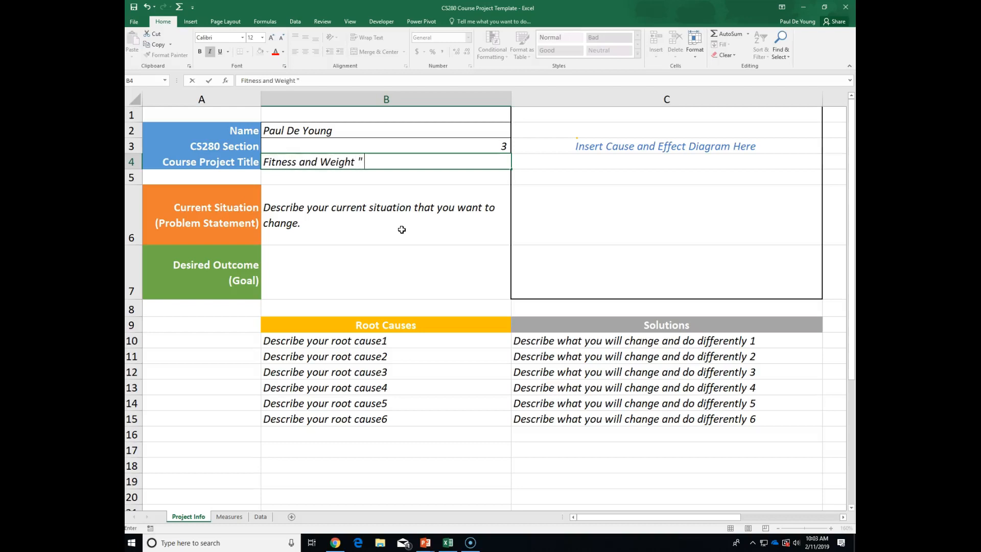
pyautogui.write('Optimization" Project')
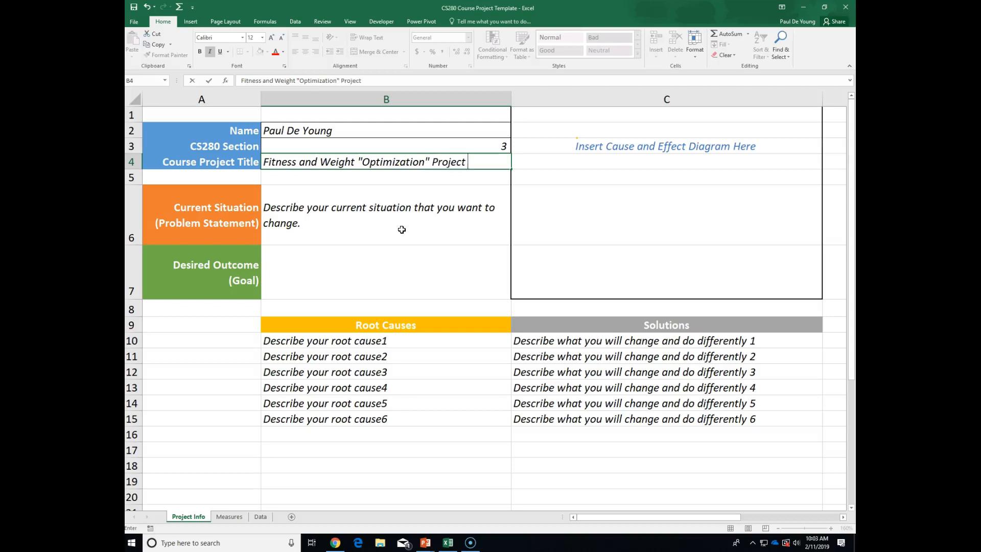
pyautogui.press('Return')
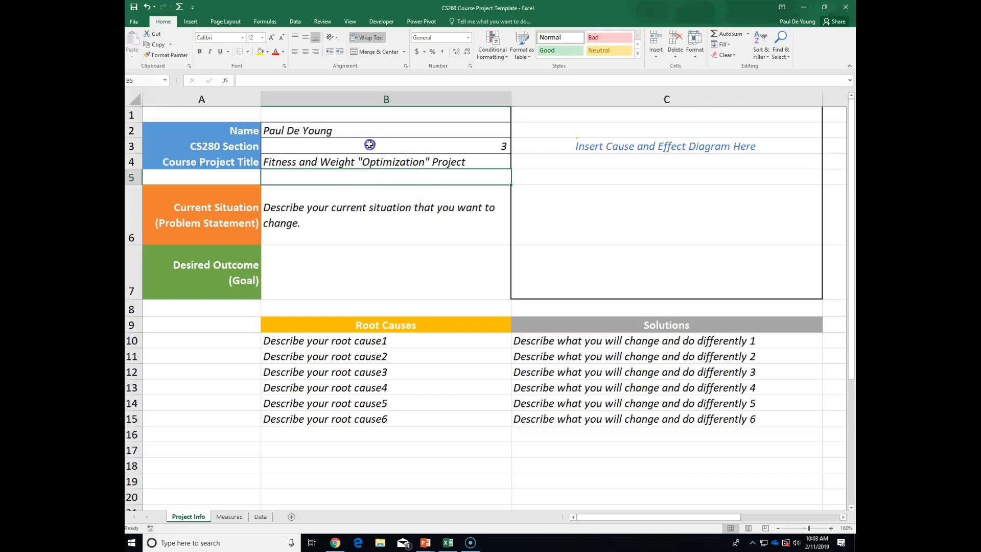
pyautogui.click(382, 221)
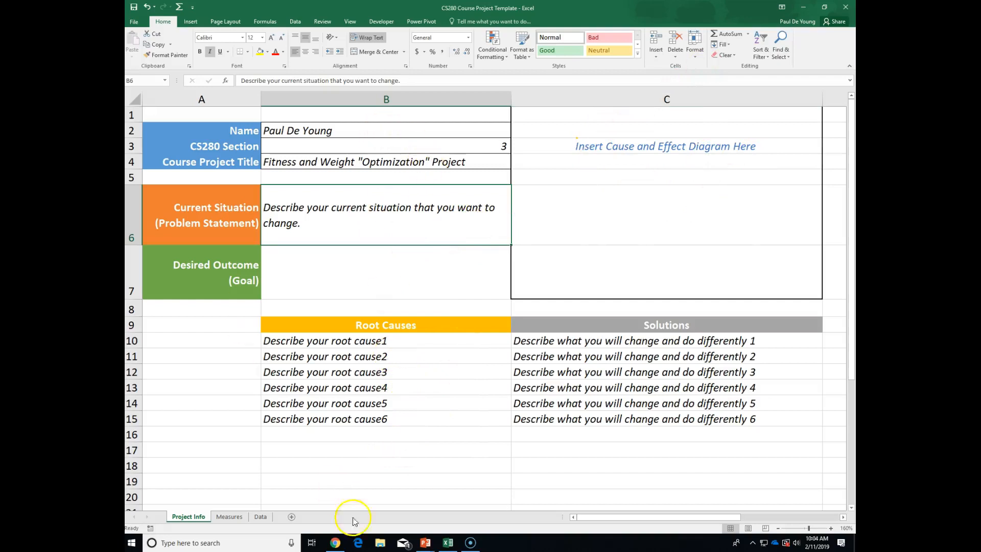
# Copy the fishbone diagram photo from slide 4 of the Week 05 Day 1 Slides and return to Excel.
pyautogui.click(428, 544)
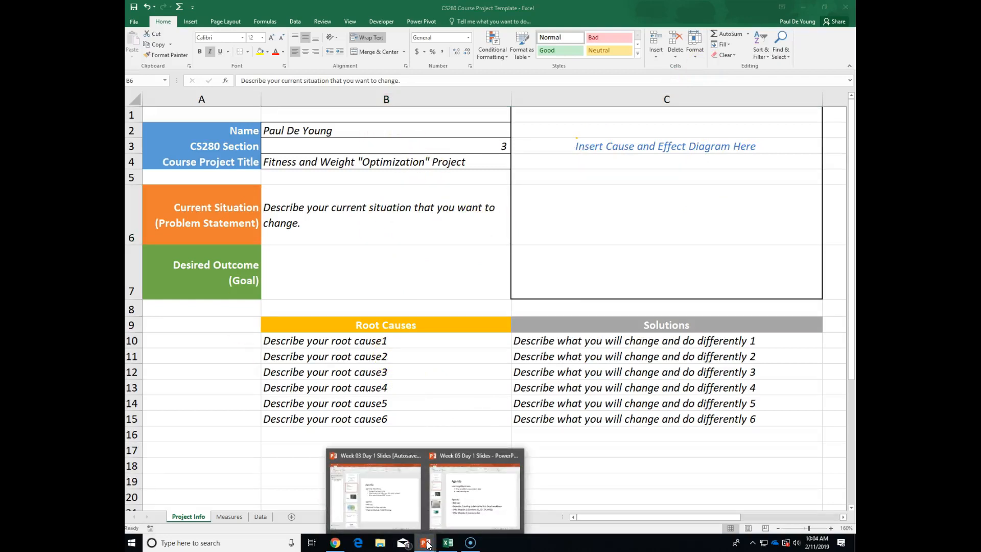
pyautogui.click(384, 506)
pyautogui.click(460, 495)
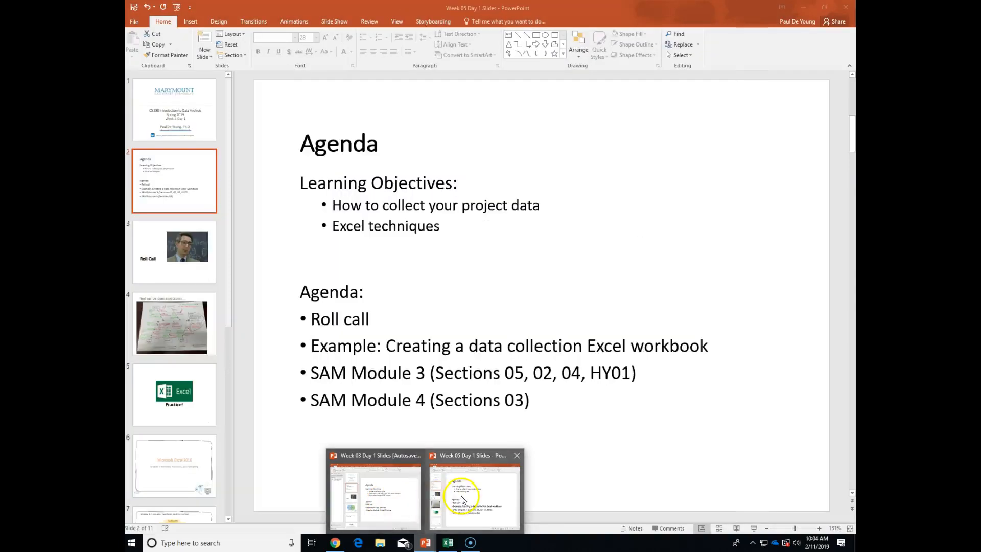
pyautogui.click(180, 323)
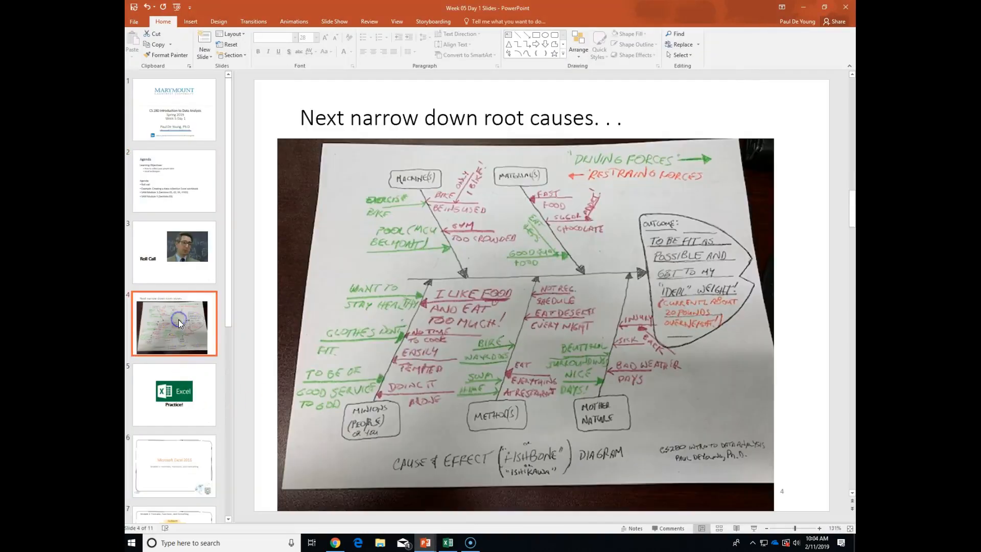
pyautogui.click(457, 243)
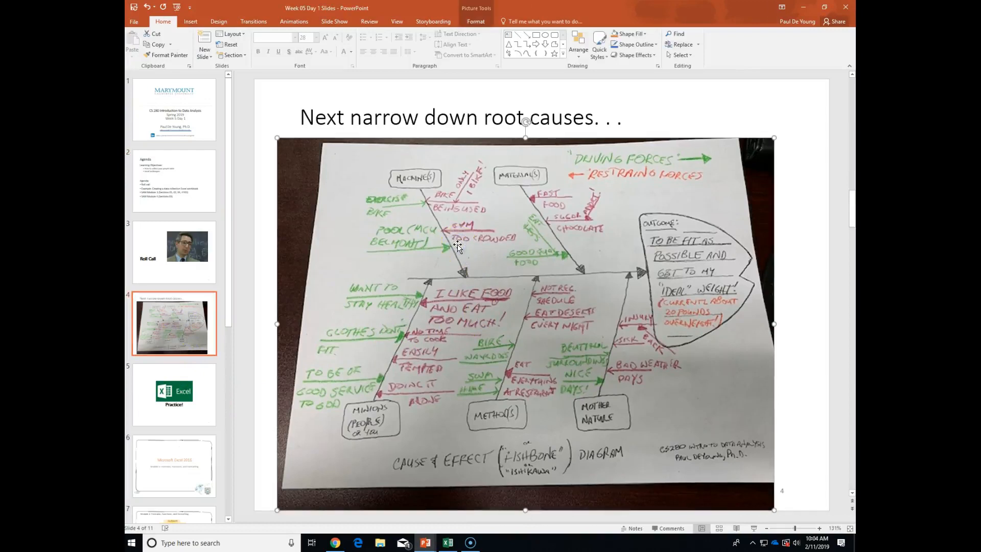
pyautogui.click(158, 45)
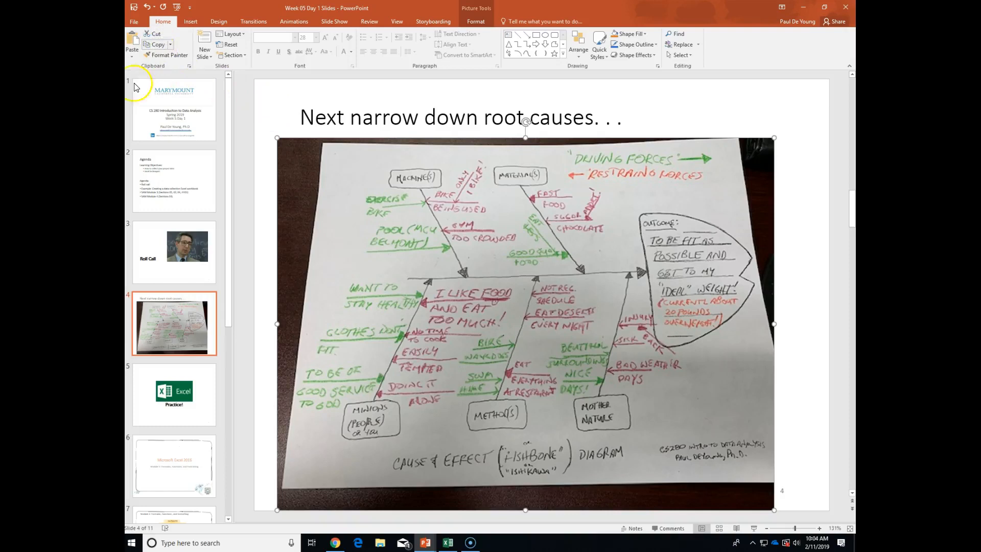
pyautogui.click(301, 169)
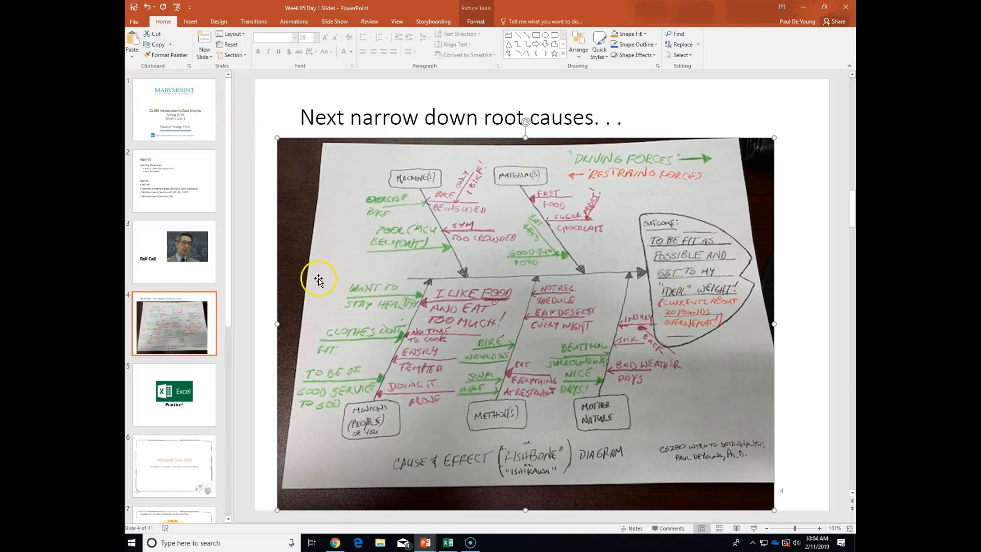
pyautogui.click(449, 545)
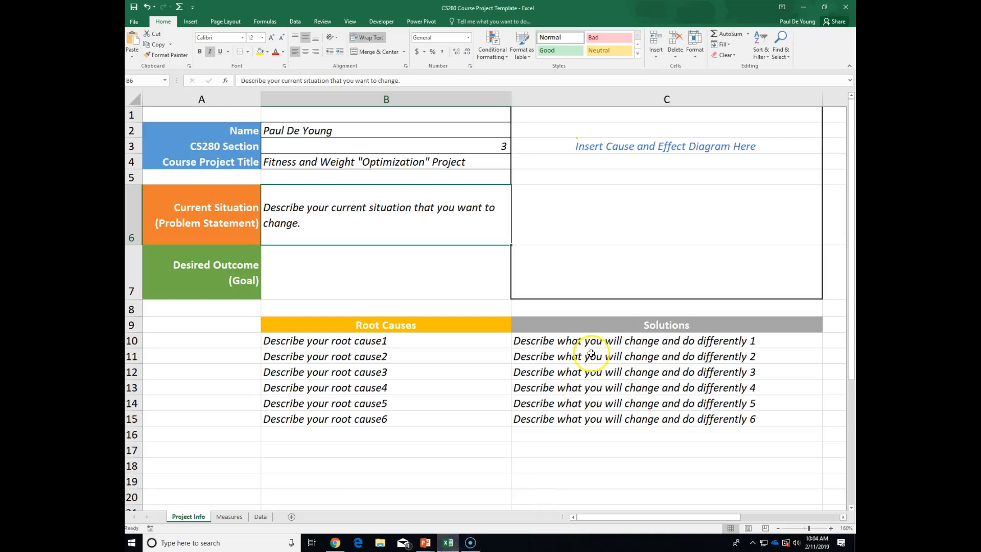
# Paste the fishbone photo at C2, shrink it and move it to the top of column C.
pyautogui.click(583, 126)
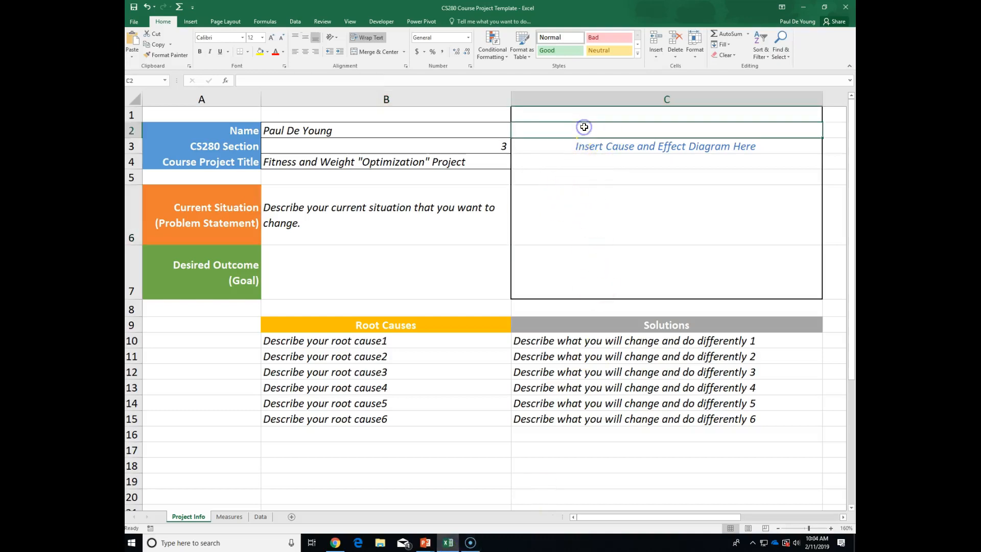
pyautogui.click(132, 42)
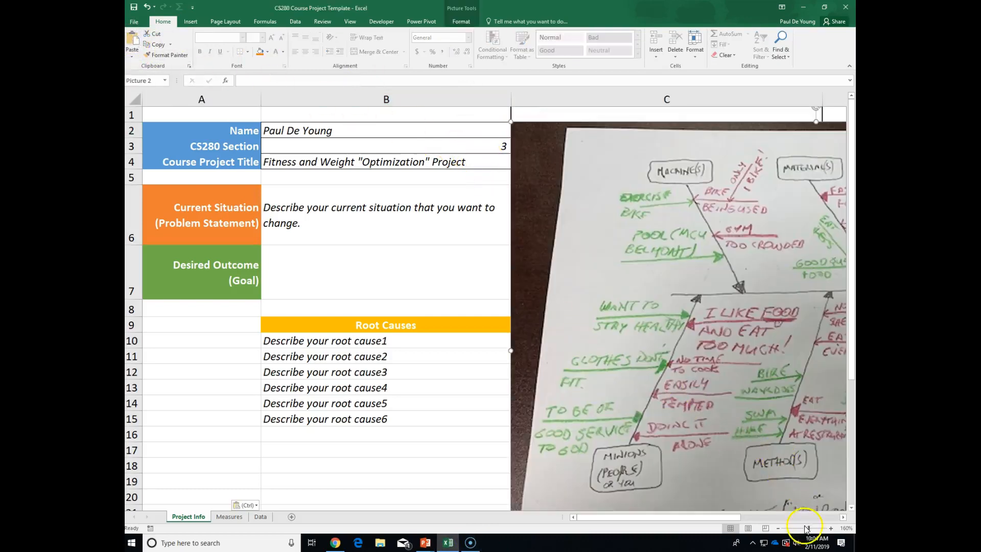
pyautogui.moveTo(808, 528); pyautogui.dragTo(800, 528)
pyautogui.moveTo(632, 337); pyautogui.dragTo(461, 182)
pyautogui.moveTo(429, 161); pyautogui.dragTo(431, 131)
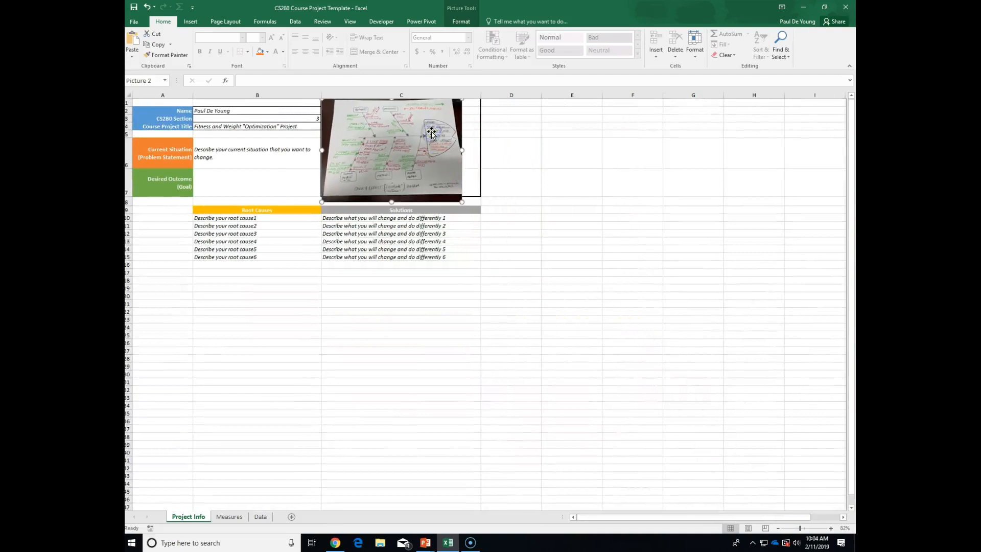
# Zoom the sheet back to 160% and bring up the picture formatting options.
pyautogui.click(831, 528)
pyautogui.click(831, 528)
pyautogui.click(831, 528)
pyautogui.click(831, 528)
pyautogui.click(831, 528)
pyautogui.click(831, 528)
pyautogui.click(831, 528)
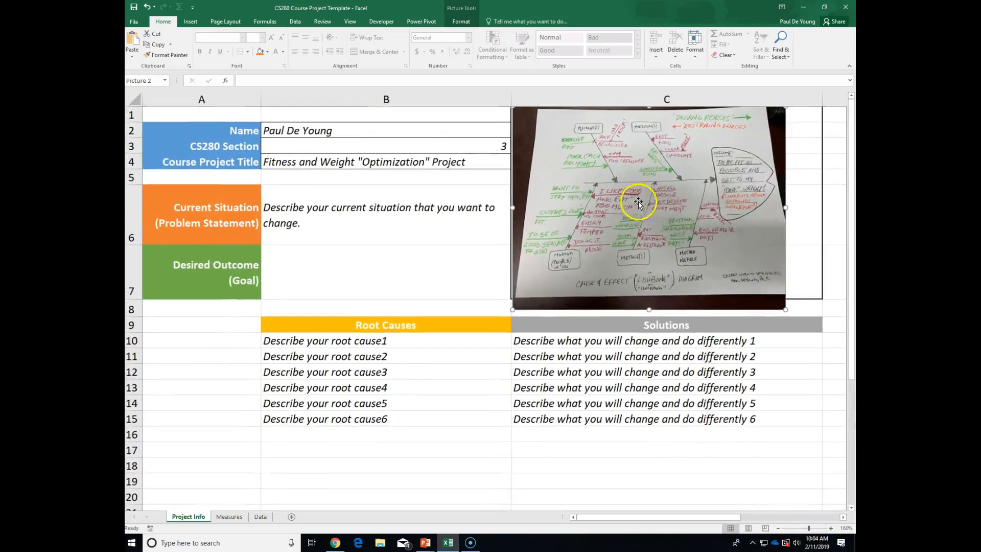
pyautogui.doubleClick(637, 191)
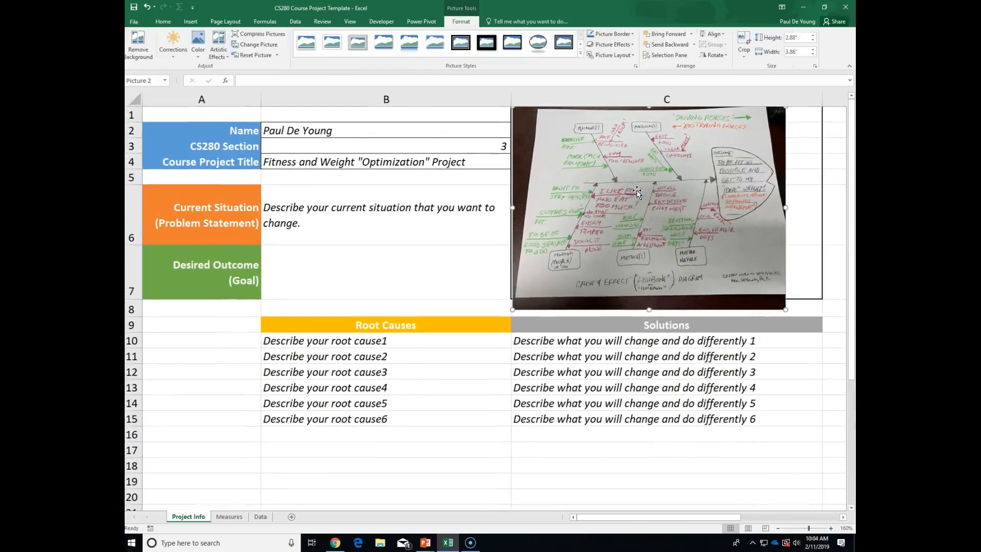
pyautogui.click(620, 163)
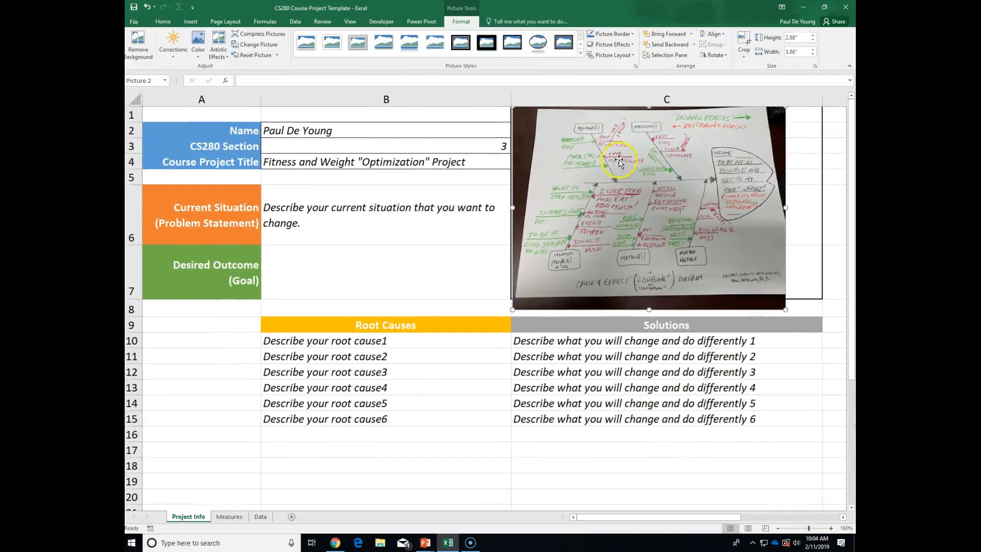
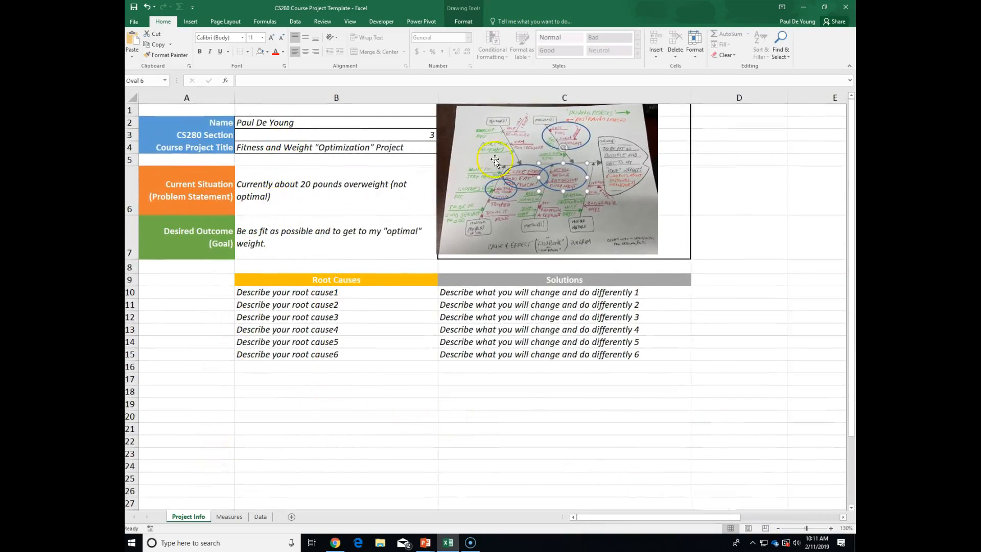
# Select cell B10 to start the first root cause.
pyautogui.click(320, 292)
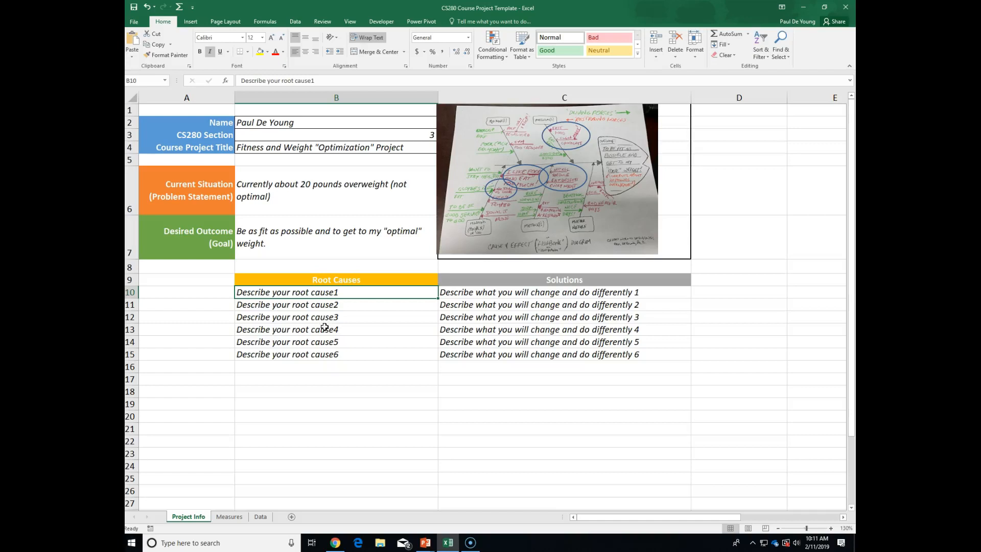
# Enter 'Consuming too many calories' as the first root cause in B10.
pyautogui.write('Com')
pyautogui.press('BackSpace')
pyautogui.write('nsoumin')
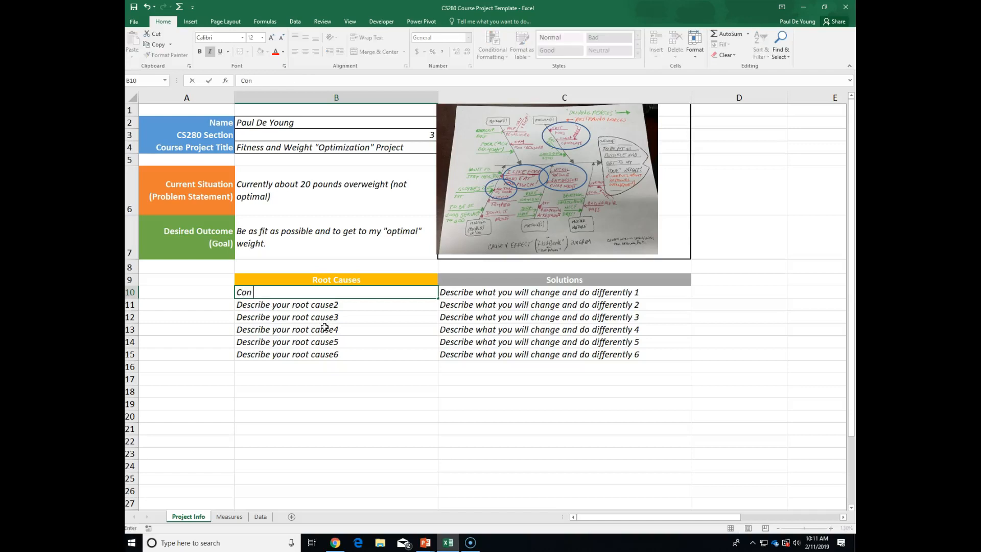
pyautogui.press('BackSpace')
pyautogui.press('BackSpace')
pyautogui.press('BackSpace')
pyautogui.press('BackSpace')
pyautogui.press('BackSpace')
pyautogui.press('BackSpace')
pyautogui.write('soumi')
pyautogui.press('BackSpace')
pyautogui.press('BackSpace')
pyautogui.press('BackSpace')
pyautogui.press('BackSpace')
pyautogui.press('BackSpace')
pyautogui.write('suming too many calorie')
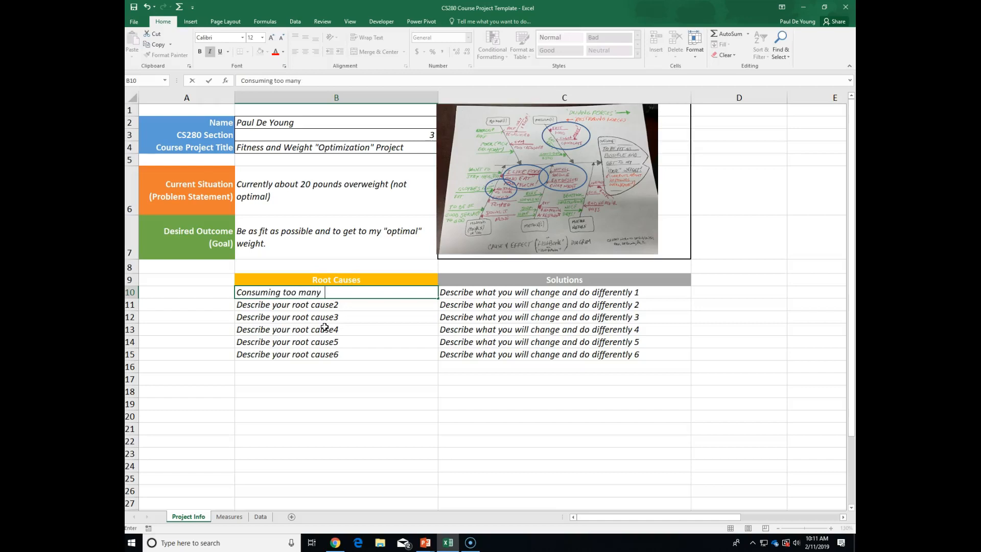
pyautogui.write('s')
pyautogui.click(297, 308)
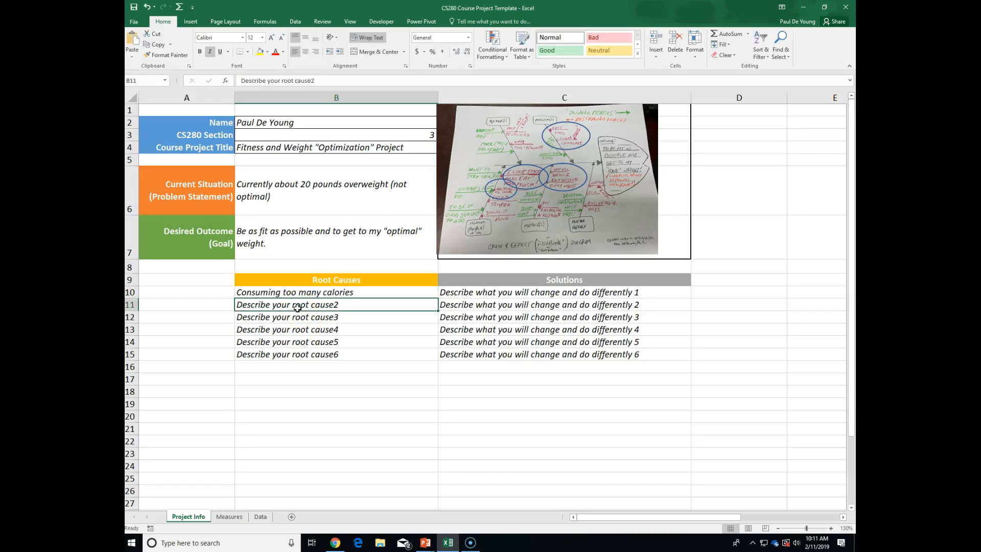
# Enter 'Too much fast/restaurant food' and 'Too much sugur/carbs!' in B11 and B12.
pyautogui.write('Too ')
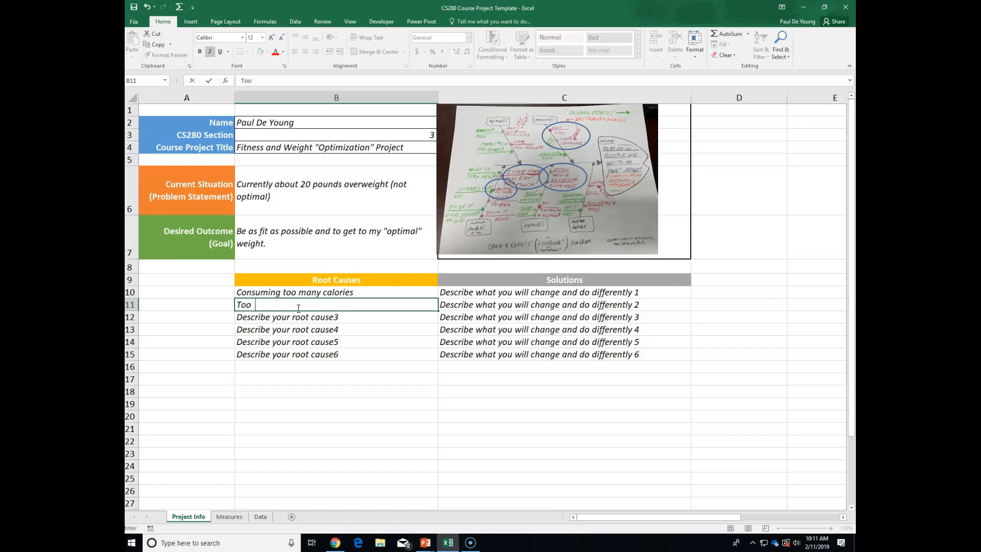
pyautogui.write('much fast/restaurant food')
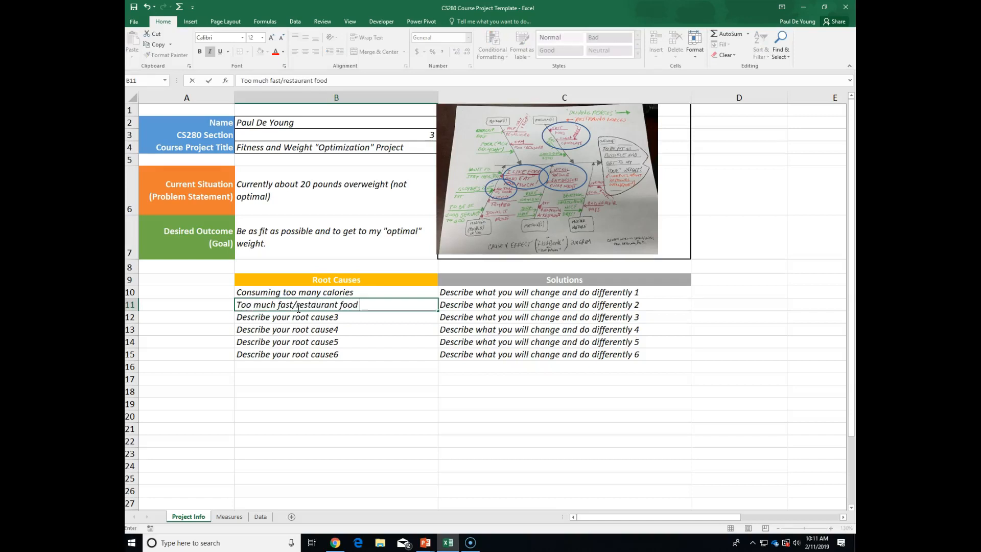
pyautogui.click(264, 315)
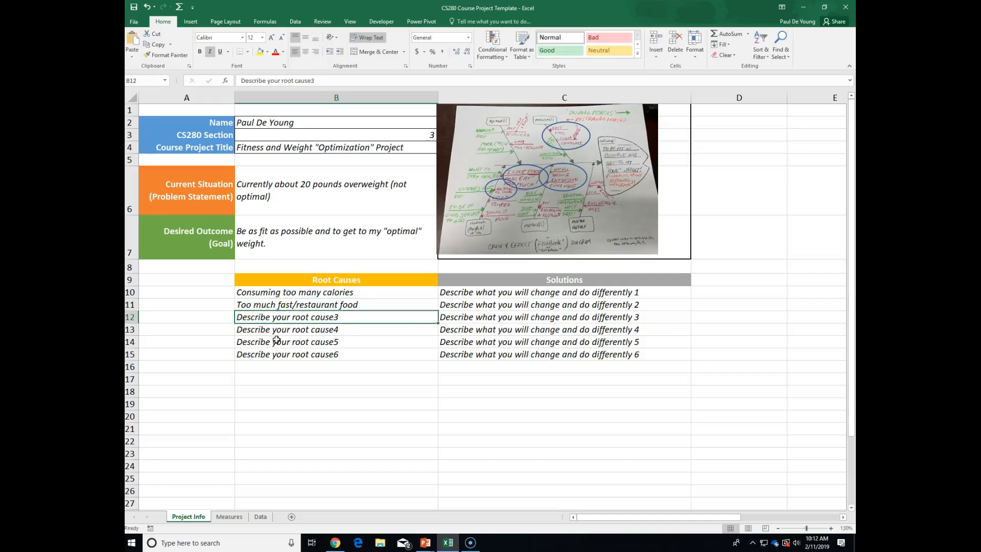
pyautogui.write('Too much ')
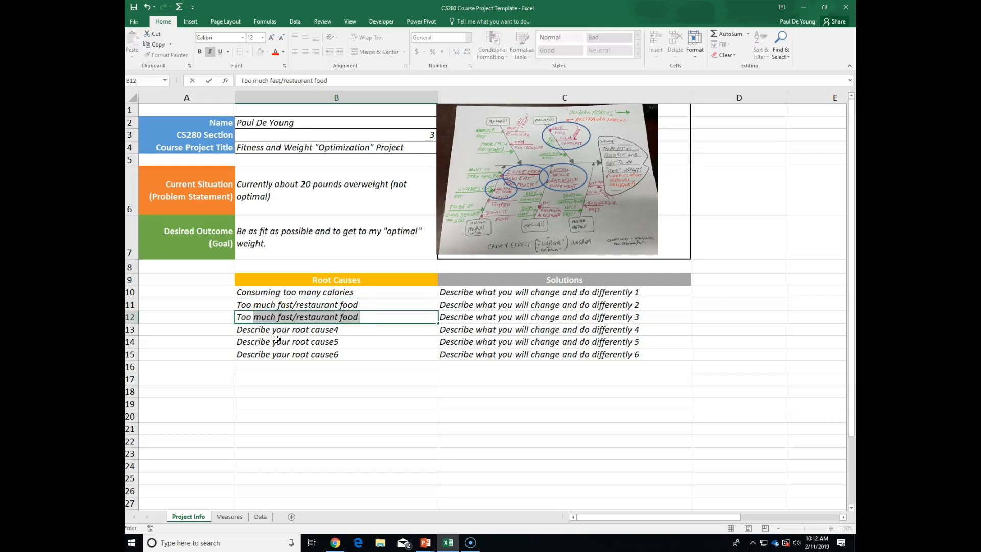
pyautogui.write('sug')
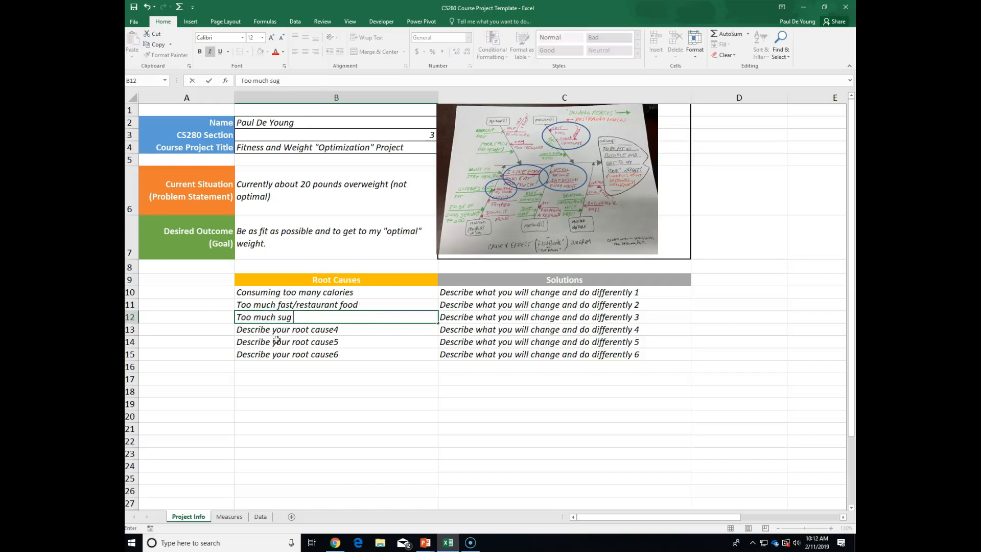
pyautogui.write('ur/carbs!')
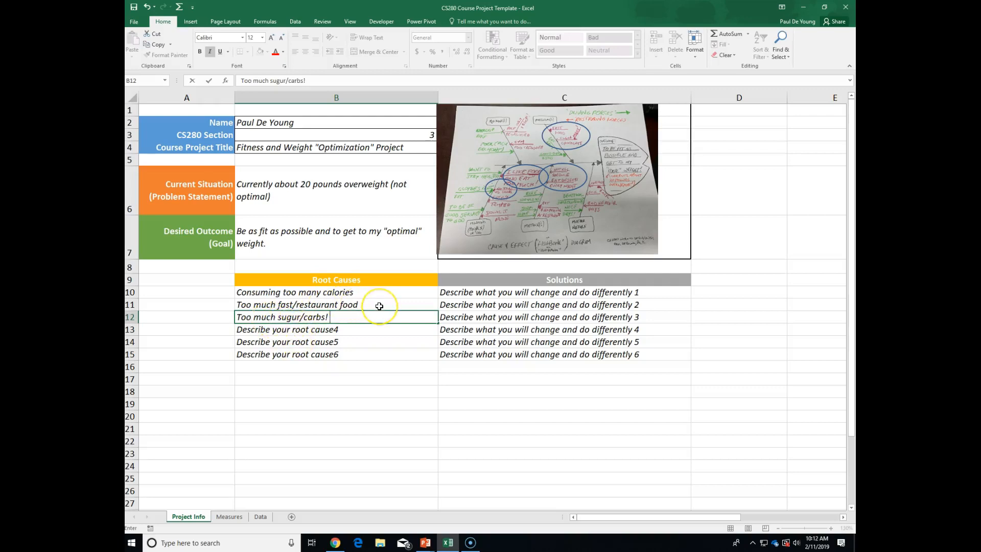
pyautogui.click(324, 331)
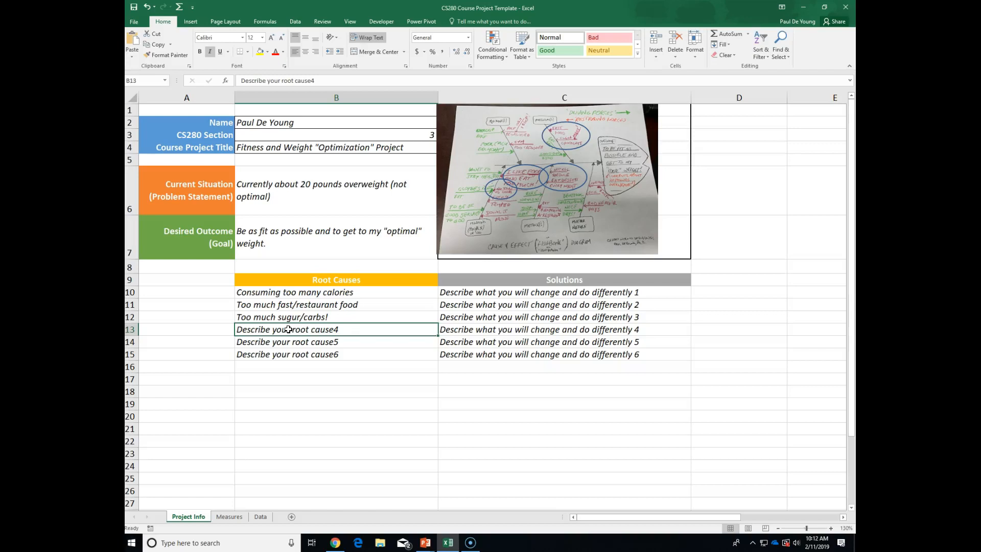
# Enter 'Less time to cook', 'Irregular exercise schedule' and 'Lower intensity workout' in B13–B15.
pyautogui.write('Less time to cood')
pyautogui.press('BackSpace')
pyautogui.write('k')
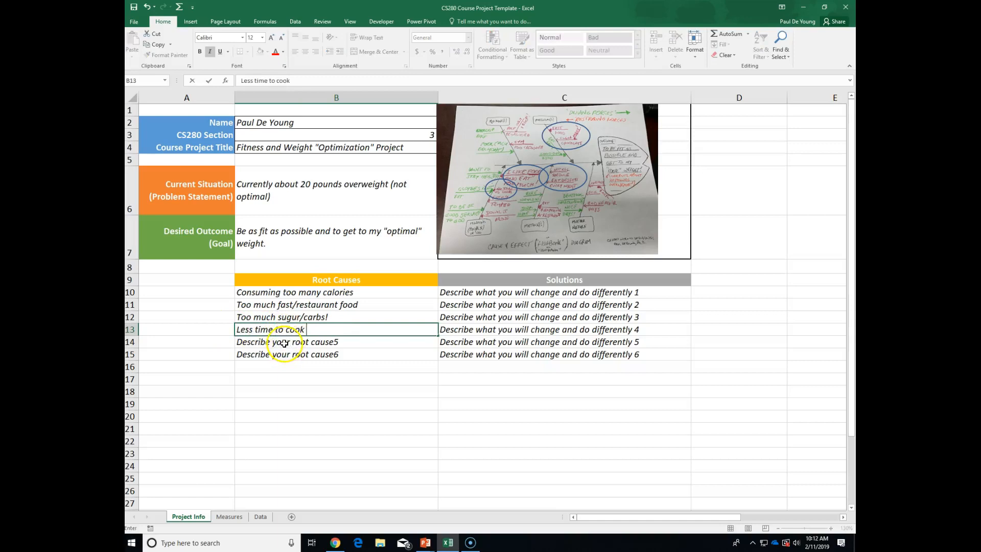
pyautogui.click(284, 343)
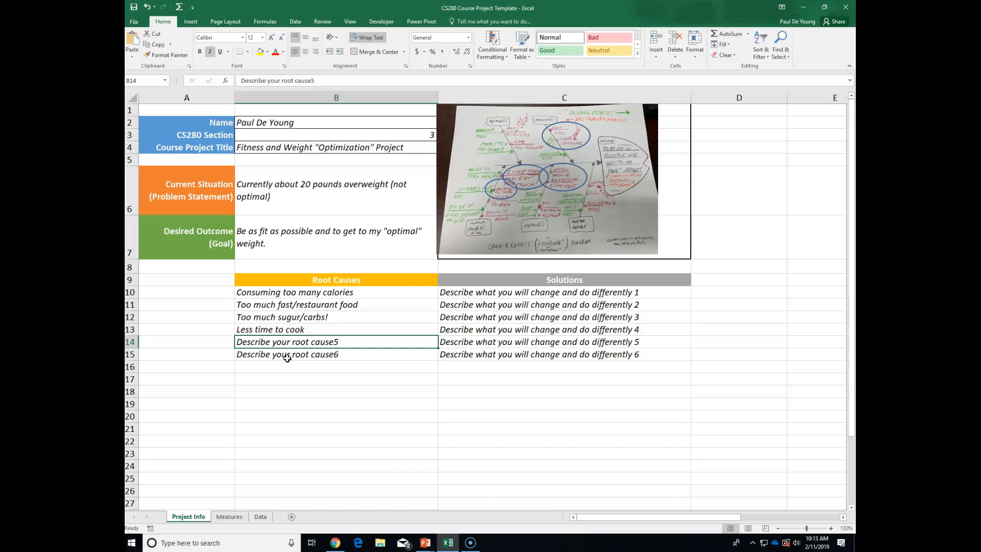
pyautogui.write('Irregular exercise schedule')
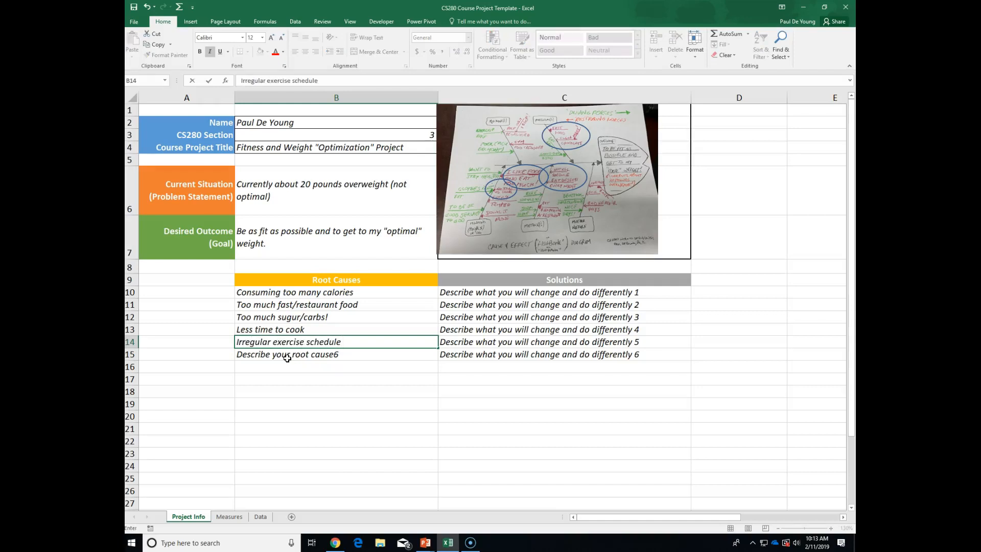
pyautogui.click(289, 355)
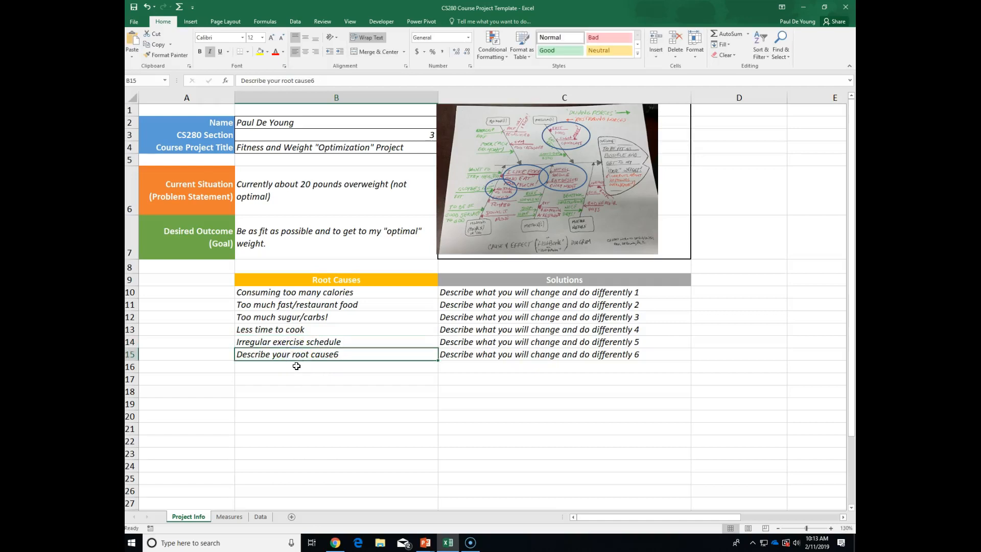
pyautogui.write('Lower intensity work')
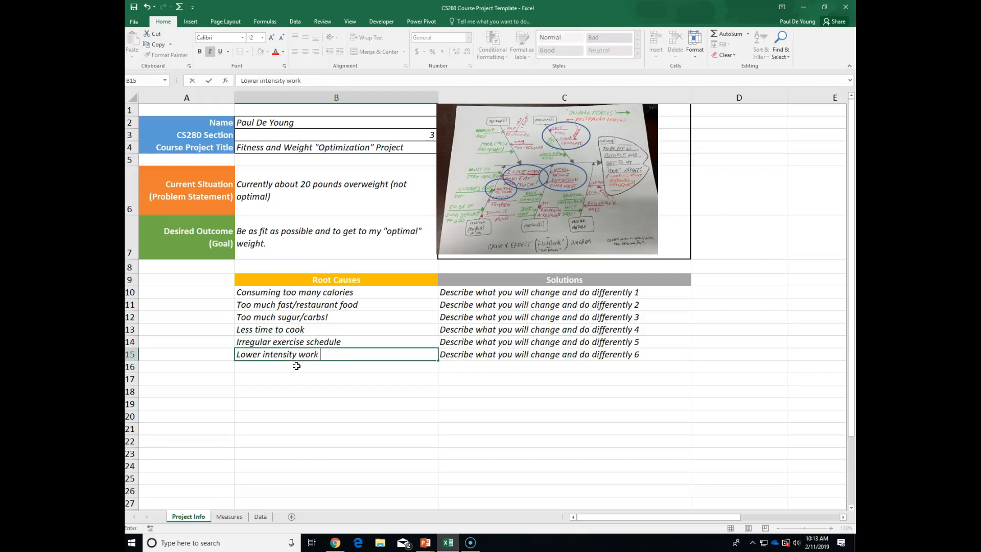
pyautogui.write('out')
pyautogui.click(299, 401)
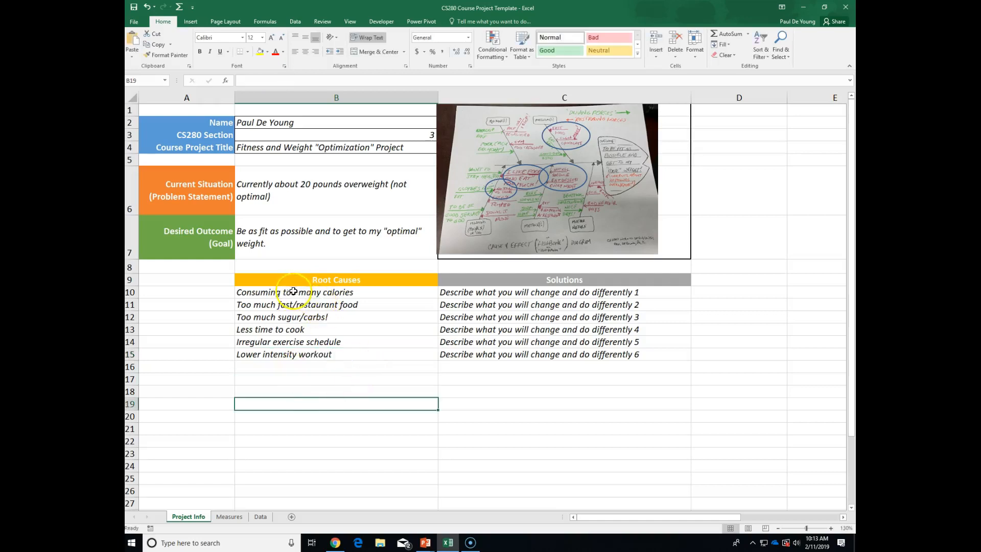
# Enter 'Portion control' as the first solution in cell C10.
pyautogui.click(518, 293)
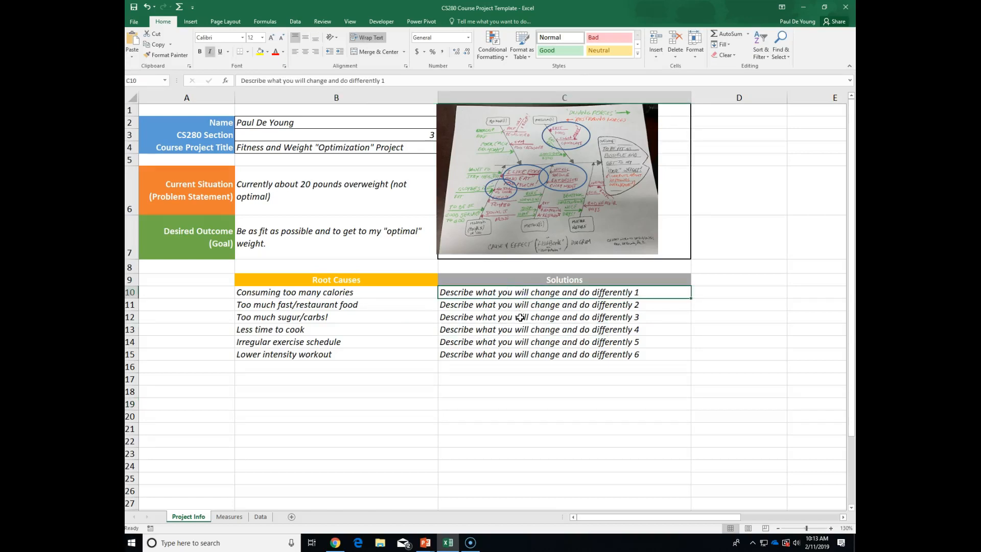
pyautogui.write('P')
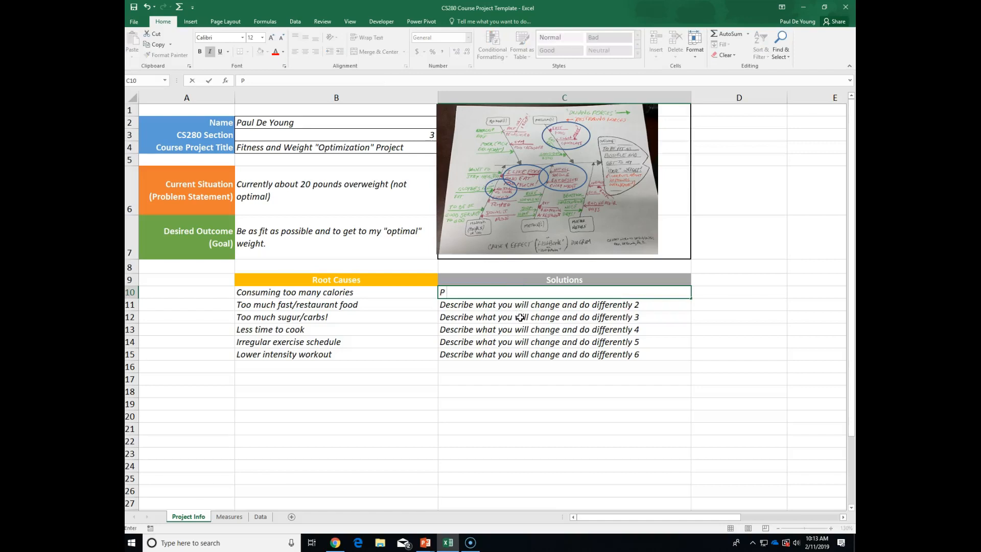
pyautogui.write('ortion control')
pyautogui.press('Return')
pyautogui.click(492, 293)
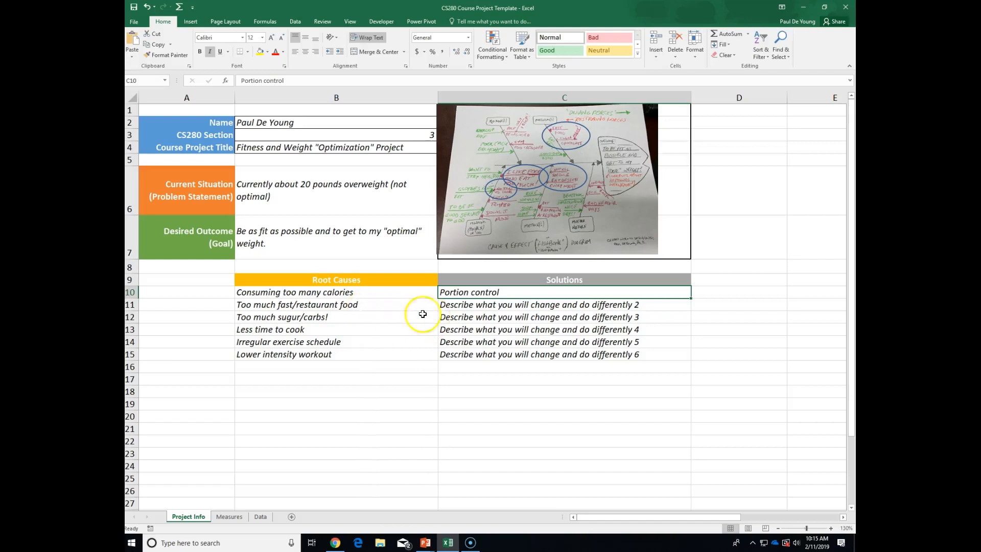
pyautogui.click(470, 306)
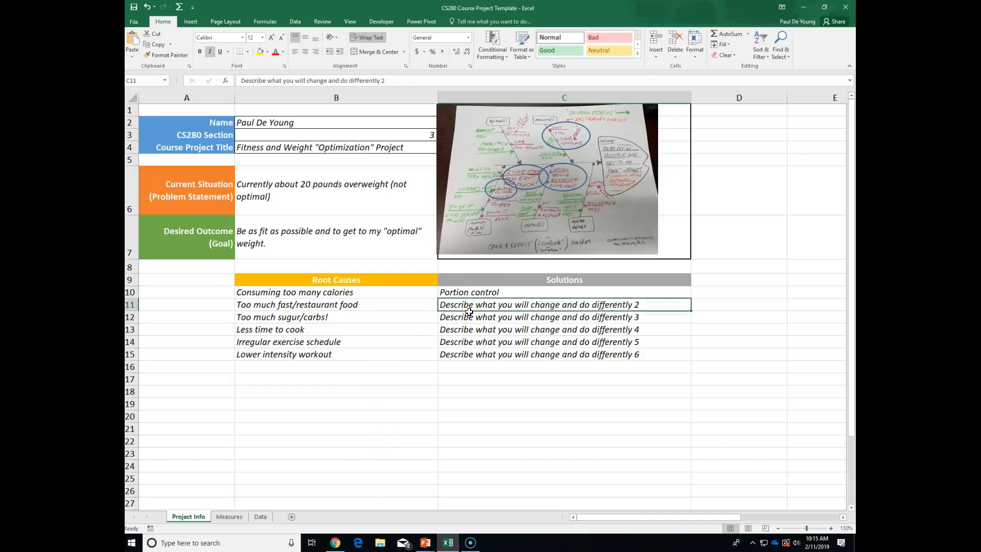
# Enter 'Cut down on # of meals eaten out' and 'Cut down sugar / carbs' in C11 and C12.
pyautogui.write('Cu')
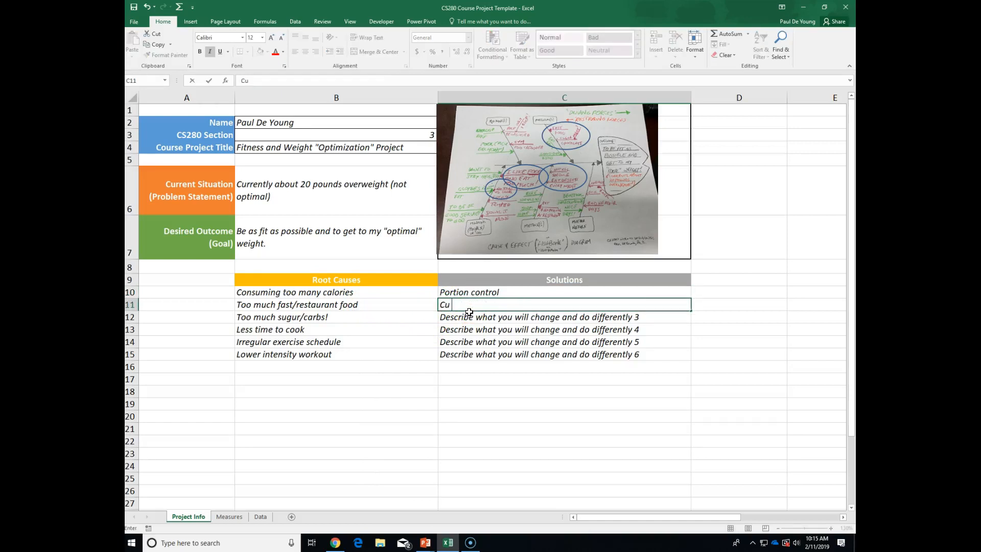
pyautogui.write('t down on # of me')
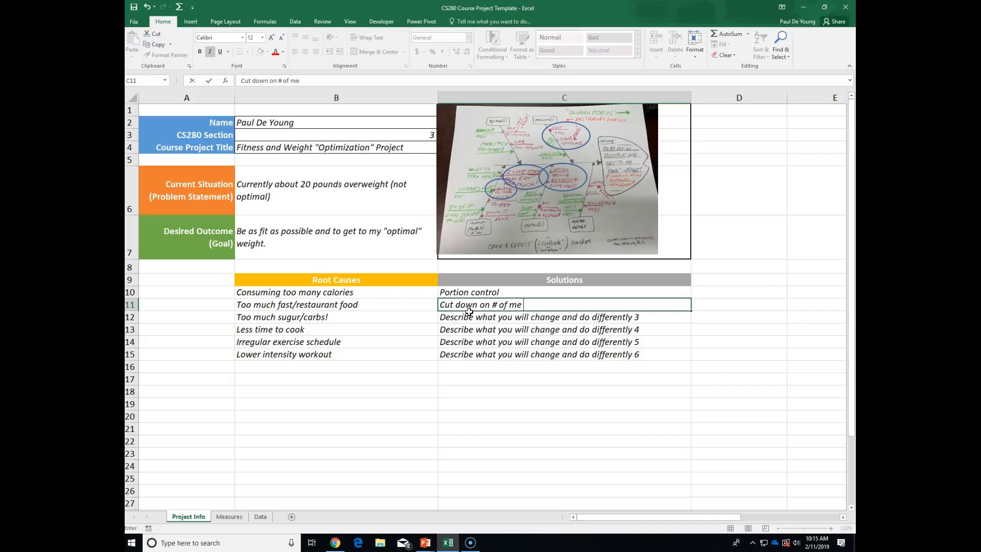
pyautogui.write('als eaten out')
pyautogui.press('Return')
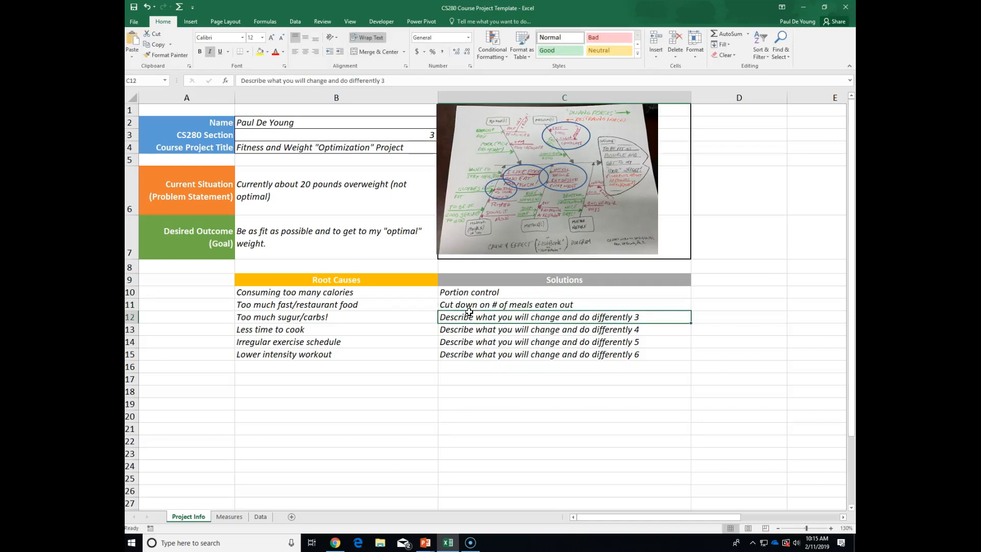
pyautogui.click(452, 306)
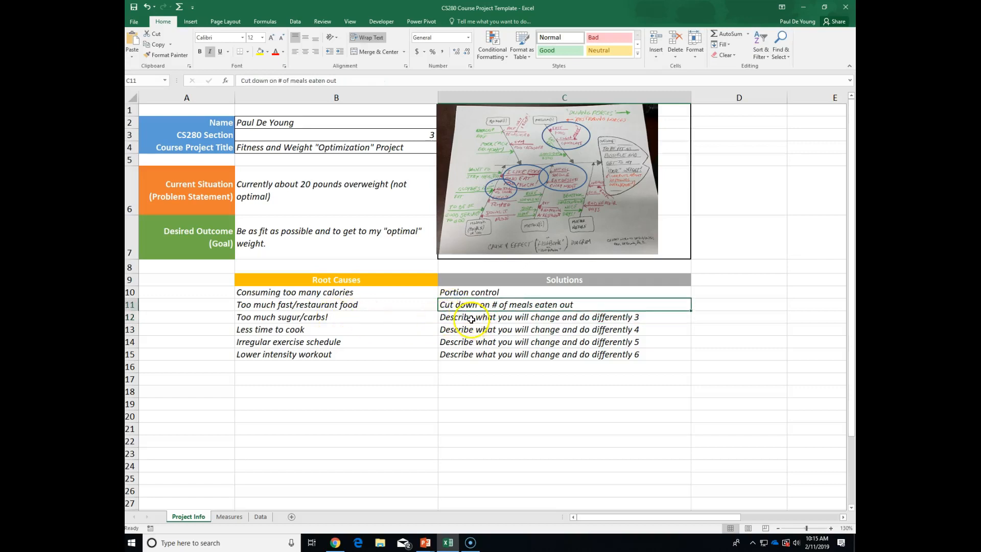
pyautogui.click(471, 318)
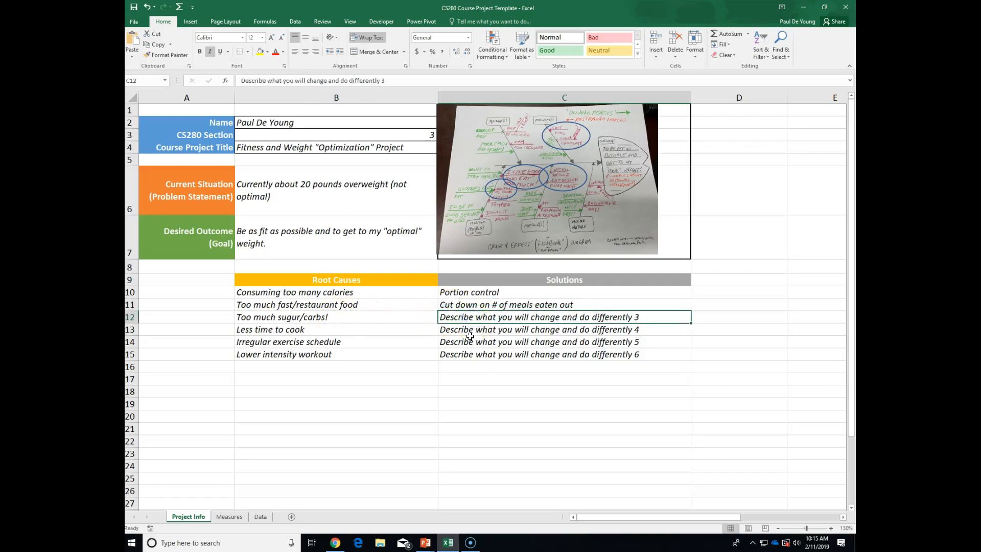
pyautogui.write('Cut down ')
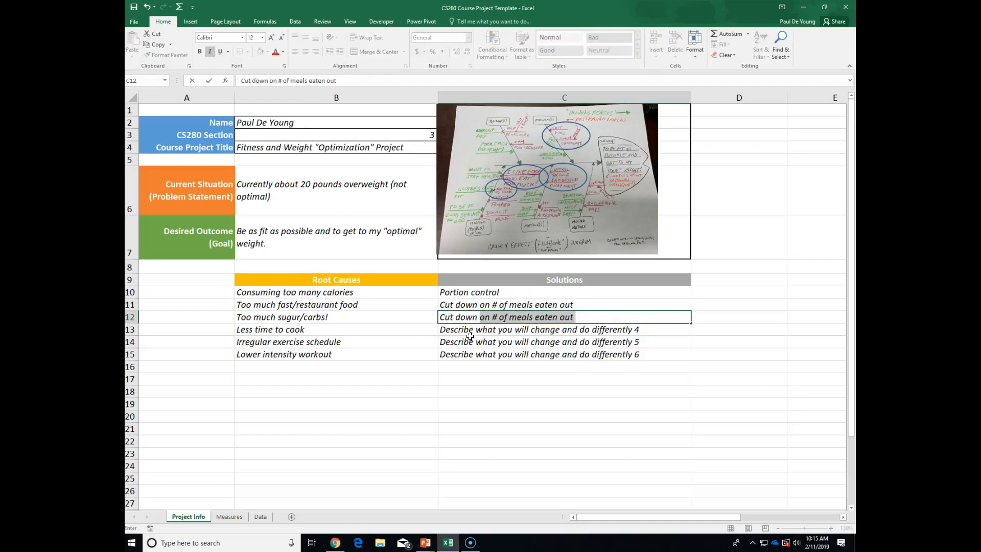
pyautogui.write('sugar / carbs')
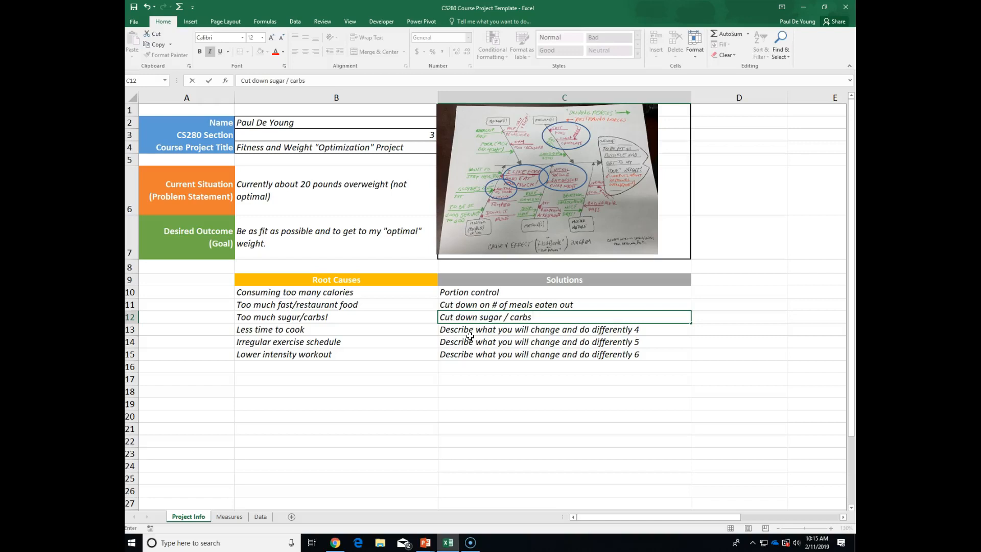
pyautogui.press('Return')
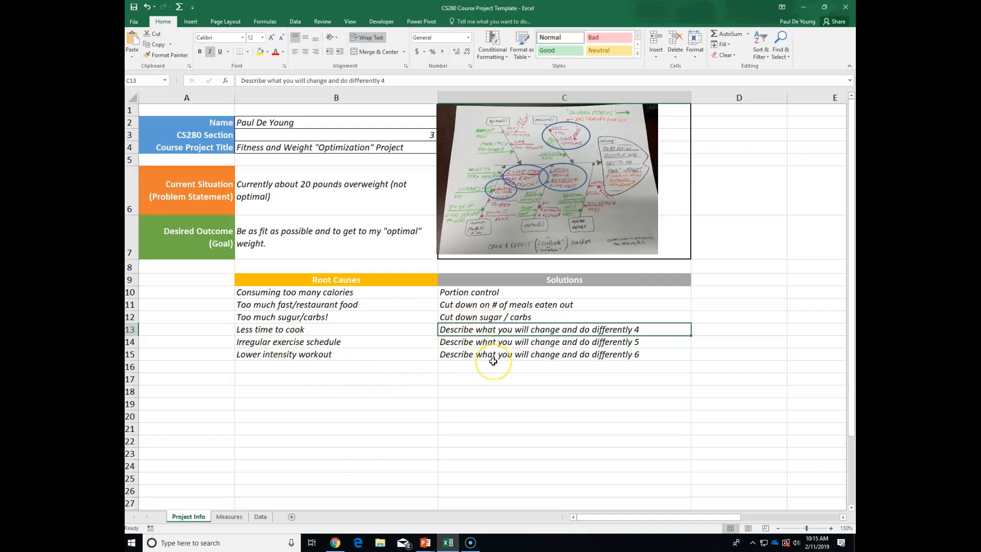
# Enter 'Make time by setting my alarm earlier and making lunch, etc' in C13.
pyautogui.write('Make time ')
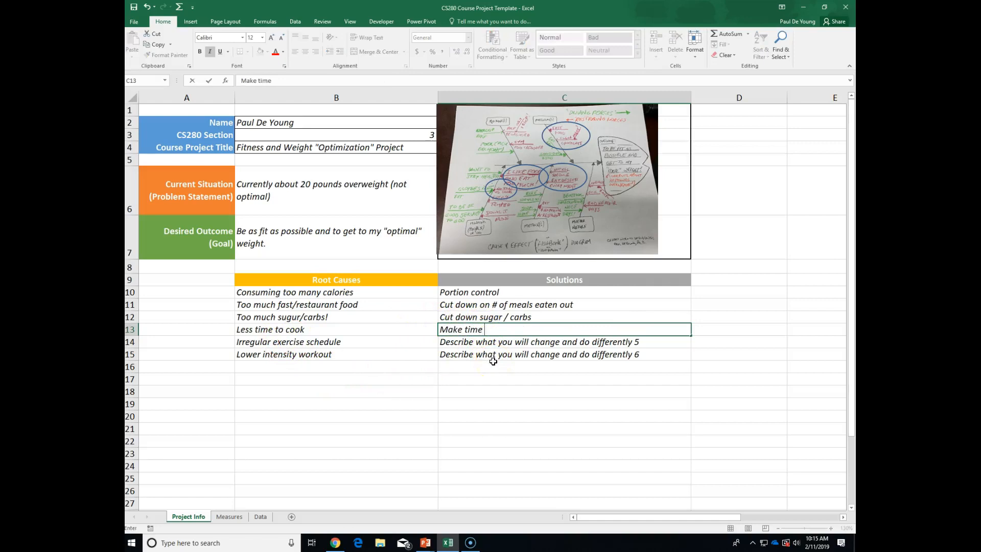
pyautogui.write('by setting my al')
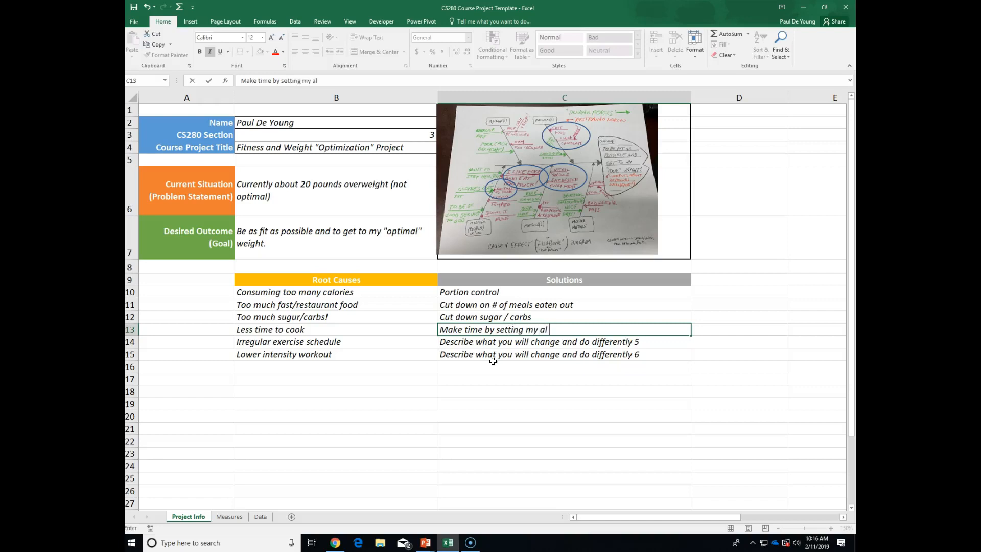
pyautogui.write('arm earlier and mak')
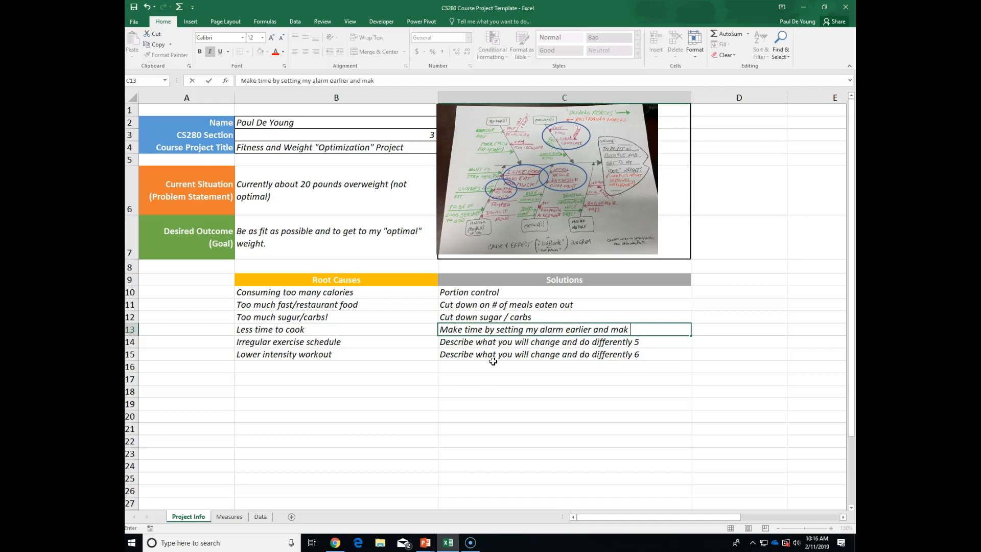
pyautogui.write('ing lunch, etc.')
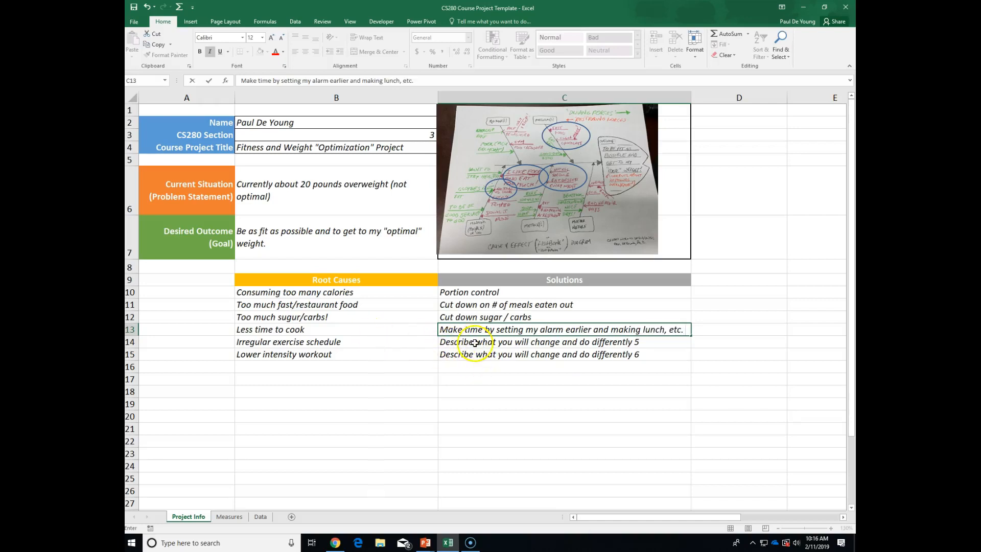
pyautogui.click(475, 343)
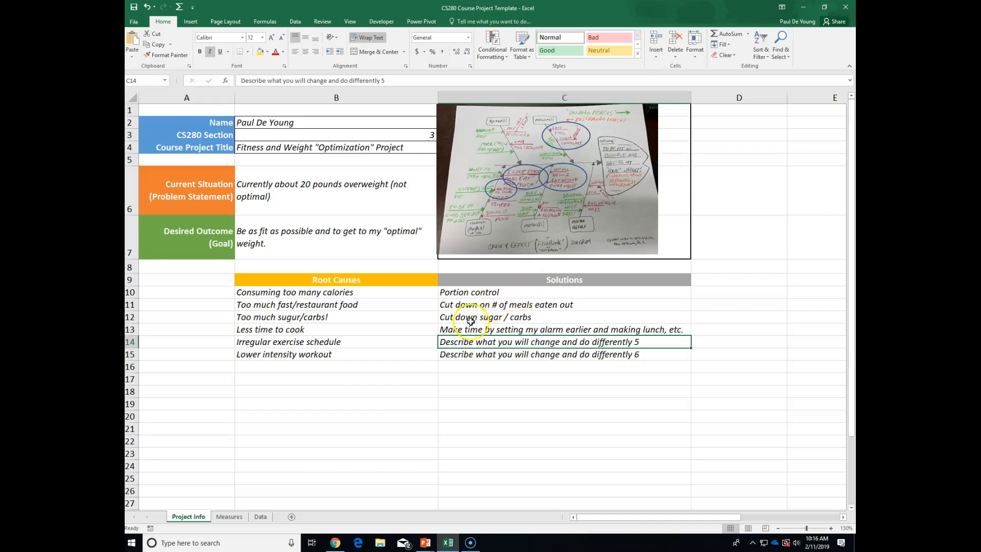
# Enter 'Put exercise schedule in calendar and plan it' in C14 and 'Increase intensity and length of workout' in C15.
pyautogui.click(443, 346)
pyautogui.write('Put ')
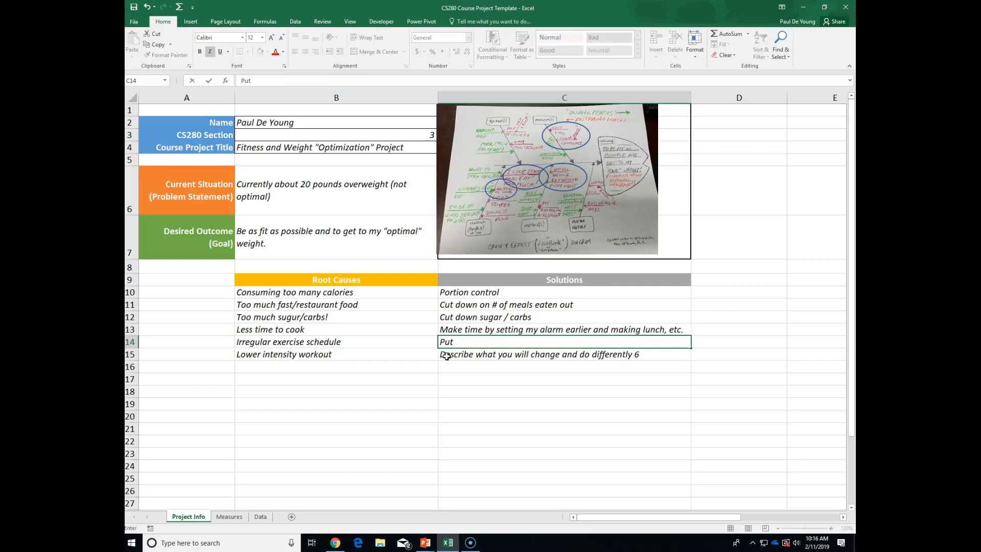
pyautogui.write('exercise schedule in')
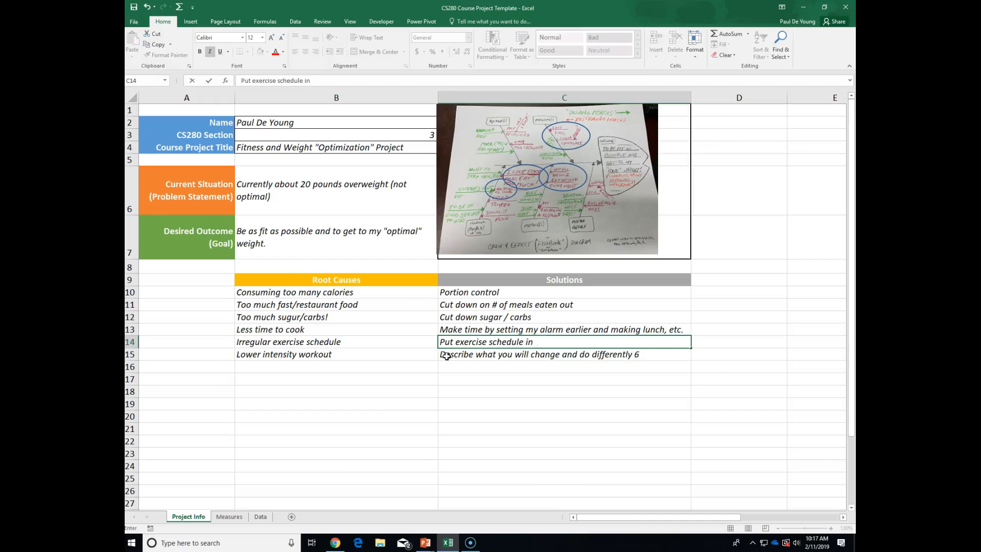
pyautogui.write('calendar and plan it')
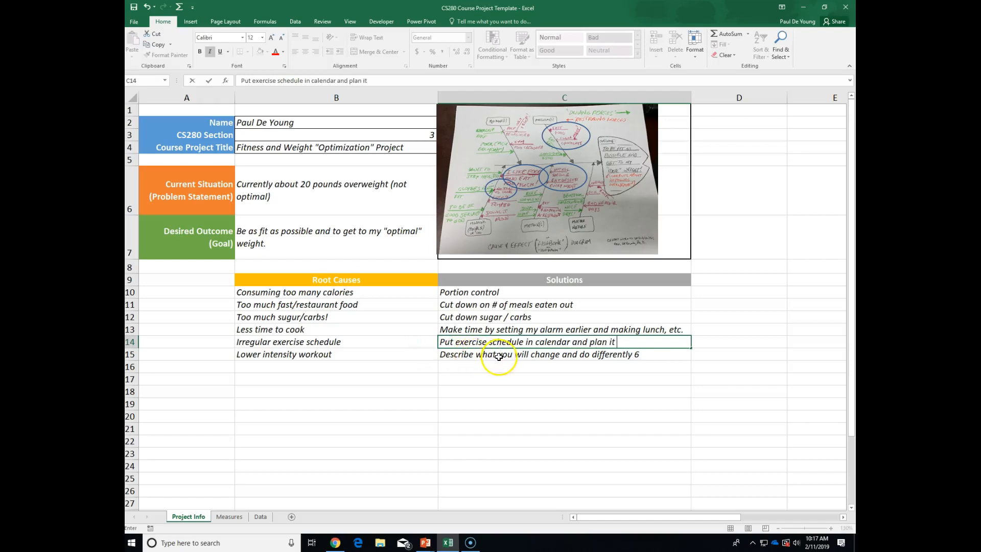
pyautogui.click(498, 358)
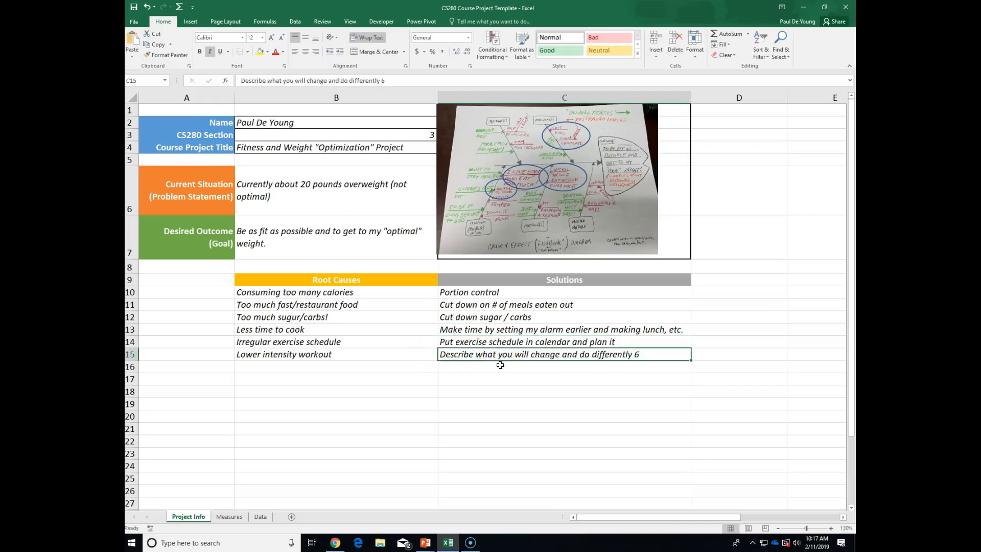
pyautogui.write('Incre')
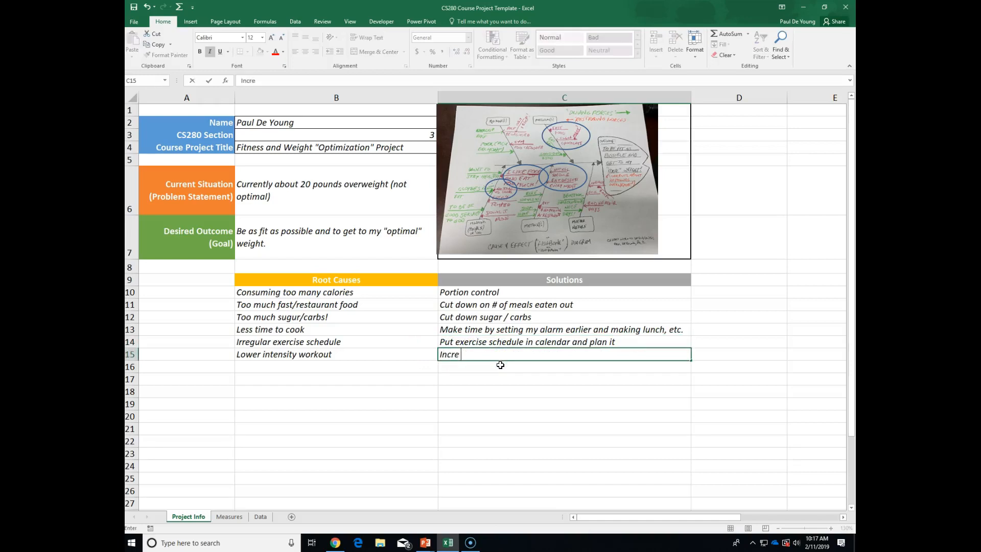
pyautogui.write('ase intensity')
pyautogui.write('and')
pyautogui.press('BackSpace')
pyautogui.press('BackSpace')
pyautogui.press('BackSpace')
pyautogui.press('BackSpace')
pyautogui.press('BackSpace')
pyautogui.write('y and length of ')
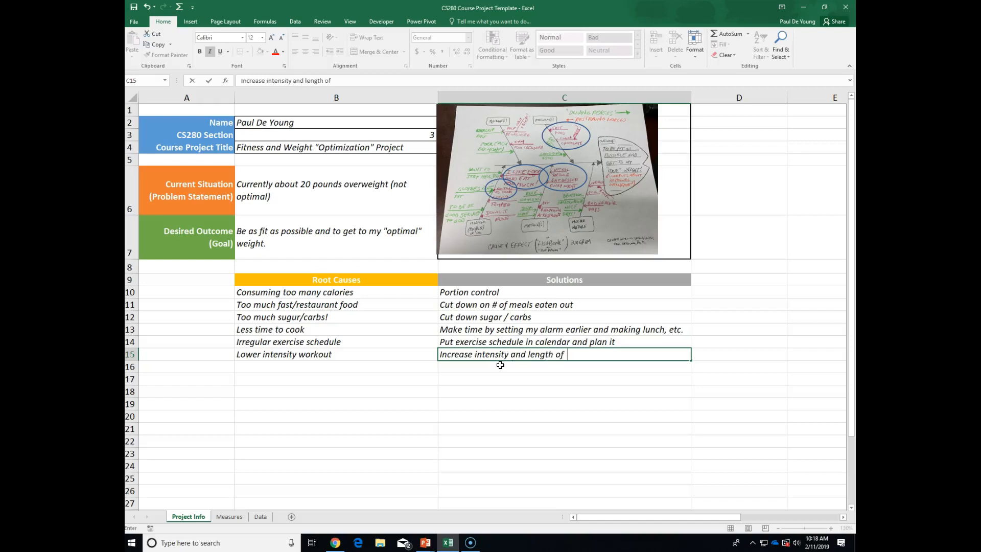
pyautogui.write('workout')
pyautogui.click(540, 383)
# Select the six solutions C10:C15 and nudge the diagram photo slightly right.
pyautogui.moveTo(480, 291); pyautogui.dragTo(493, 354)
pyautogui.moveTo(475, 291); pyautogui.dragTo(484, 355)
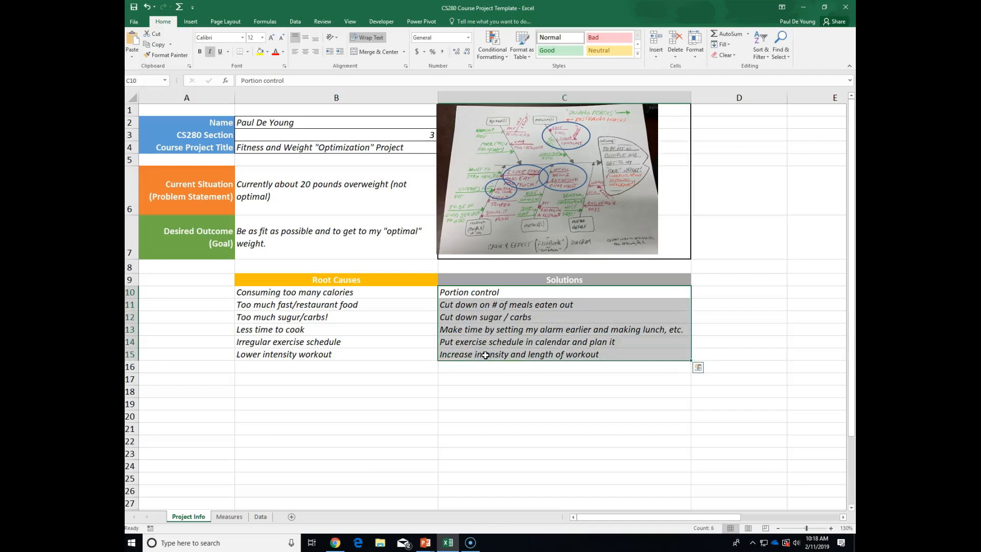
pyautogui.click(715, 287)
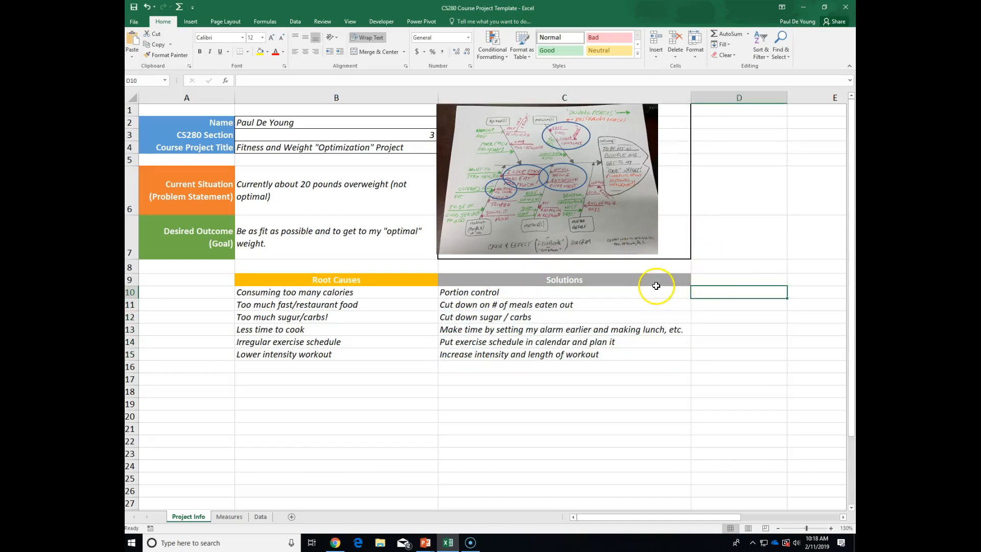
pyautogui.click(630, 296)
pyautogui.moveTo(629, 295); pyautogui.dragTo(637, 357)
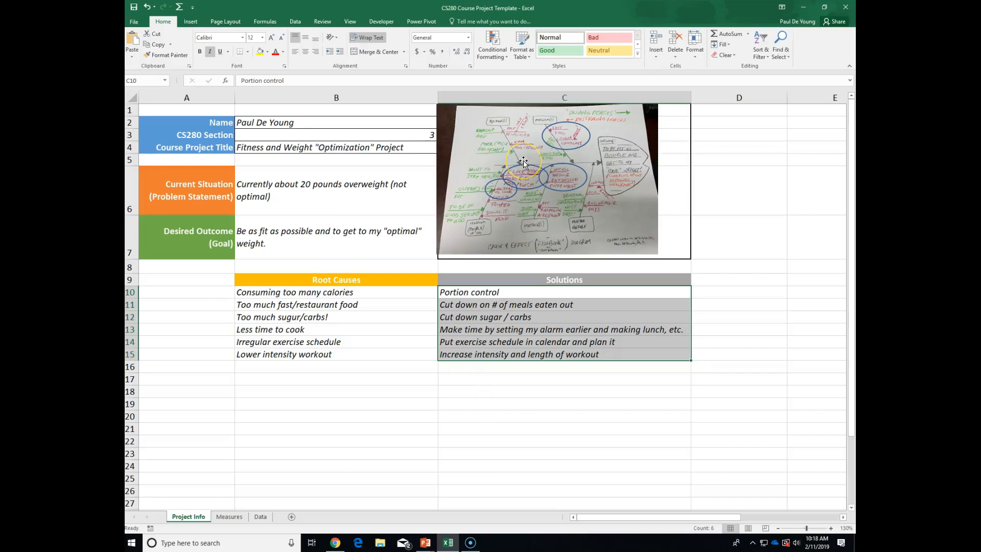
pyautogui.moveTo(529, 165)
pyautogui.mouseDown()
pyautogui.moveTo(542, 164)
pyautogui.moveTo(532, 162)
pyautogui.mouseUp()
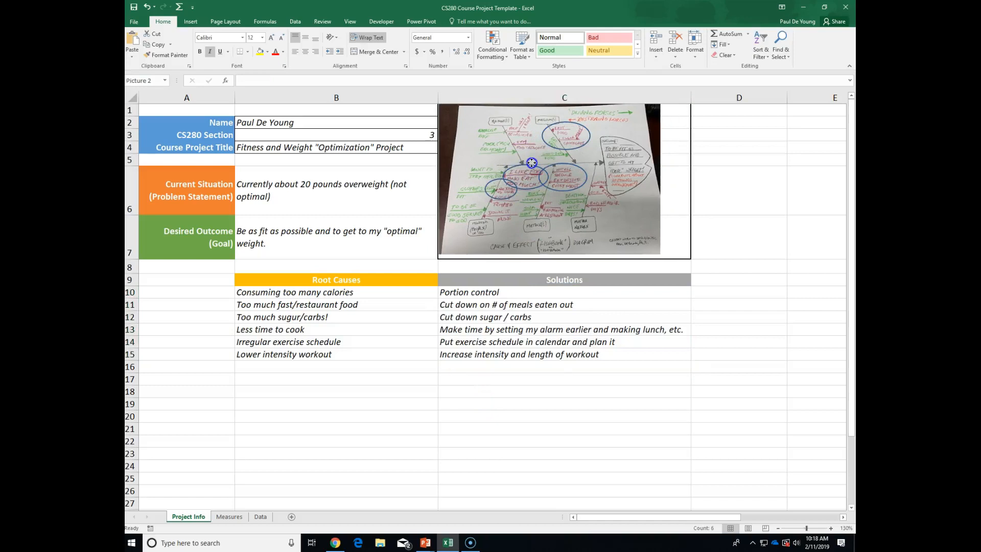
pyautogui.click(337, 396)
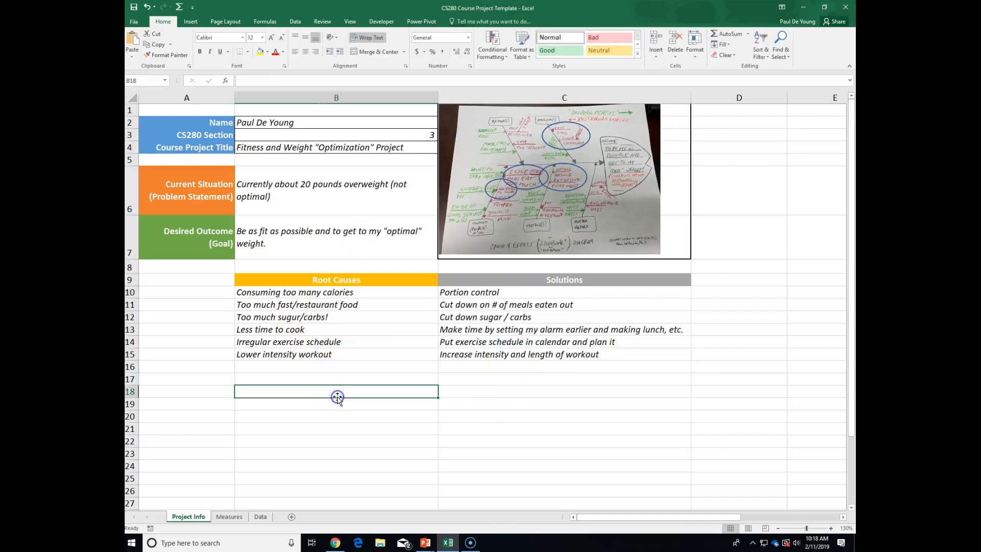
# Zoom the Project Info sheet to 150%.
pyautogui.click(831, 529)
pyautogui.click(831, 529)
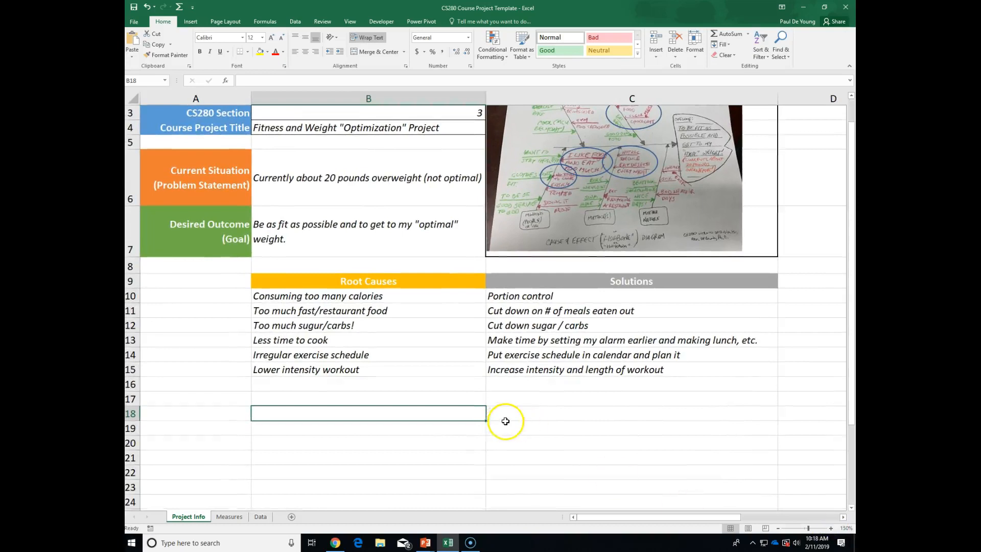
pyautogui.scroll(1, 505, 421)
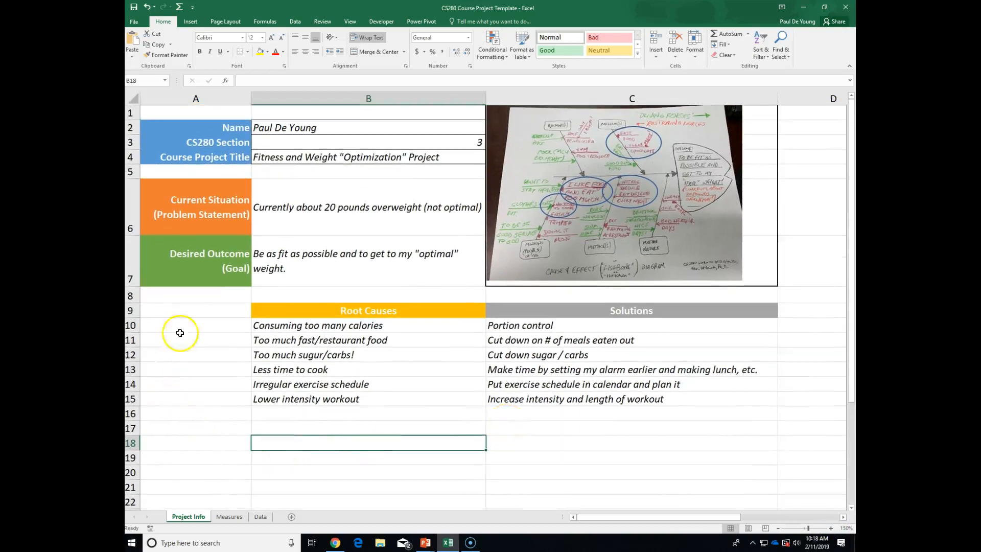
pyautogui.click(395, 94)
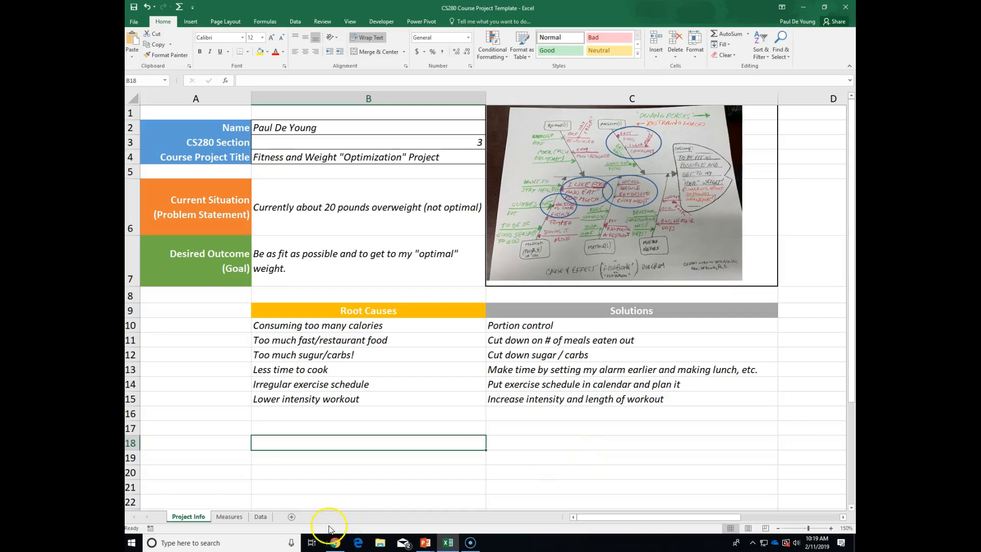
# Switch to the Measures sheet and select the Key Result Area heading in B1.
pyautogui.click(229, 517)
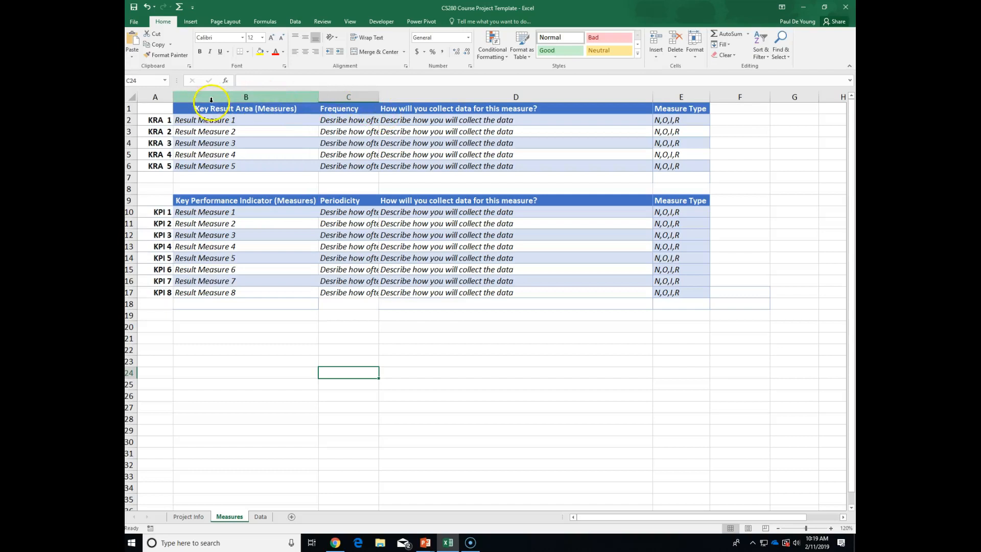
pyautogui.click(275, 108)
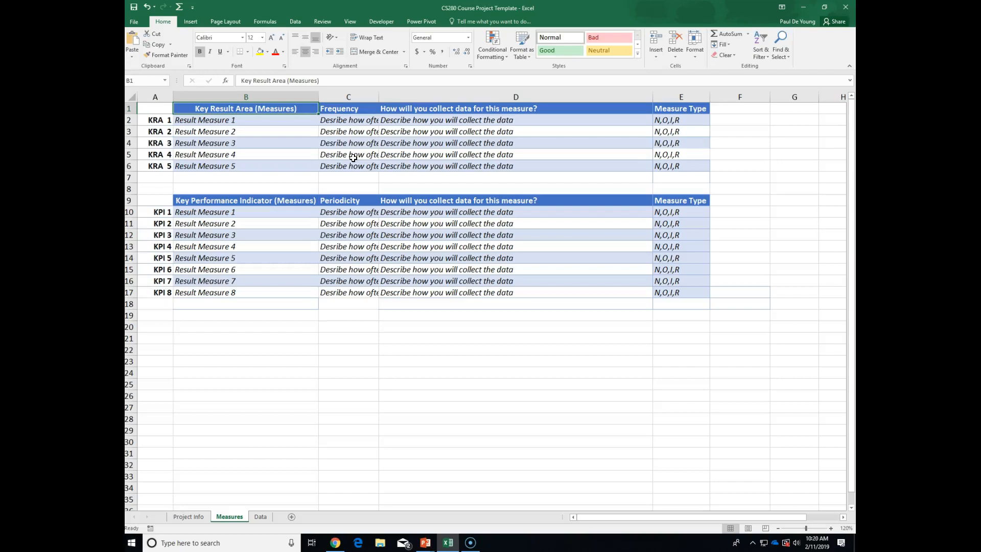
pyautogui.moveTo(218, 119); pyautogui.dragTo(229, 146)
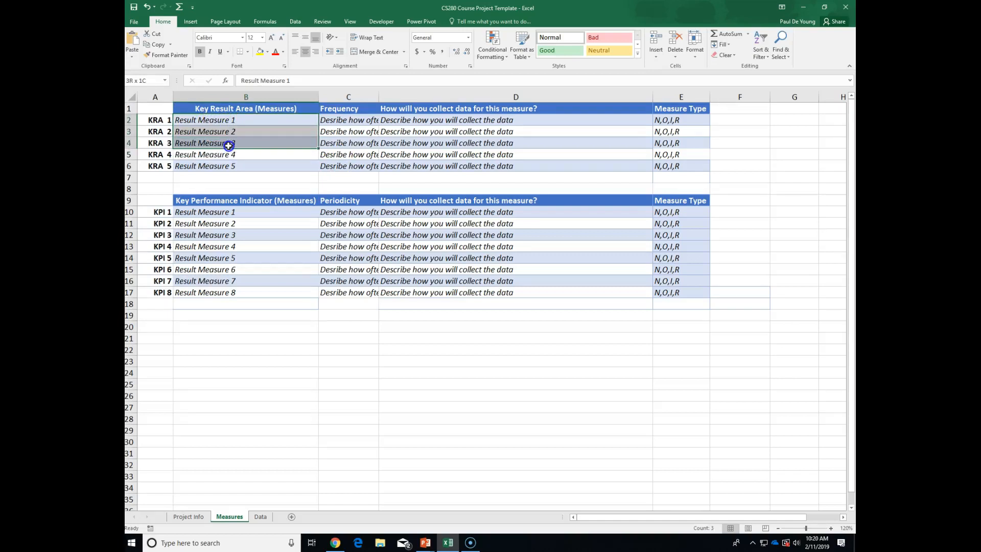
pyautogui.moveTo(229, 145); pyautogui.dragTo(229, 145)
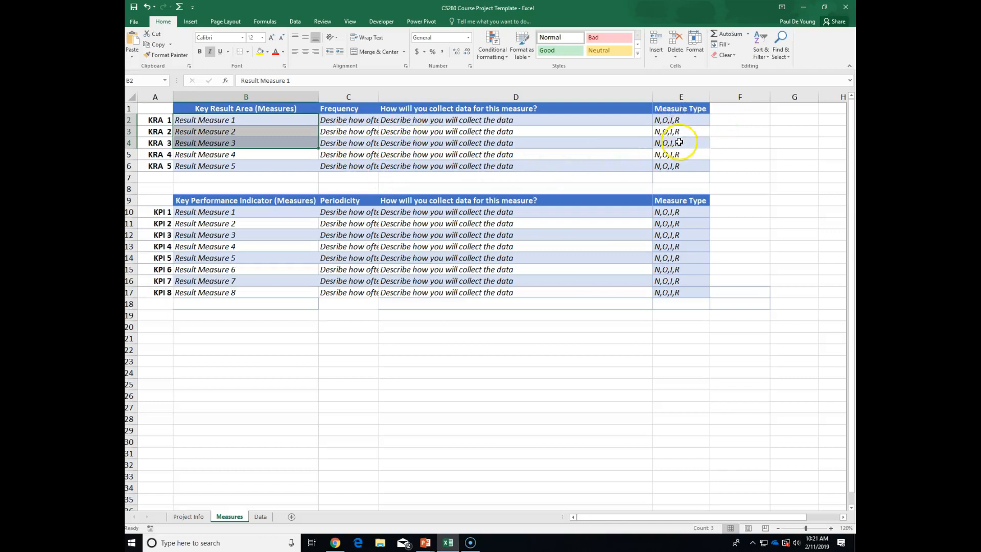
# Fill KRA 1 as Weight (lbs), measured Daily using the bathroom scale.
pyautogui.click(216, 121)
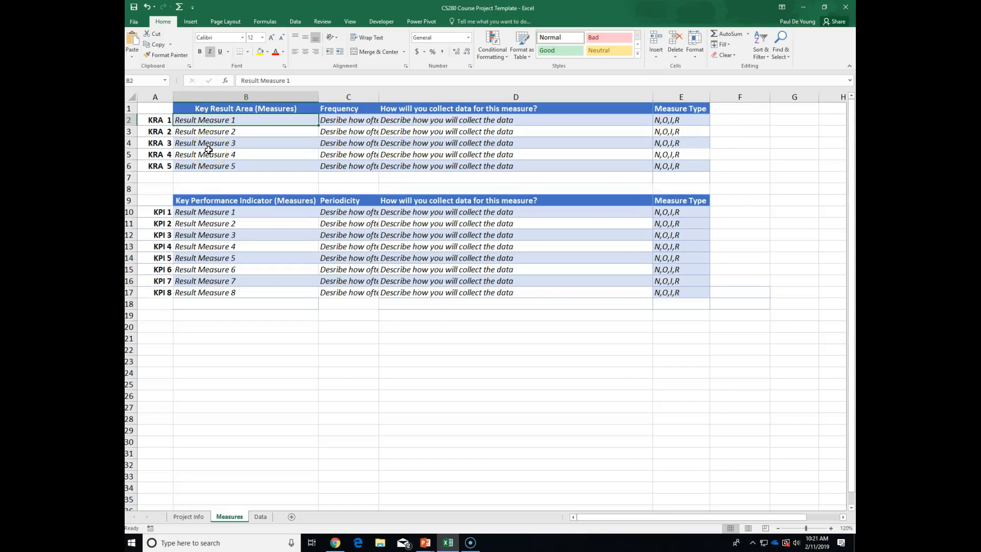
pyautogui.write('We')
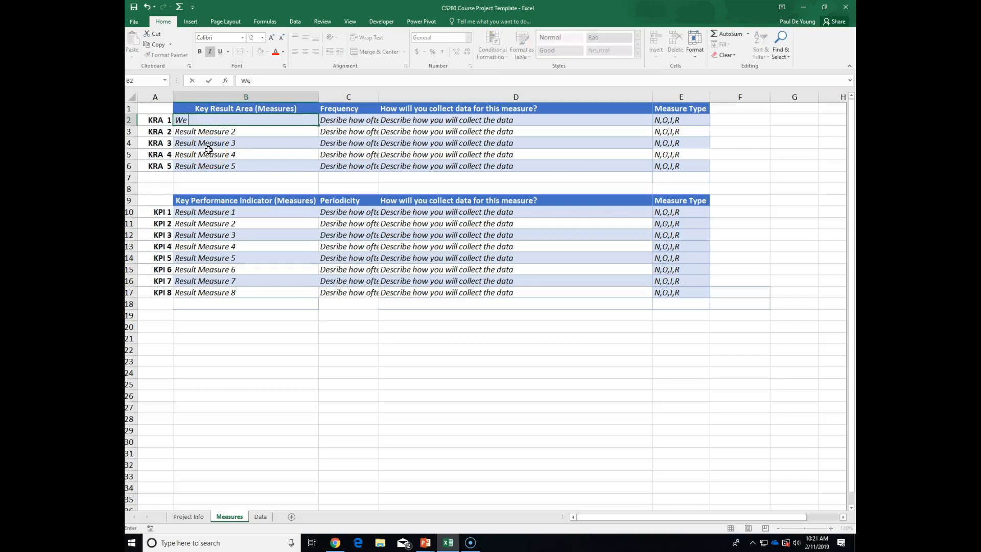
pyautogui.write('ight (lbs)')
pyautogui.press('Tab')
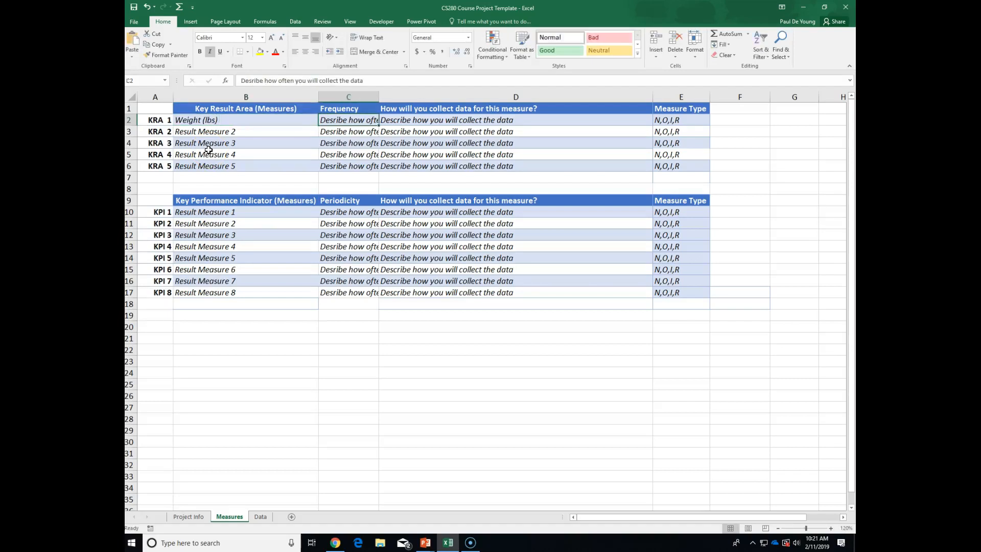
pyautogui.write('Daily')
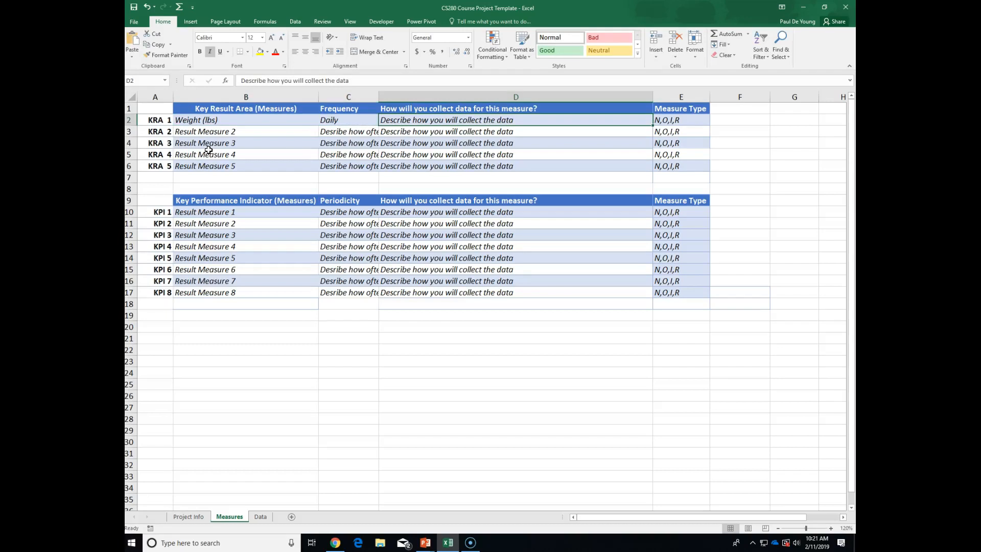
pyautogui.write('Use sca')
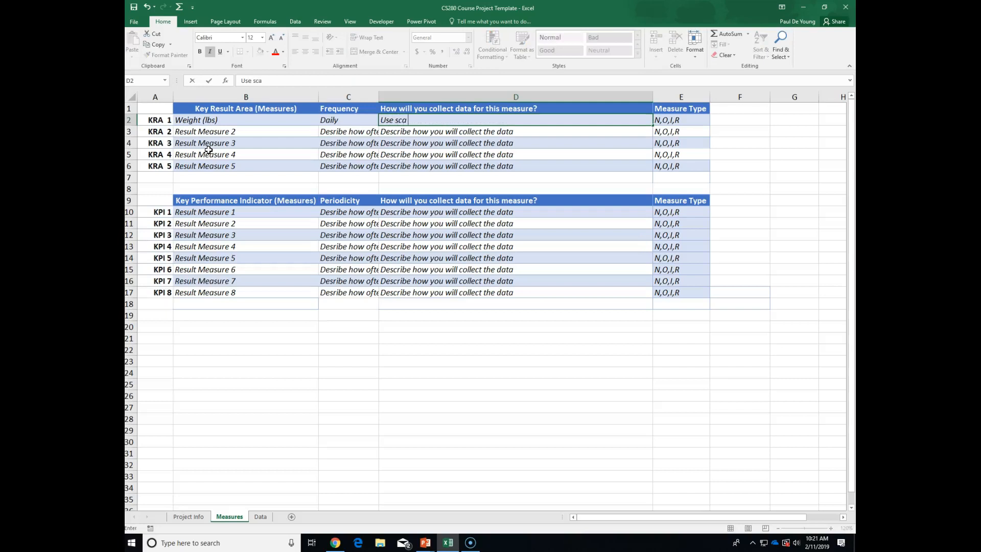
pyautogui.write('le in bathroom')
pyautogui.click(453, 133)
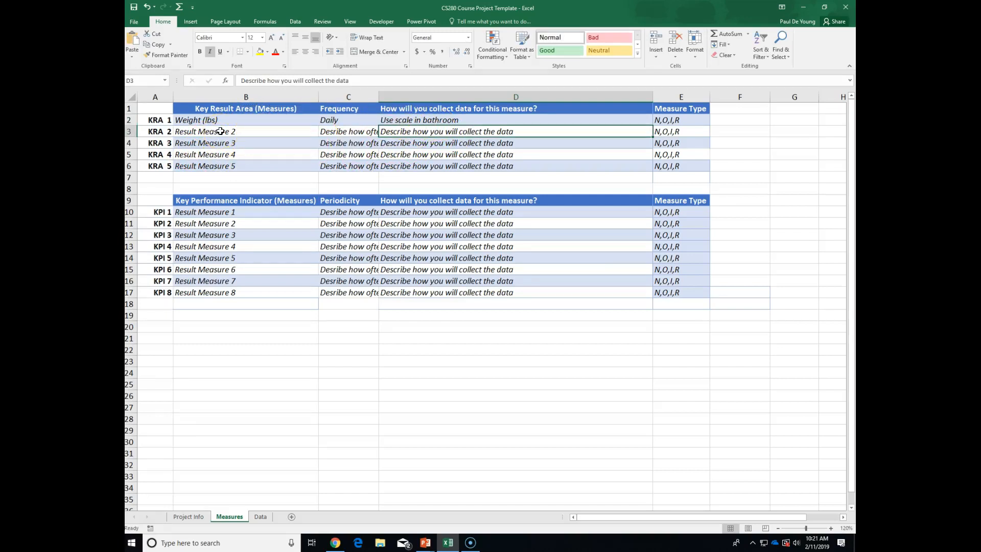
pyautogui.click(682, 121)
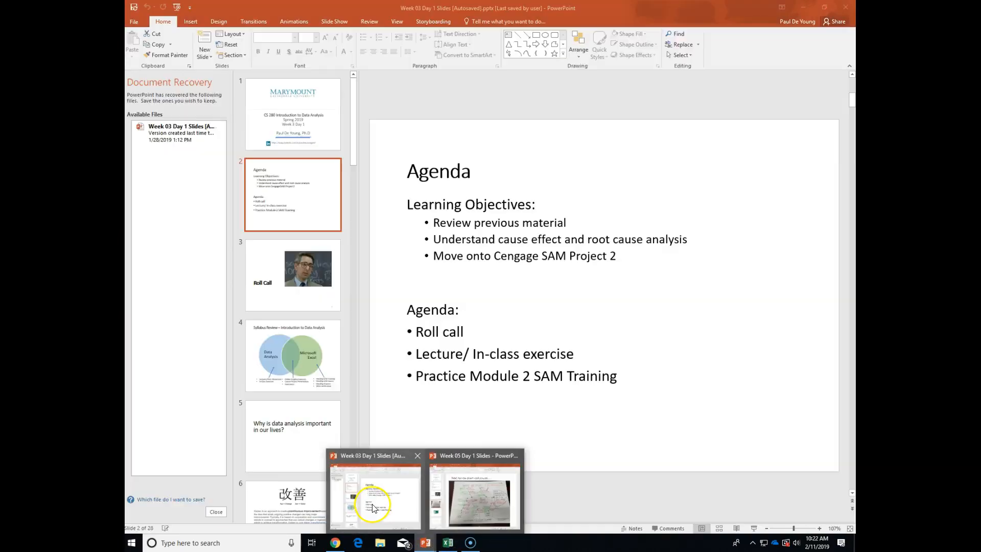
# Bring up the Week 03 lecture slides at slide 11, Quantitative Data.
pyautogui.click(373, 506)
pyautogui.scroll(-10, 326, 376)
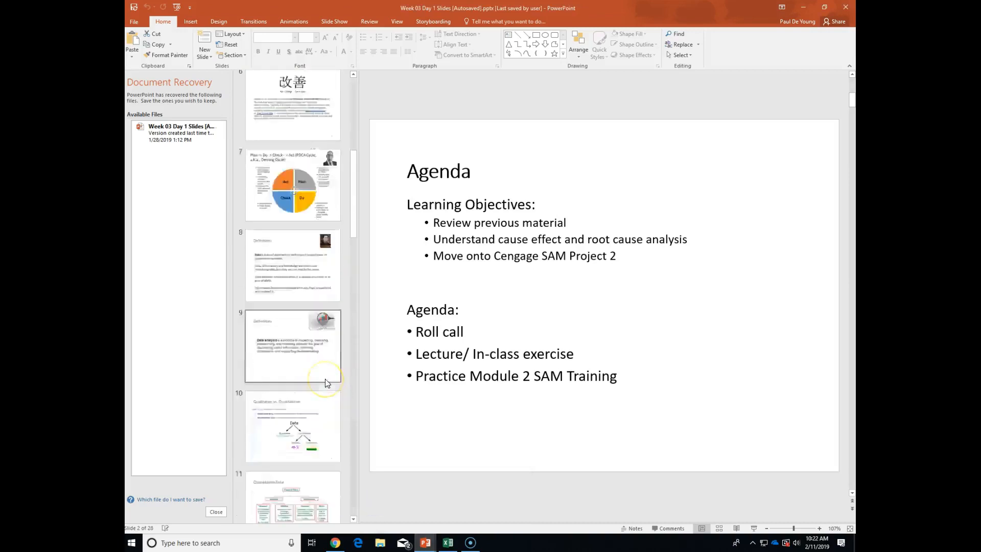
pyautogui.click(310, 365)
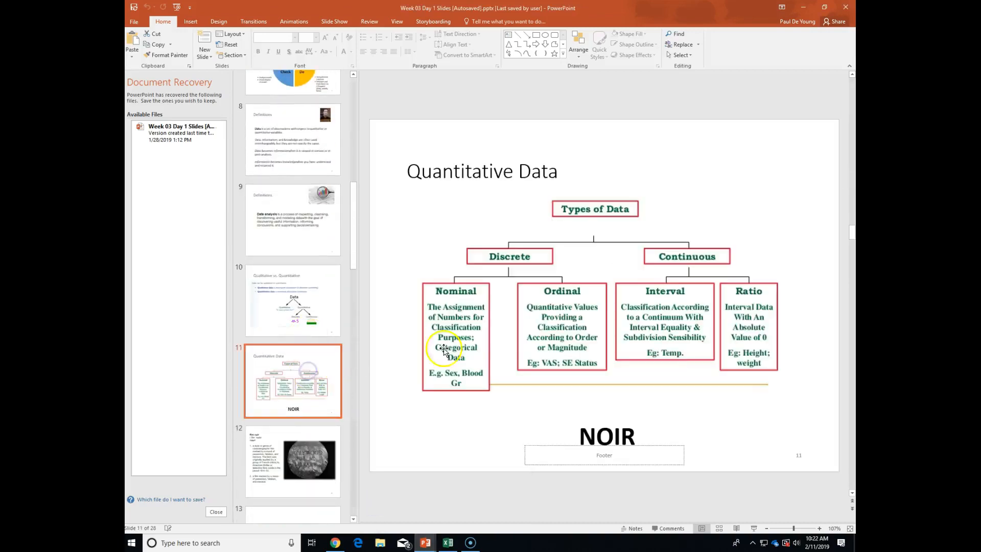
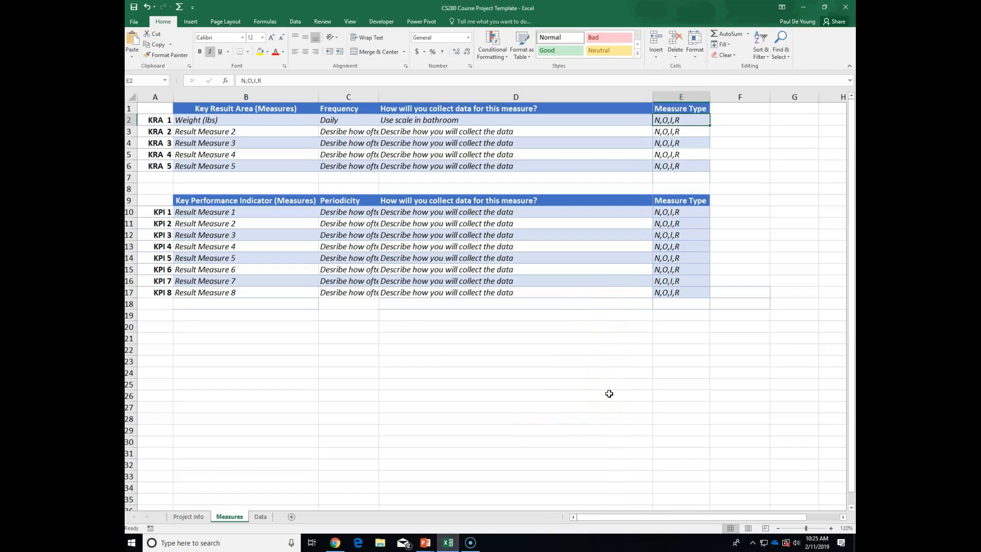
# Enter Ratio as KRA 1's measure type in E2.
pyautogui.write('Ra')
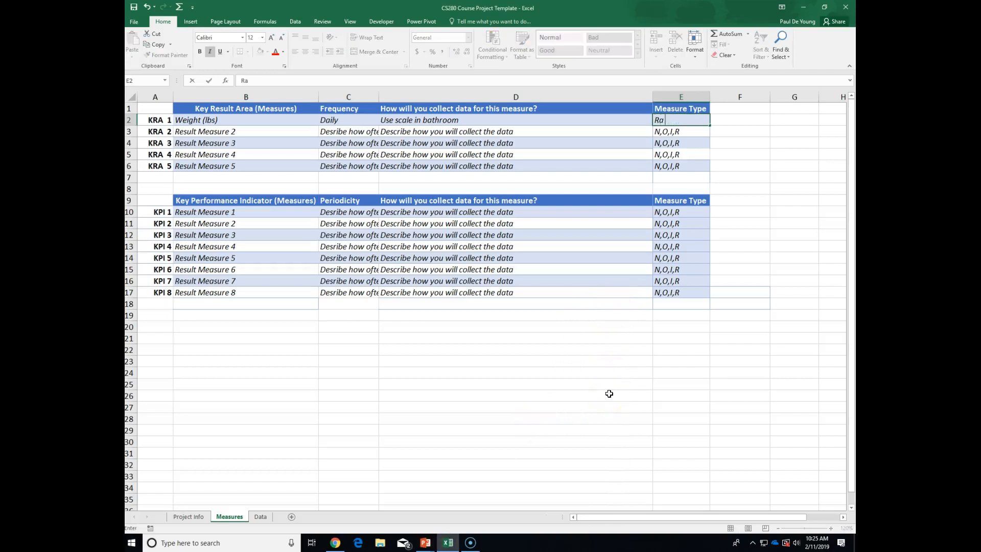
pyautogui.write('tio')
# Fill KRA 2's row as Fitness (Calories/min), Daily, the stationary-bicycle calories/min method, and Ratio.
pyautogui.click(216, 129)
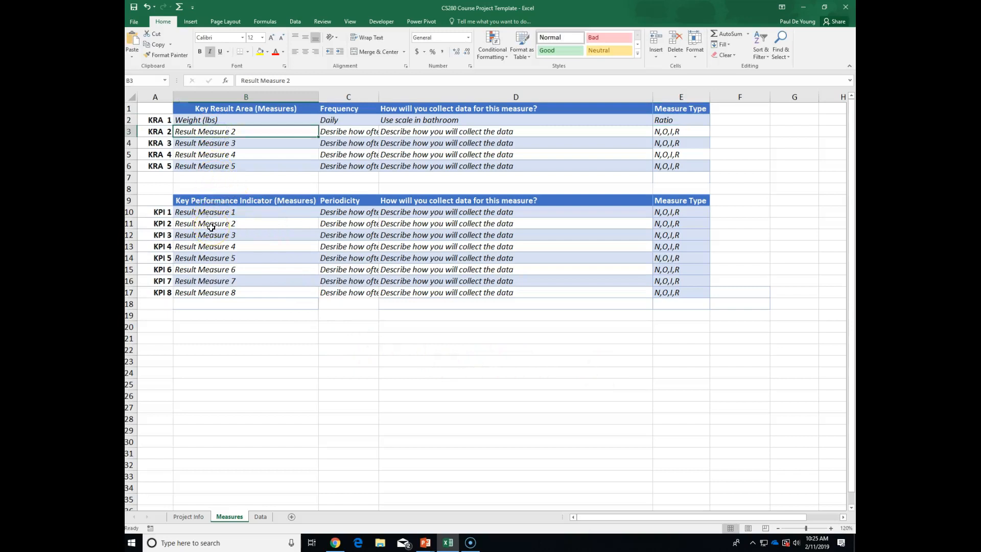
pyautogui.write('Fitn')
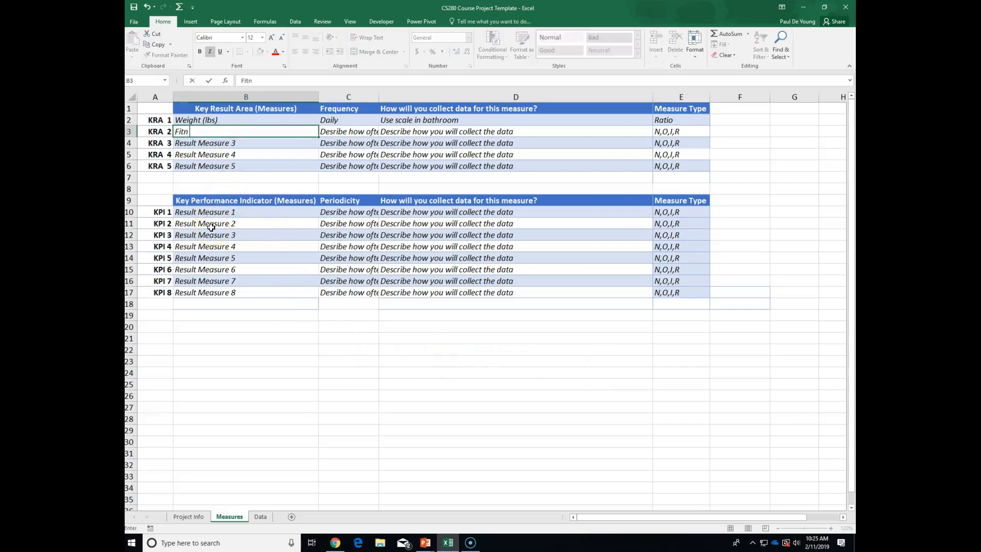
pyautogui.write('ess (Calories/min)')
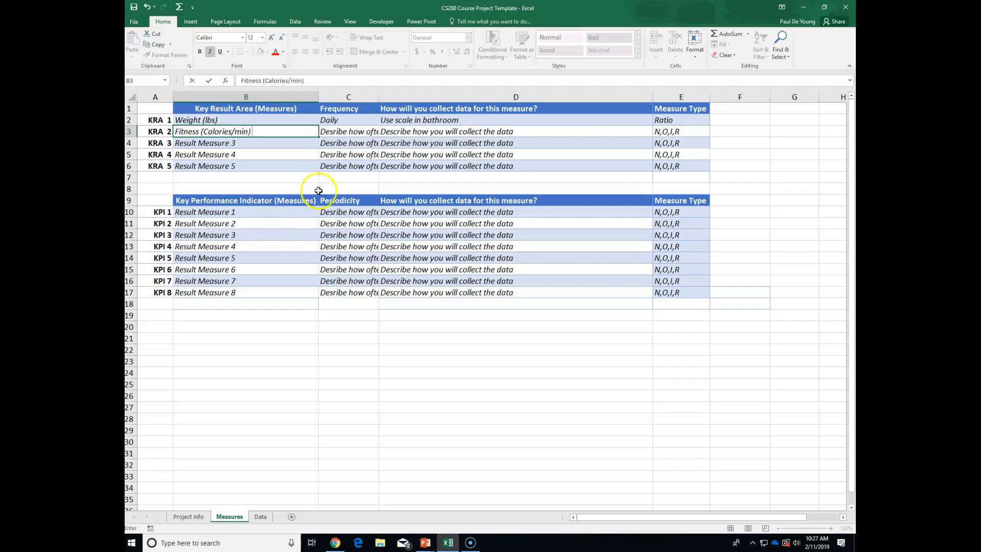
pyautogui.click(335, 132)
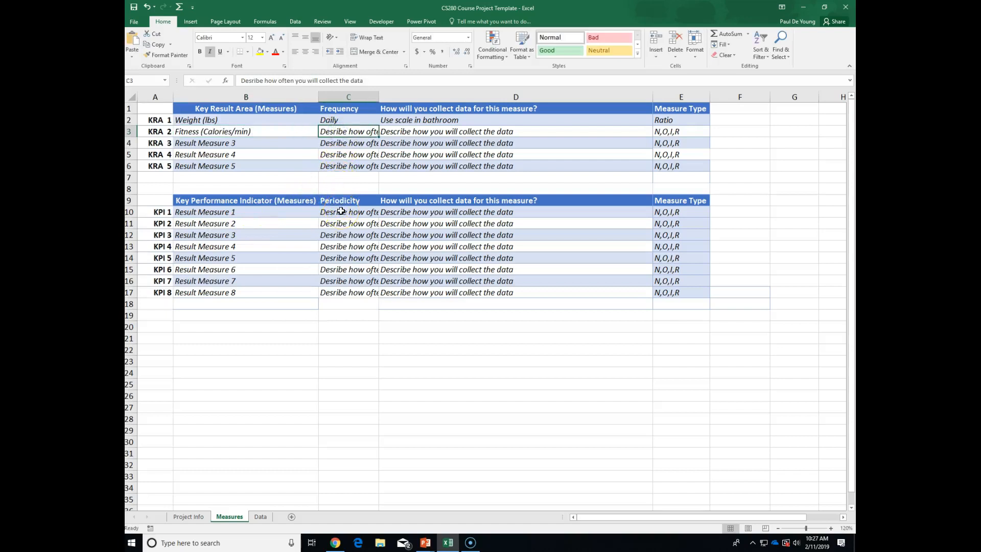
pyautogui.write('Daily')
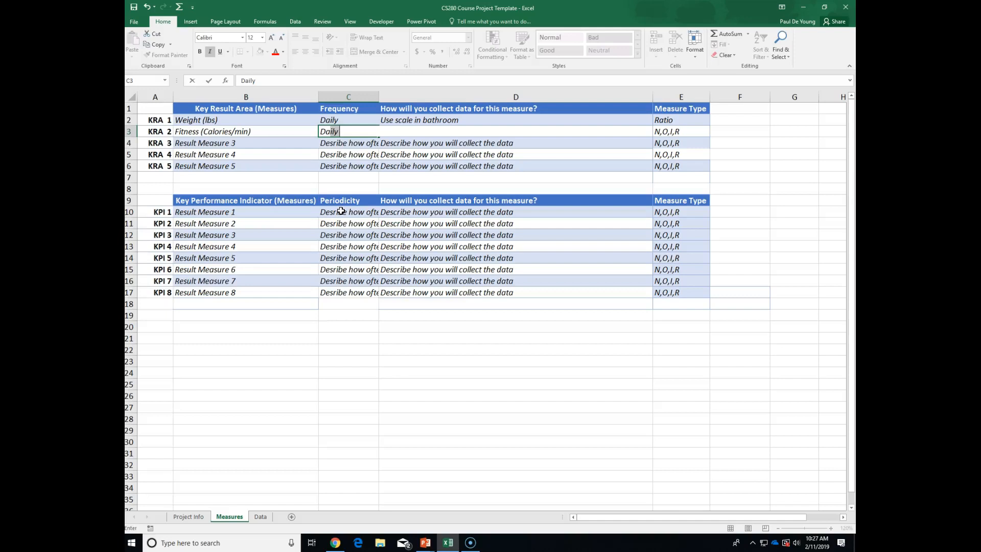
pyautogui.press('Tab')
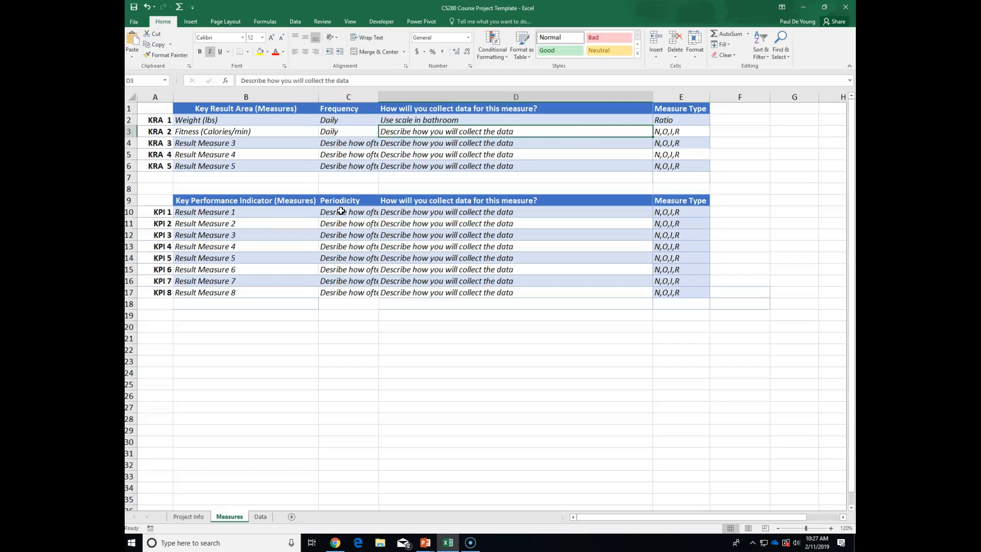
pyautogui.write('Ride stationary bicycle and ')
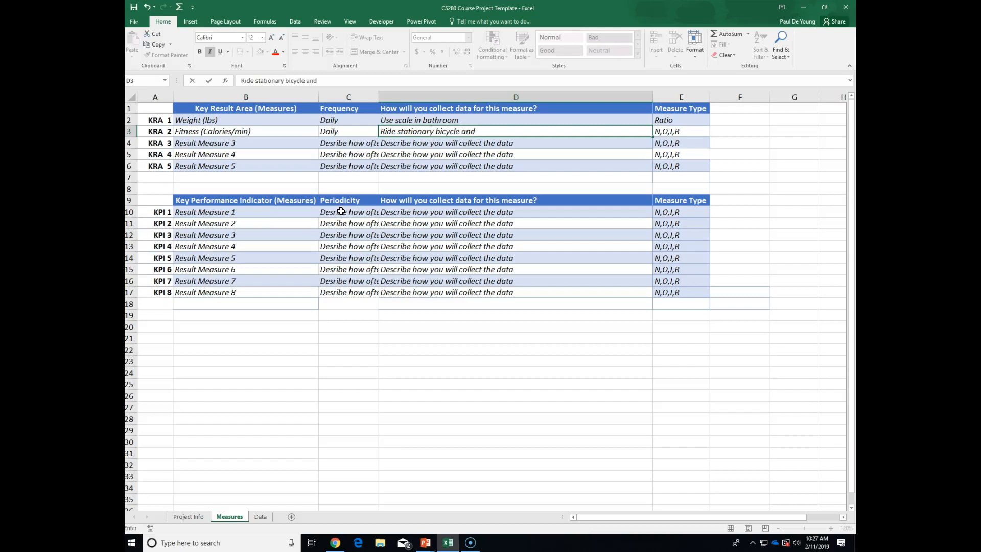
pyautogui.write('record calories burned/min')
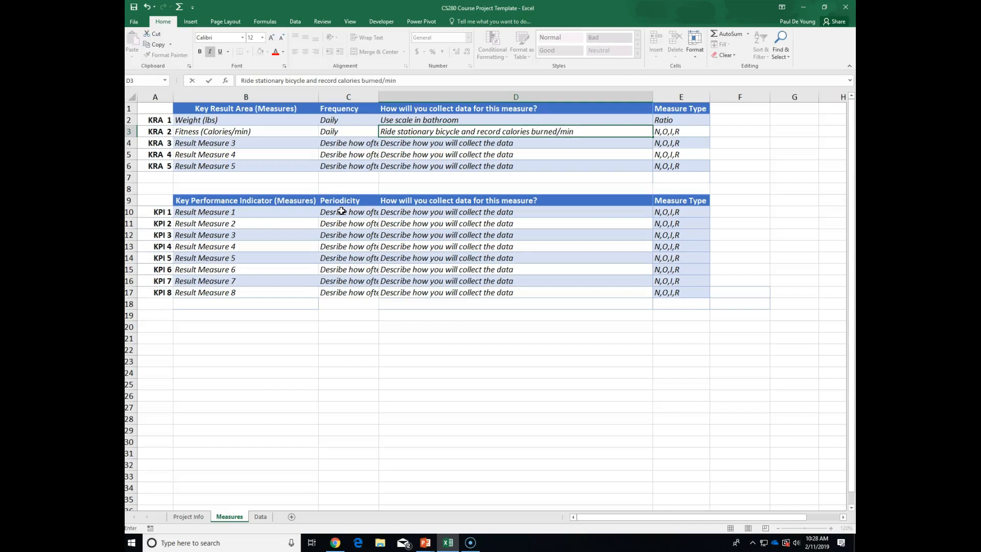
pyautogui.click(663, 132)
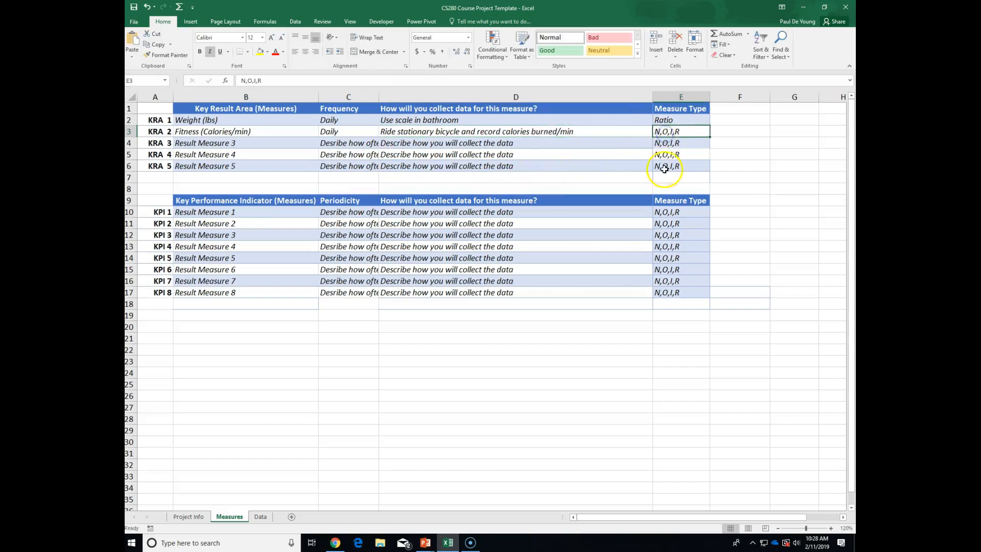
pyautogui.write('Ratio')
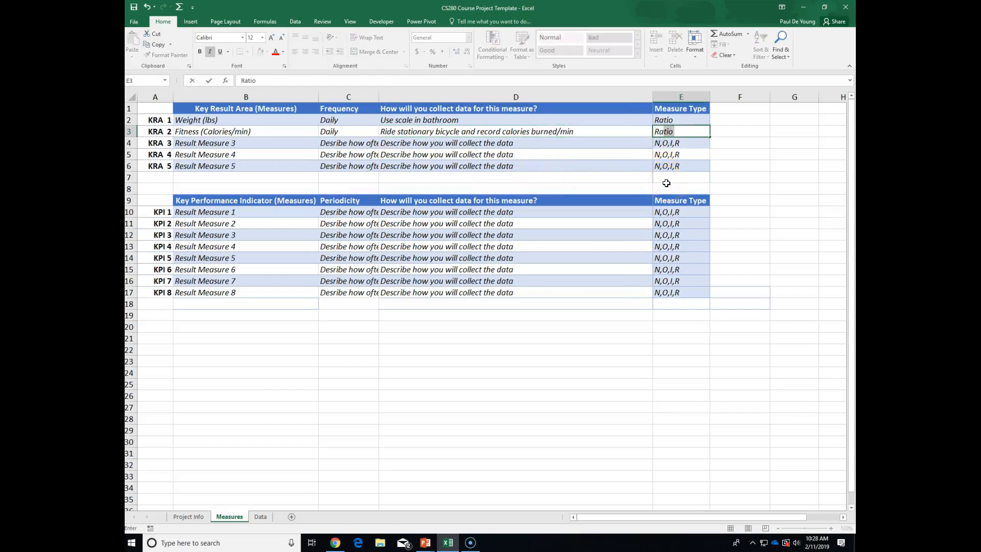
pyautogui.click(219, 143)
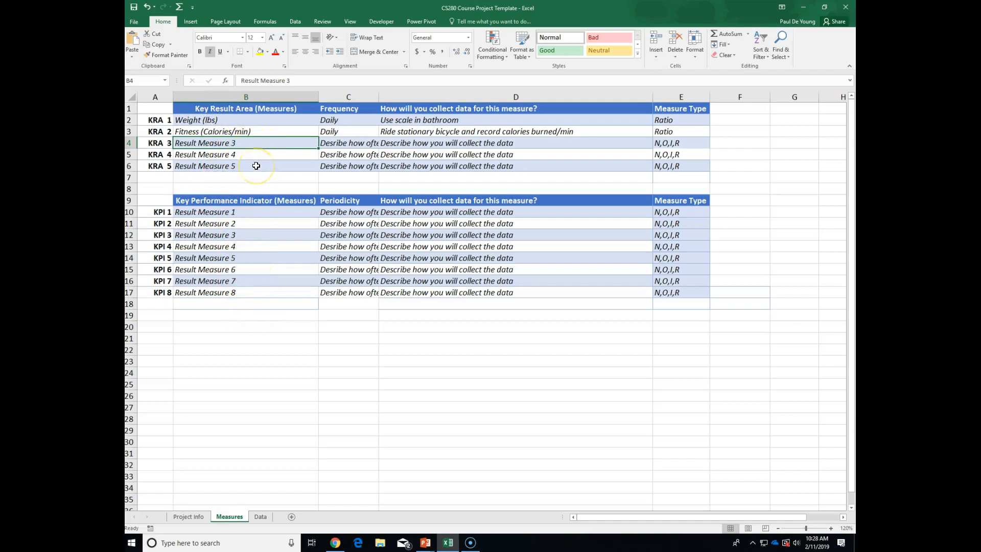
# Fill KRA 3 as Belt, Weekly, 'Number of notches on belt loop', interval.
pyautogui.write('Belt')
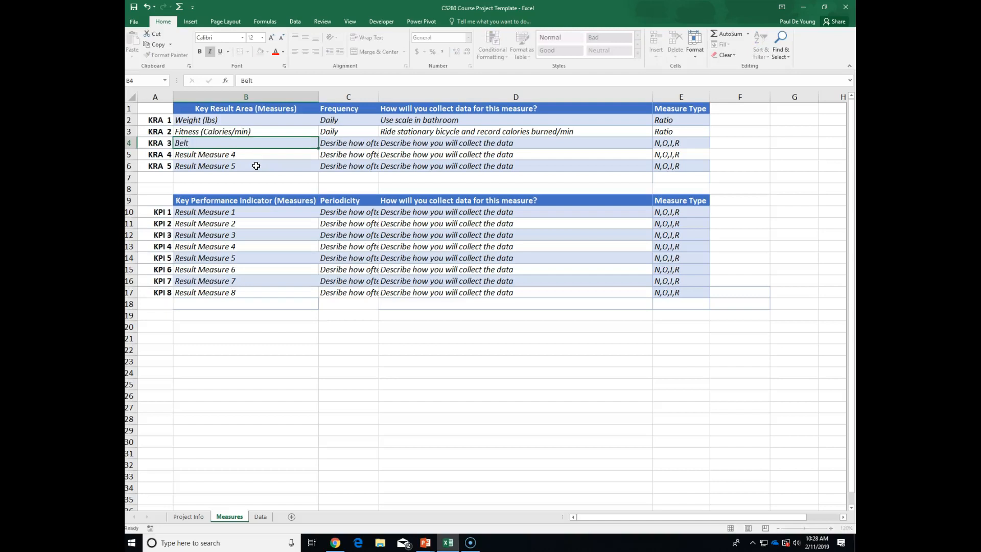
pyautogui.press('Tab')
pyautogui.press('BackSpace')
pyautogui.write('Weekl')
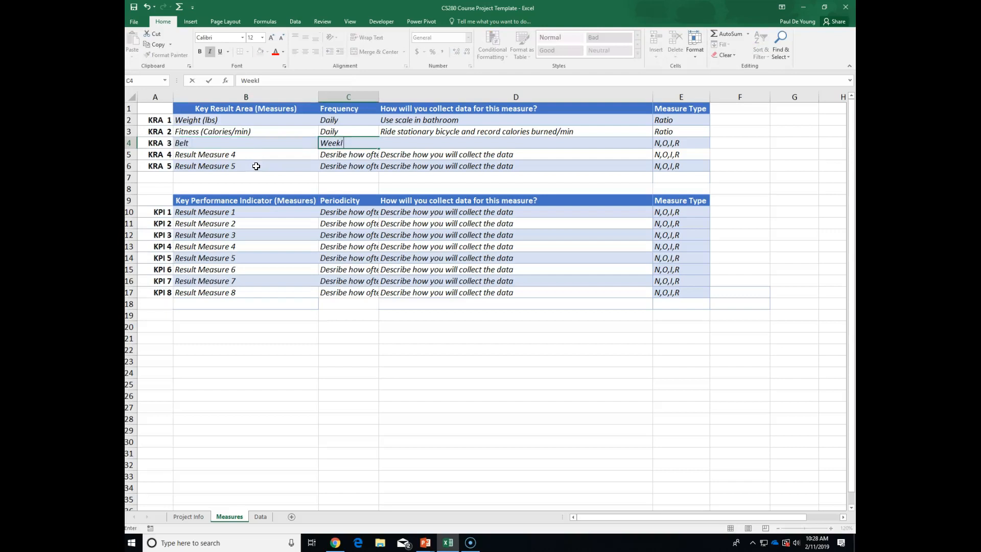
pyautogui.write('y')
pyautogui.press('Tab')
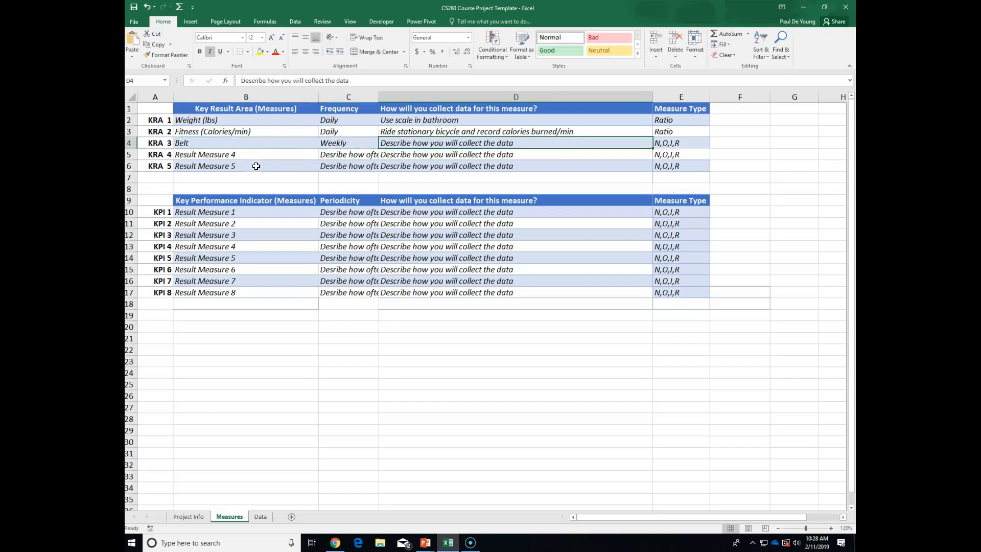
pyautogui.write('Number of notches on belt loop')
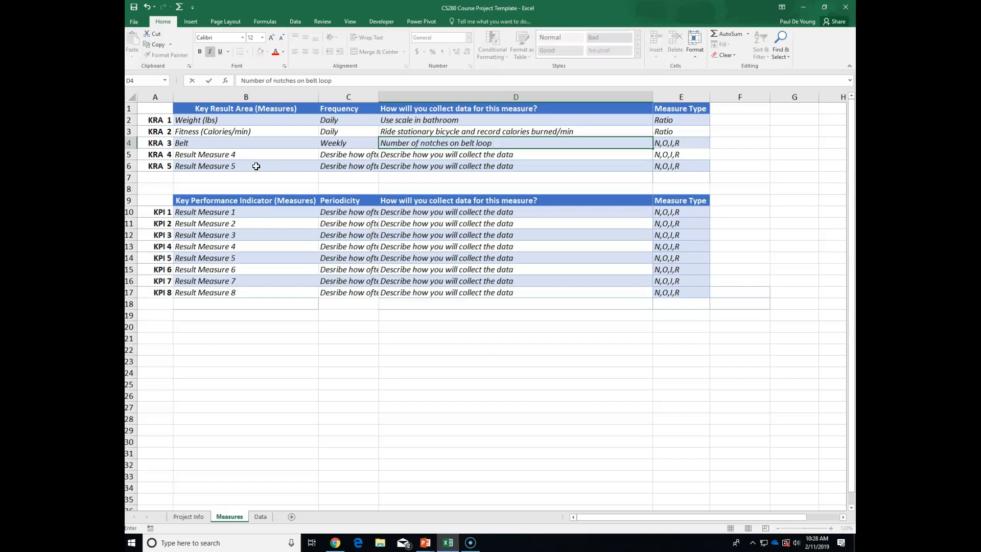
pyautogui.click(665, 143)
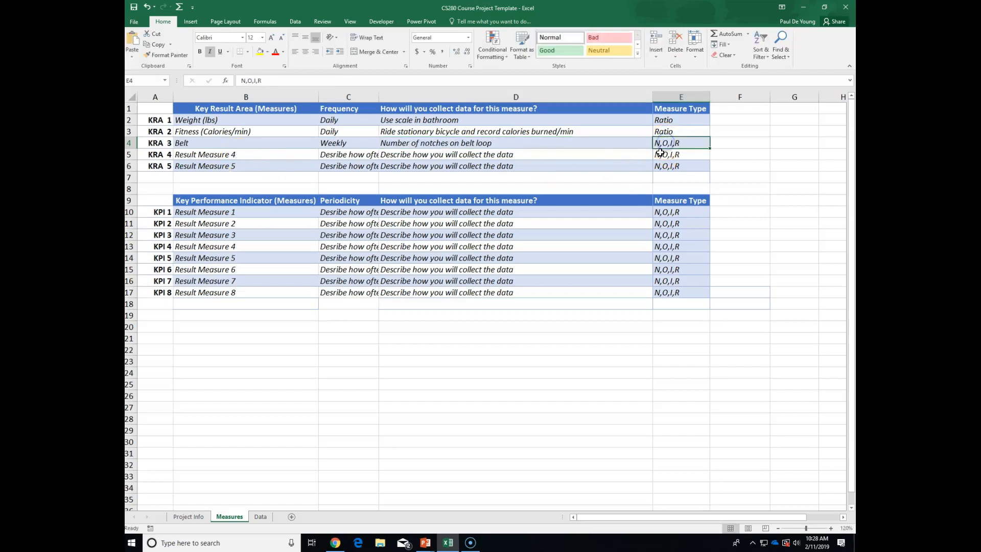
pyautogui.write('interval')
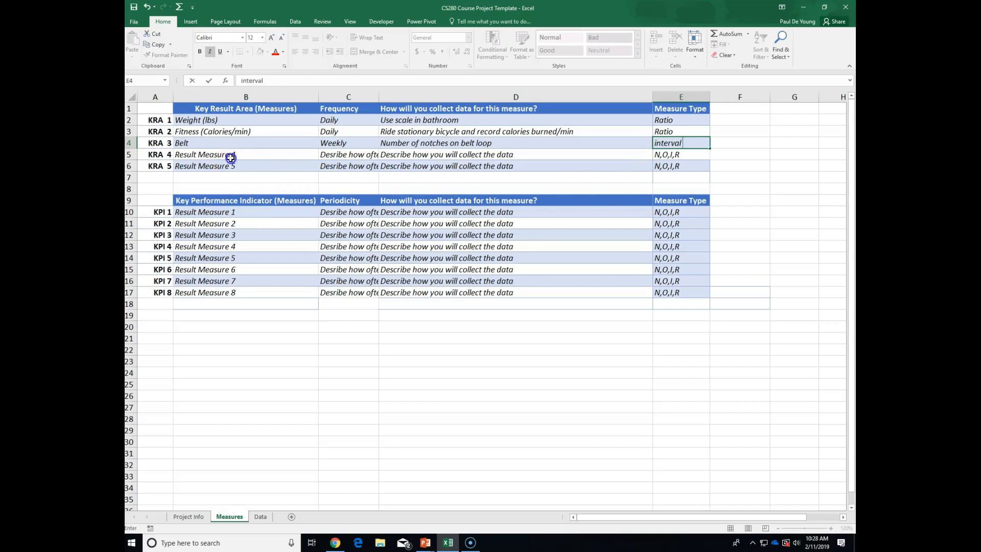
# Clear the unused KRA 4 and 5 rows, then select KPI 1's measure name cell B10.
pyautogui.moveTo(226, 156); pyautogui.dragTo(682, 168)
pyautogui.press('Delete')
pyautogui.click(646, 190)
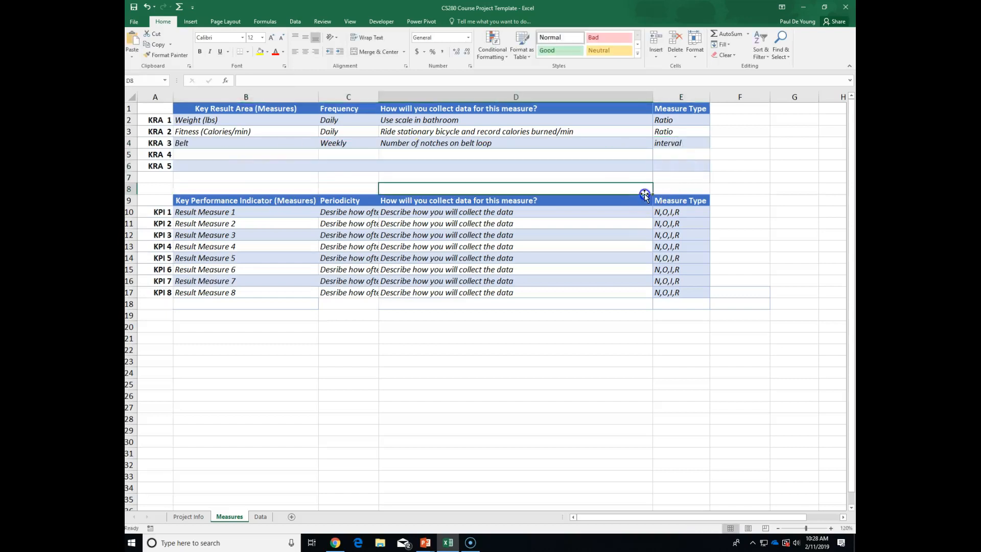
pyautogui.click(227, 118)
pyautogui.moveTo(227, 118); pyautogui.dragTo(671, 156)
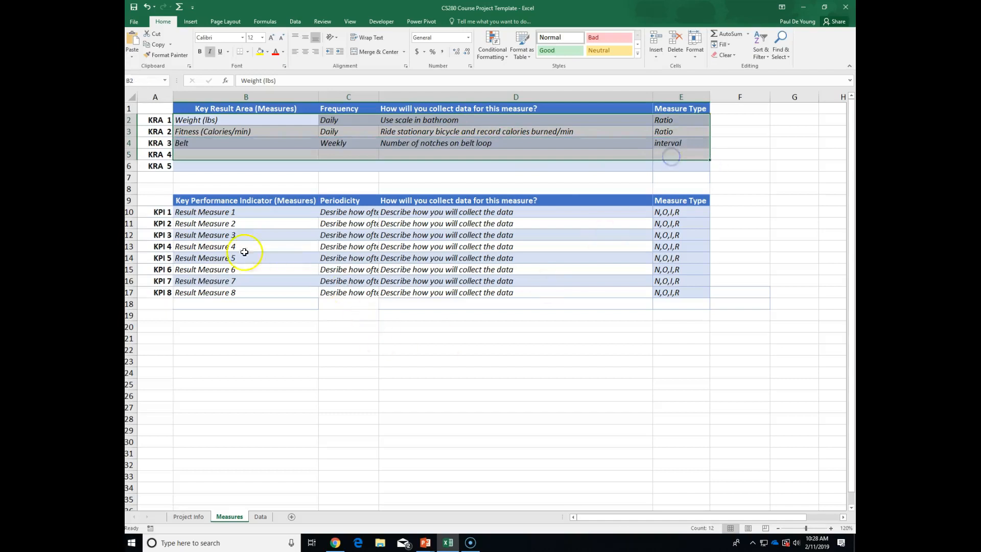
pyautogui.click(231, 222)
pyautogui.click(205, 212)
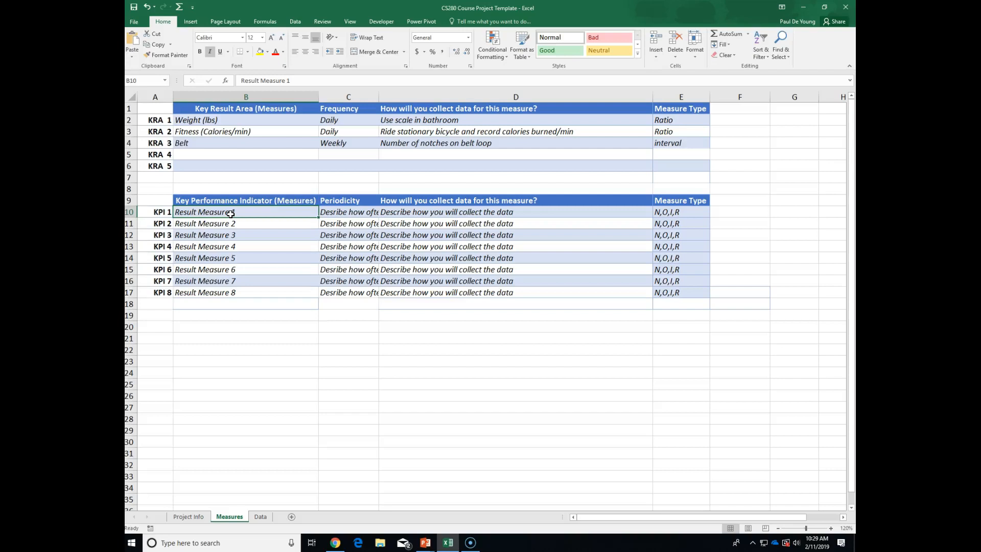
# Fill KPI 1 as 'Exercise type (swim, gym, ride bike)', daily, Swim/gym/bike, Nominal.
pyautogui.write('E')
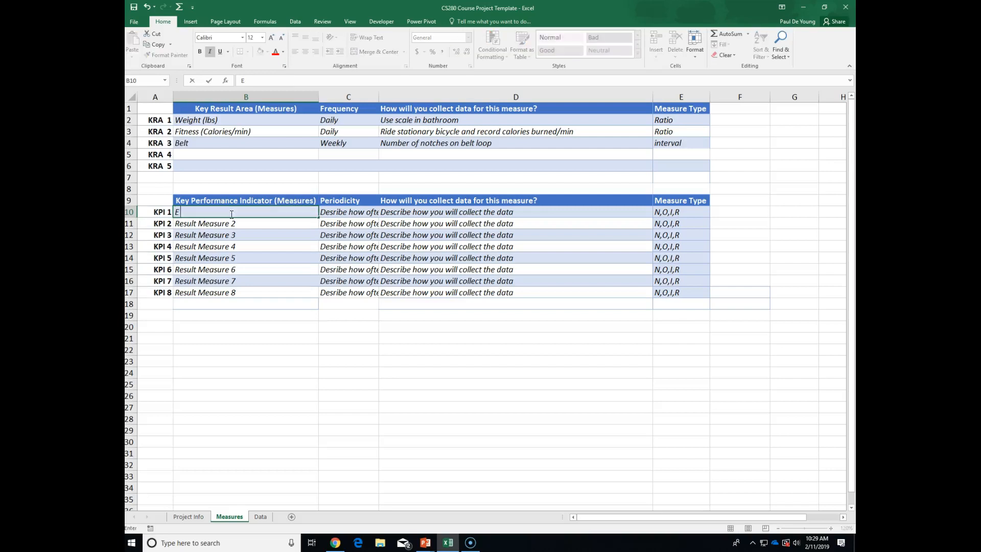
pyautogui.write('xercise type (swim, gym, ride ')
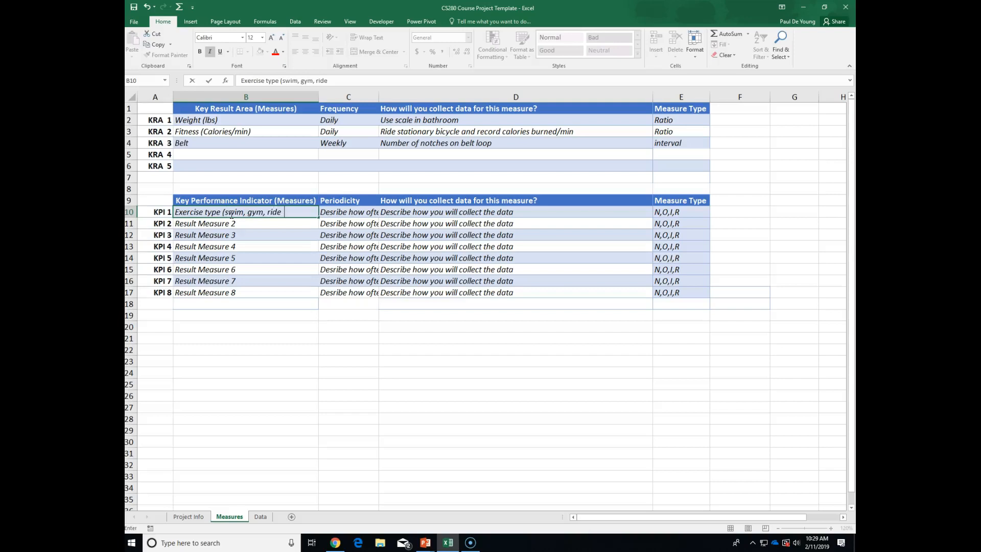
pyautogui.write('bike)')
pyautogui.click(336, 214)
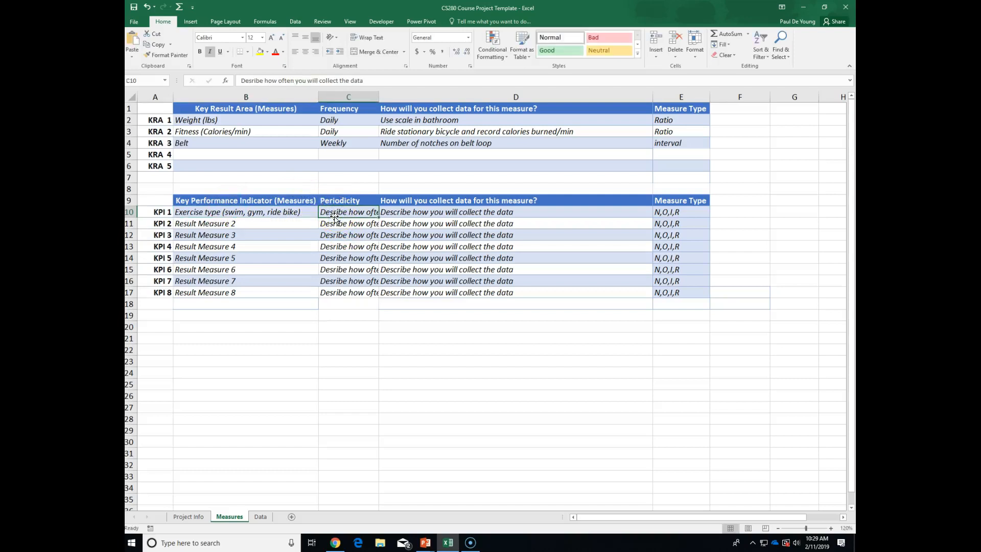
pyautogui.write('daily')
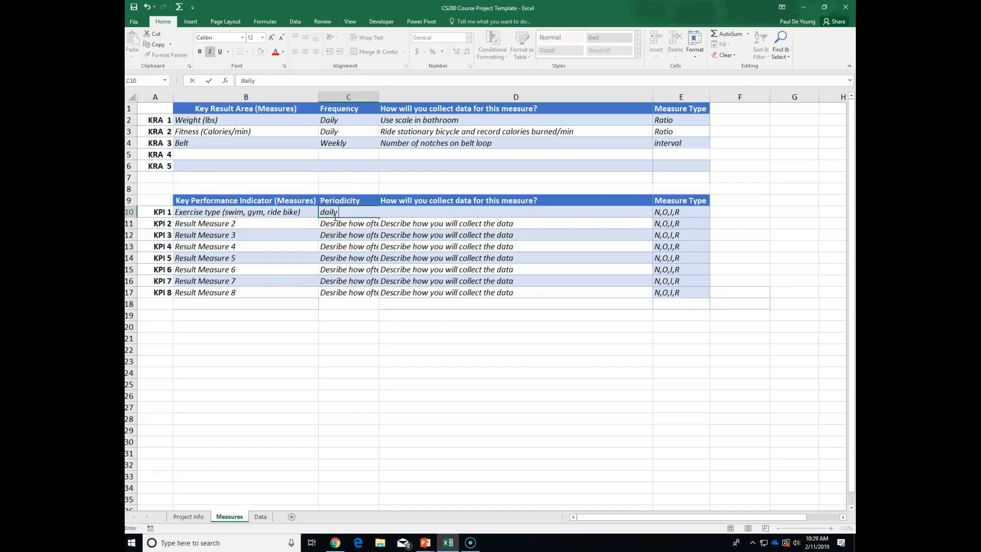
pyautogui.press('Tab')
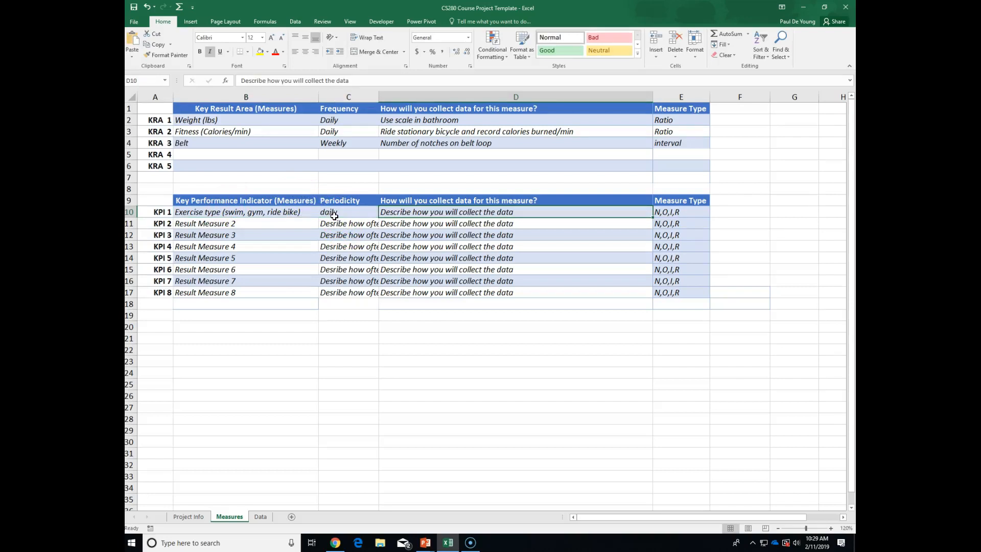
pyautogui.write('Swim')
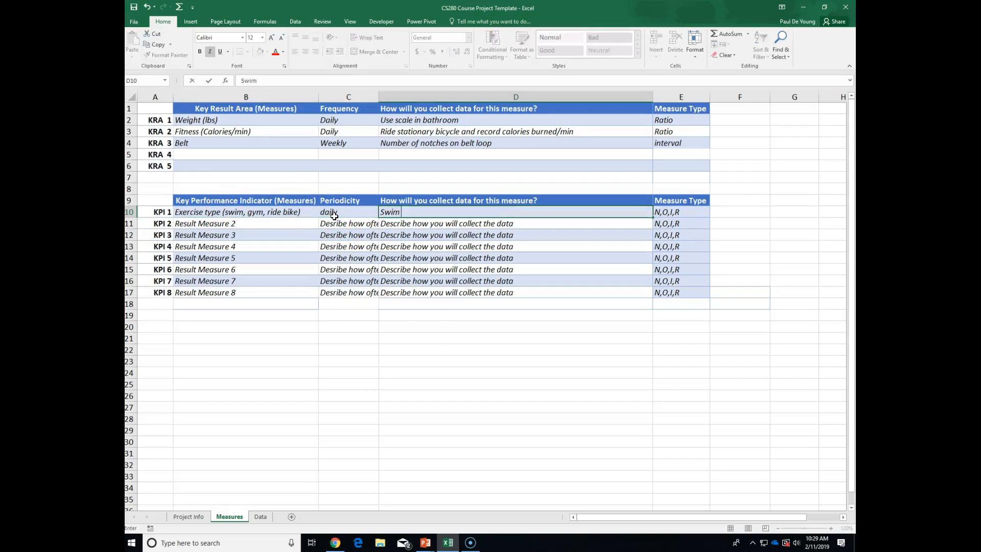
pyautogui.write('/gym/bike')
pyautogui.press('Tab')
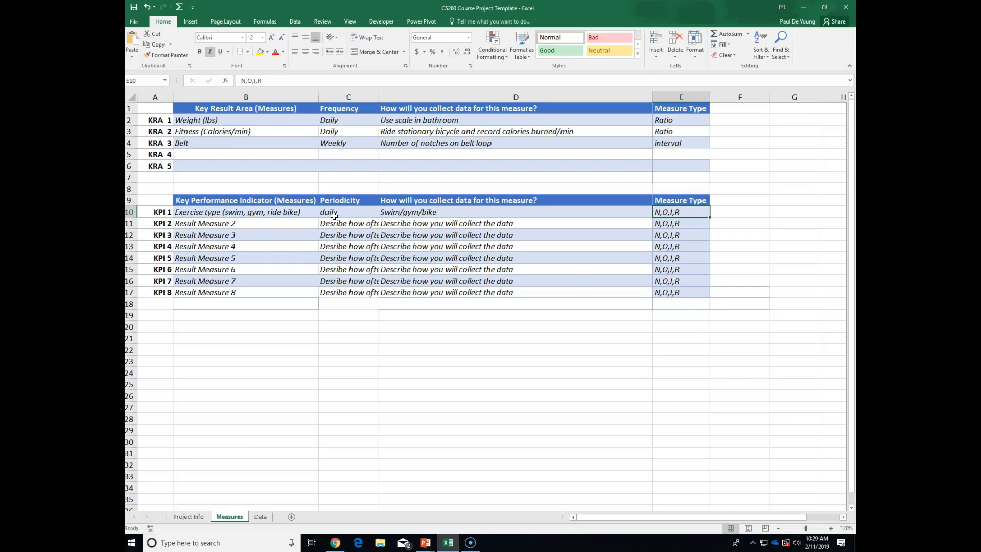
pyautogui.write('Nominal')
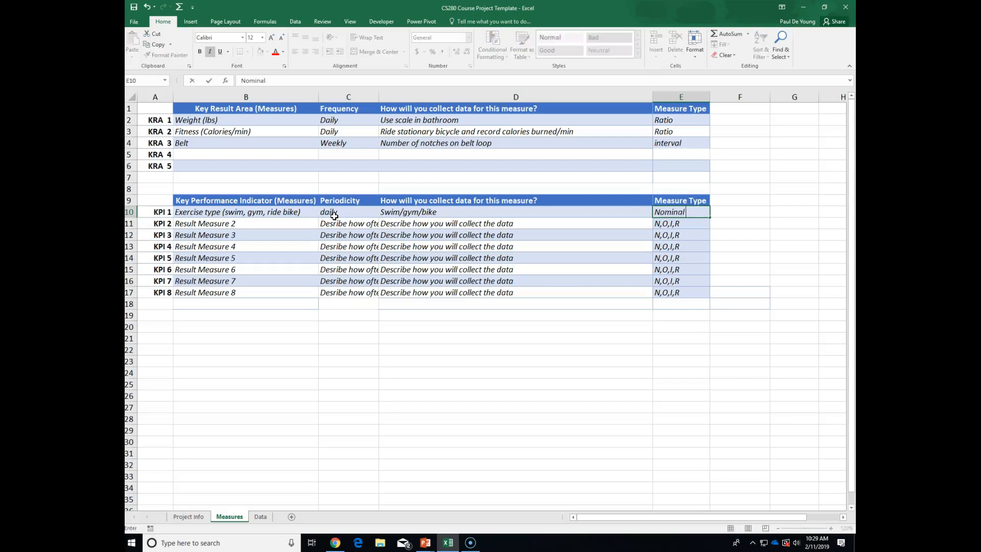
pyautogui.click(214, 225)
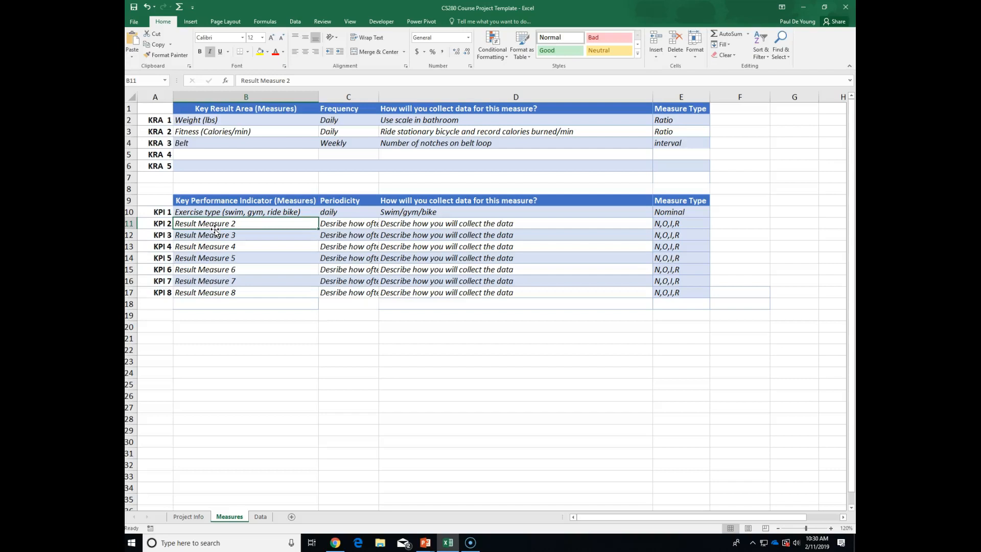
# Enter KPI 2 as '# of fast food/rest. Meals per day', day, Interval, with collection method blanked.
pyautogui.write('#')
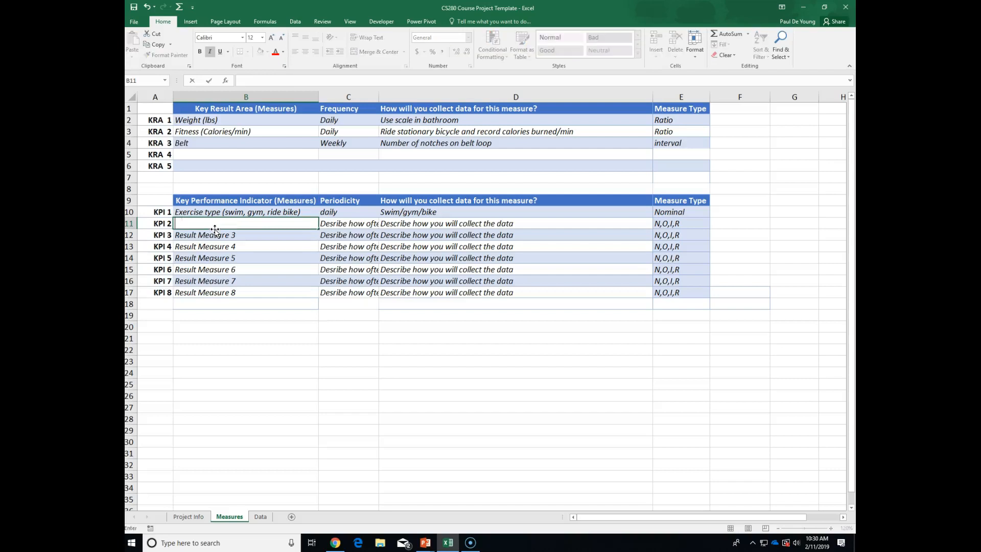
pyautogui.write(' of fast food/rest. Meals ')
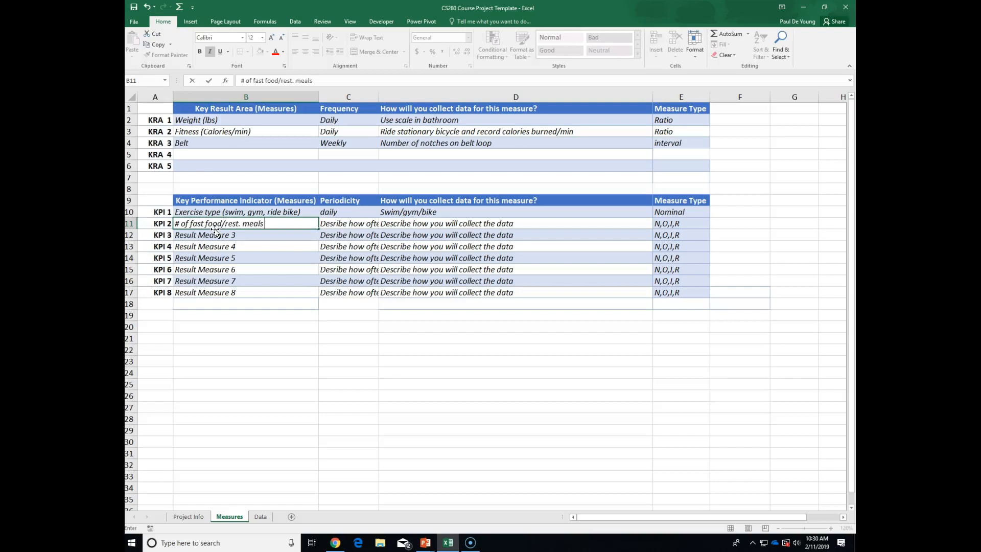
pyautogui.write('per day')
pyautogui.press('Tab')
pyautogui.write('day')
pyautogui.press('Tab')
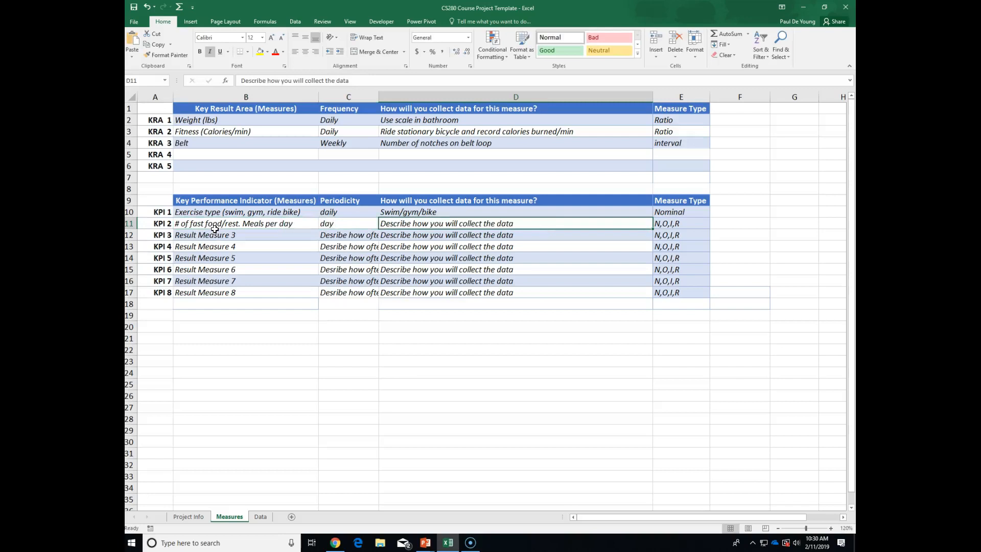
pyautogui.press('Tab')
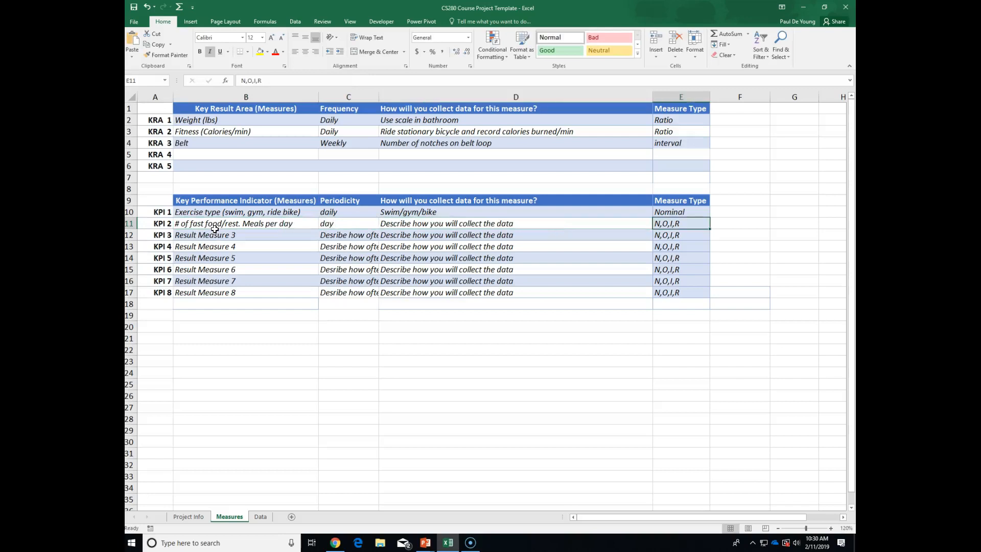
pyautogui.press('Delete')
pyautogui.write('Interval')
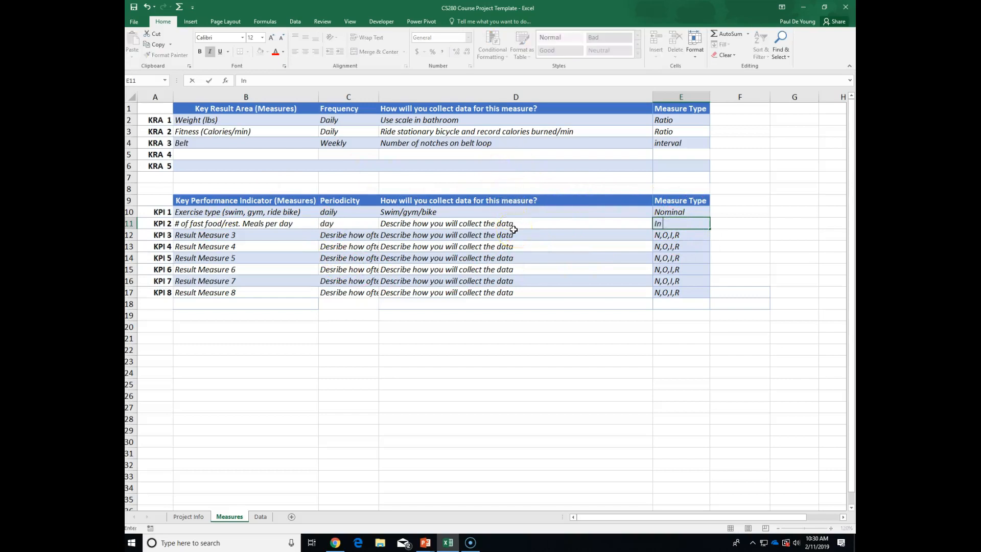
pyautogui.click(480, 227)
pyautogui.press('Delete')
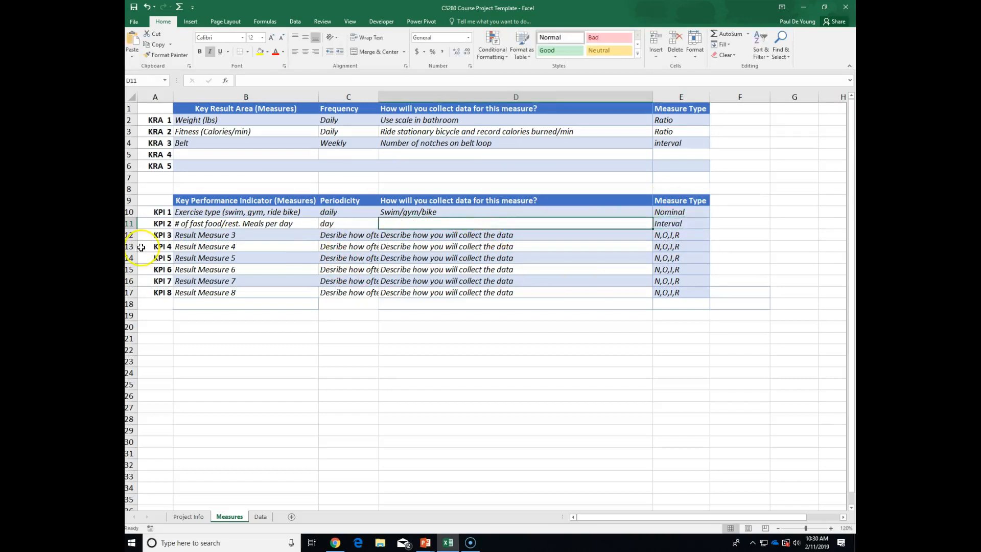
pyautogui.click(194, 235)
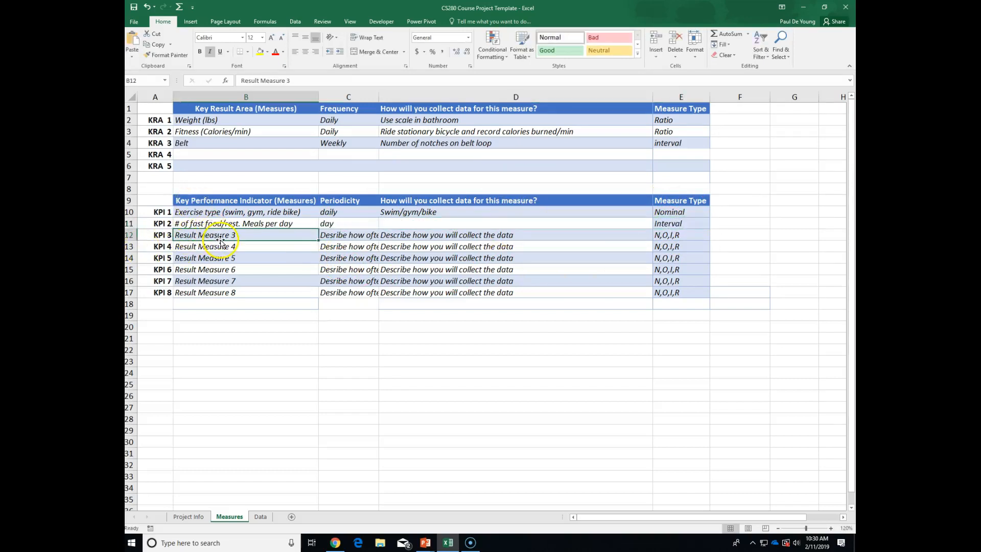
pyautogui.click(189, 516)
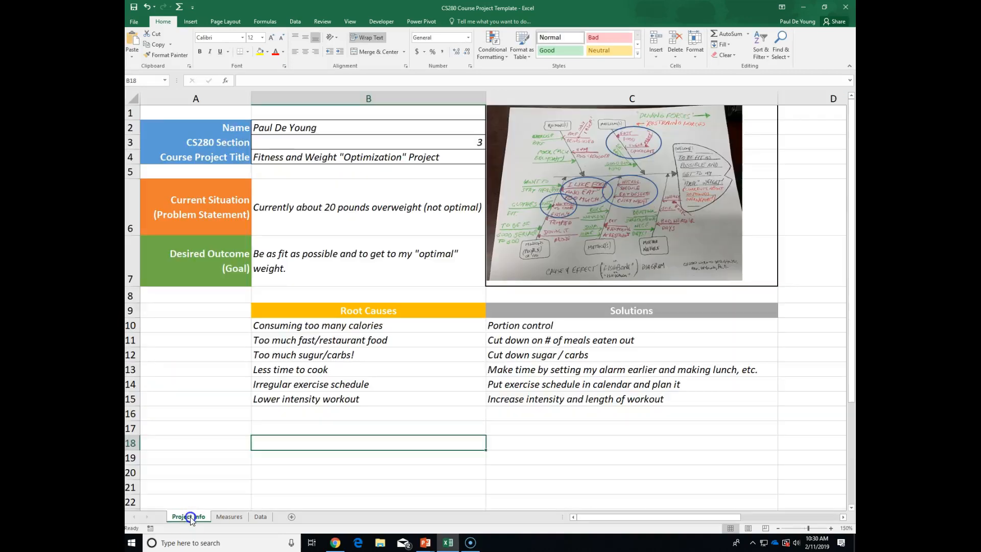
pyautogui.click(513, 355)
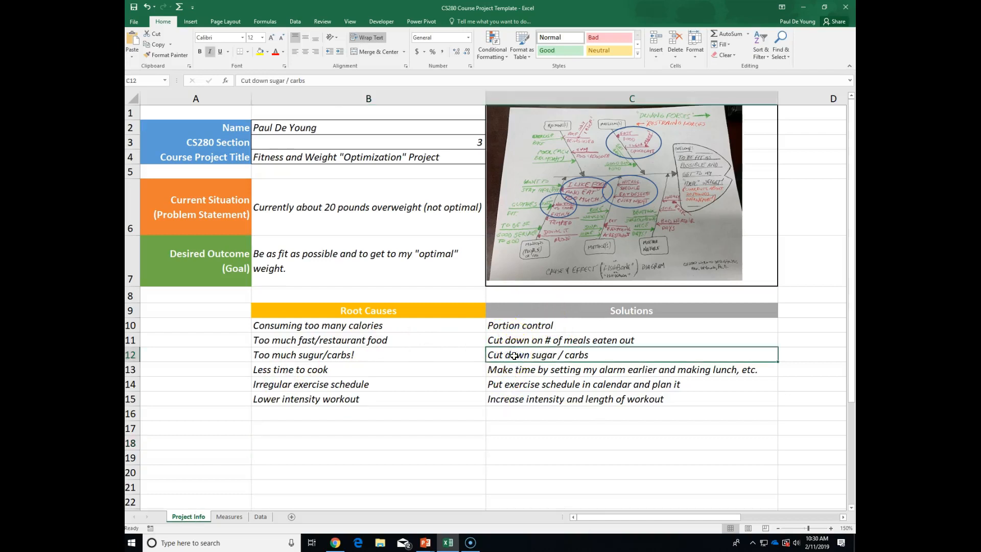
pyautogui.click(232, 517)
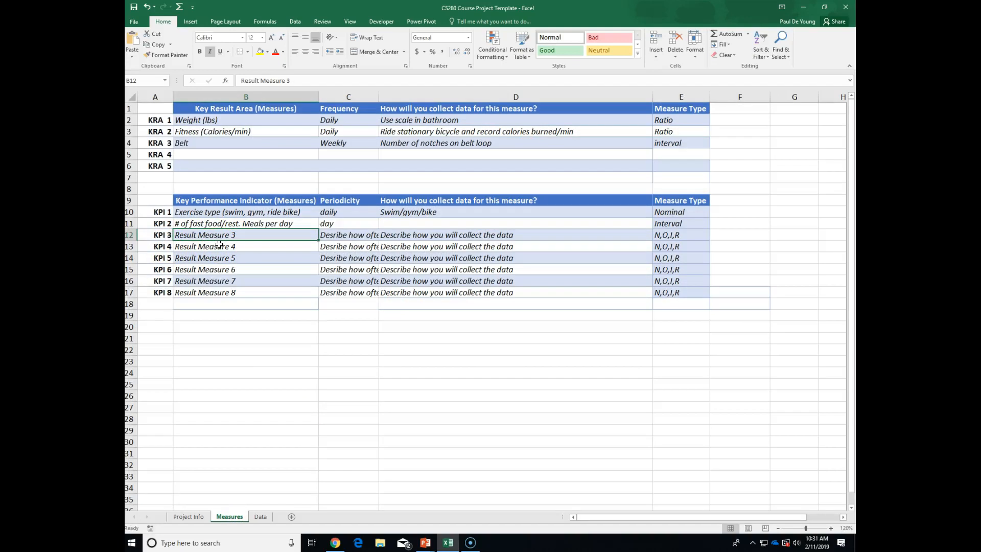
pyautogui.write('L')
# Enter KPI 3 as '# late night desserts', daily, Interval, clearing its collection description.
pyautogui.press('BackSpace')
pyautogui.write('#')
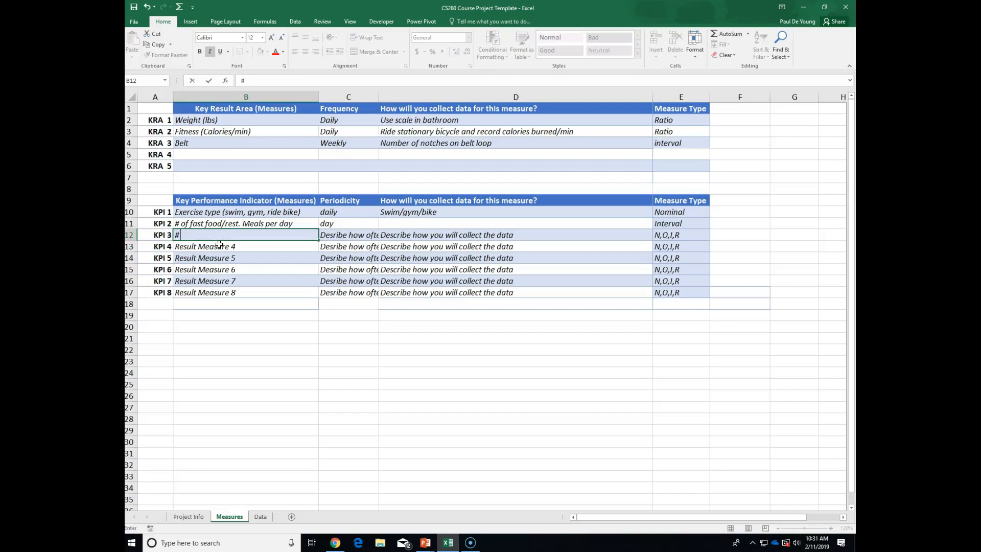
pyautogui.write(' late night dessert')
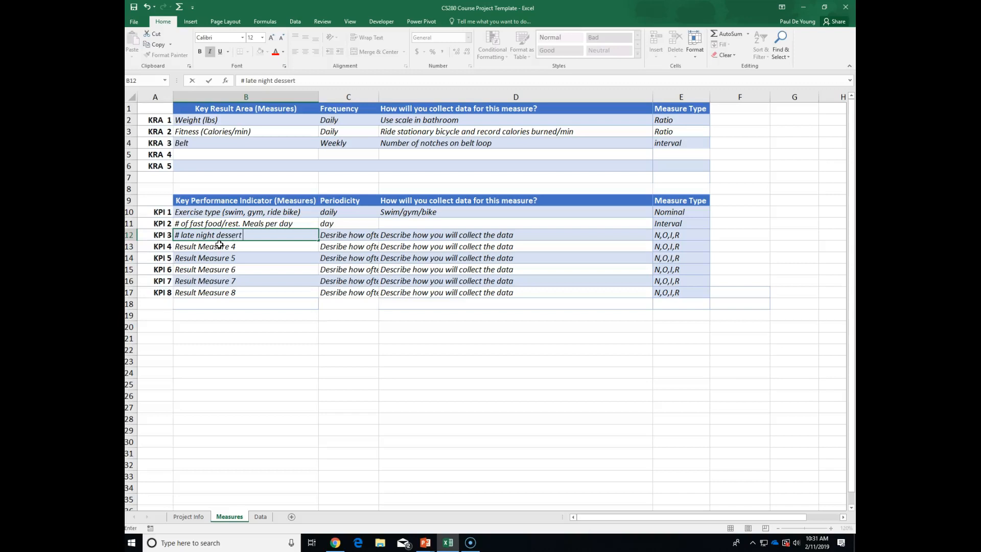
pyautogui.write('s')
pyautogui.press('Tab')
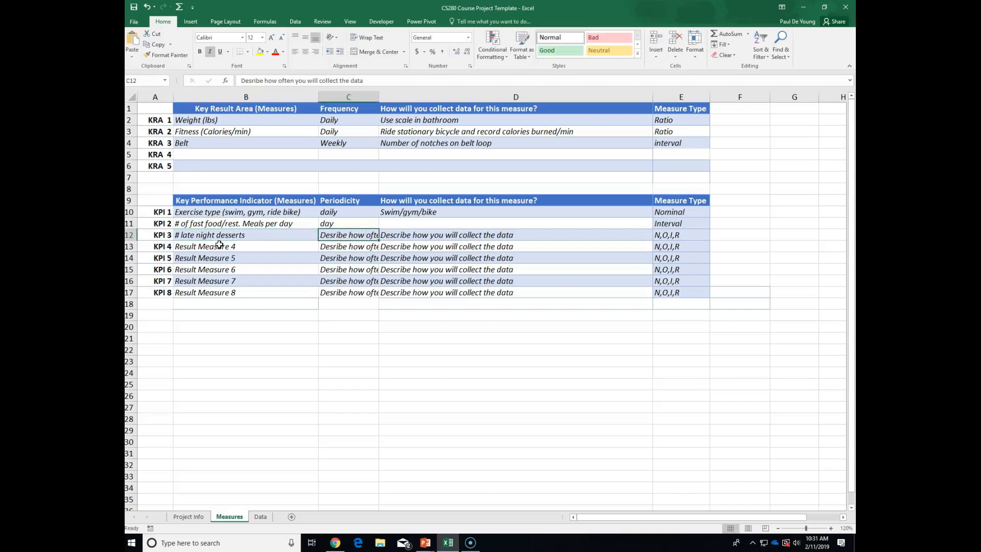
pyautogui.write('daily')
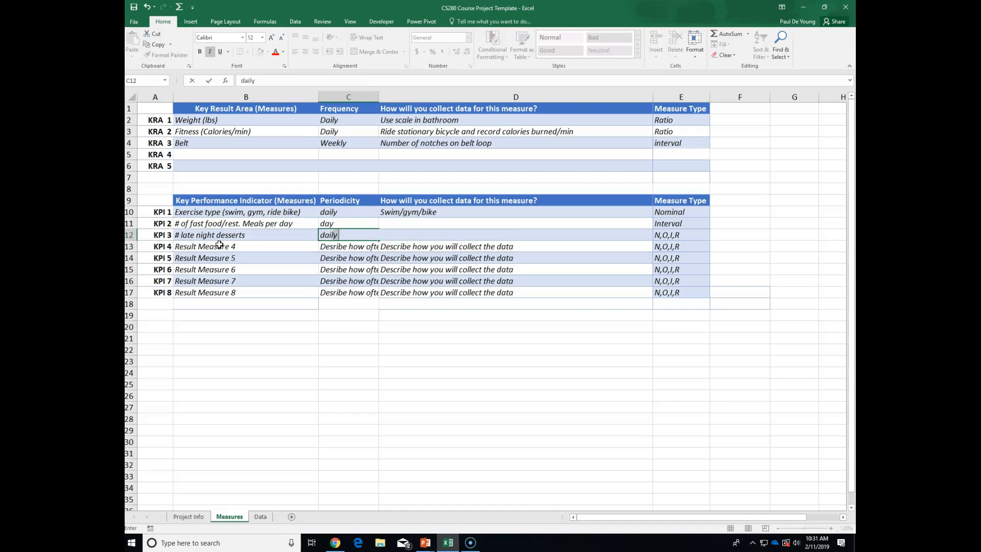
pyautogui.press('Tab')
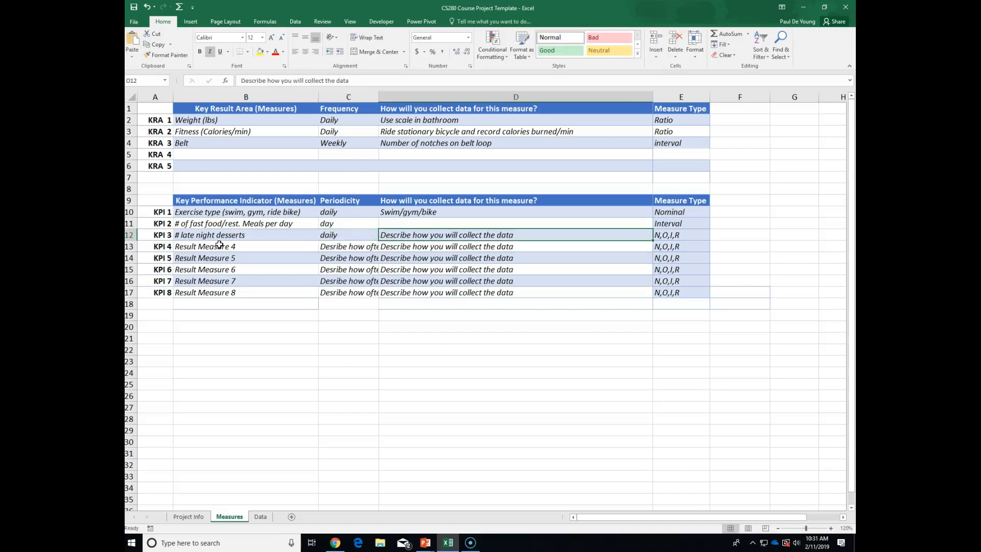
pyautogui.press('Delete')
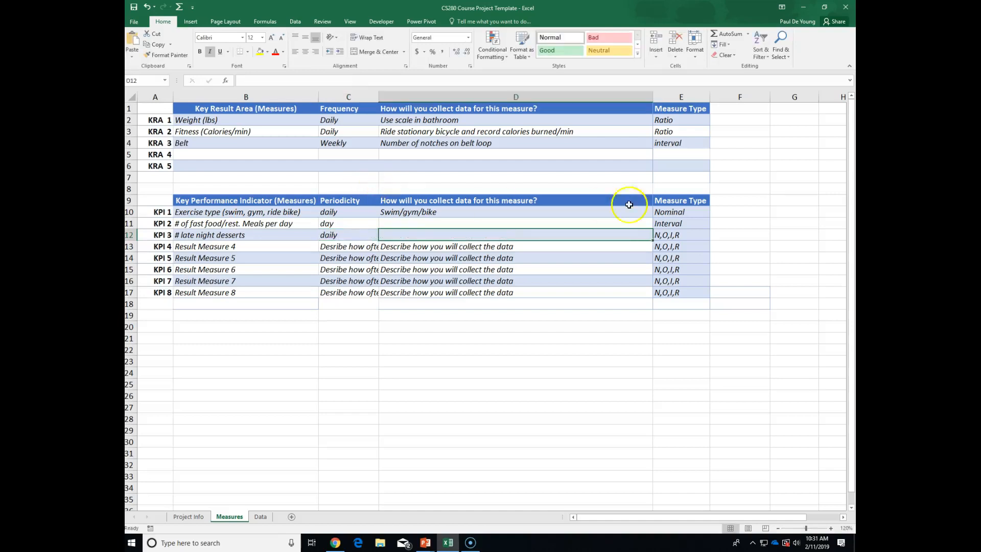
pyautogui.click(665, 236)
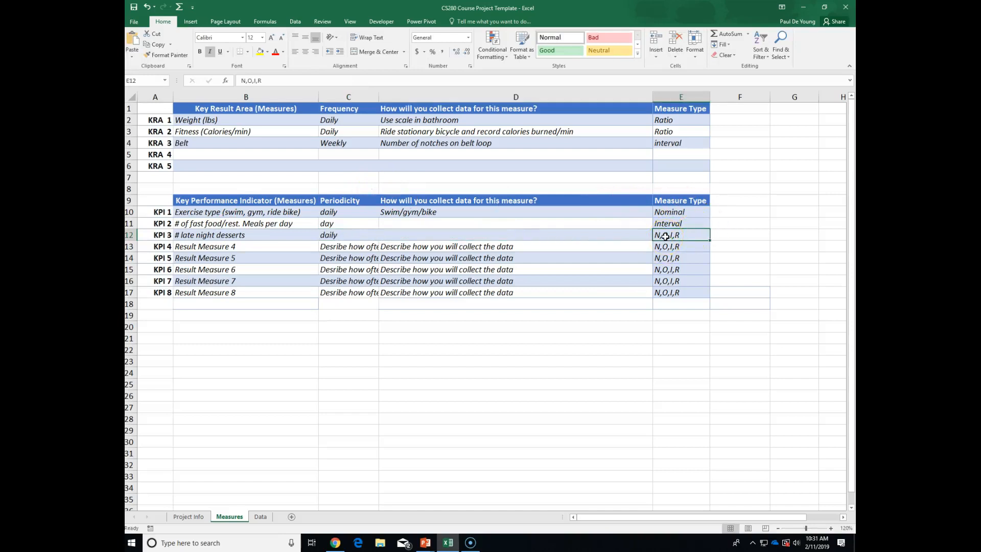
pyautogui.write('interval')
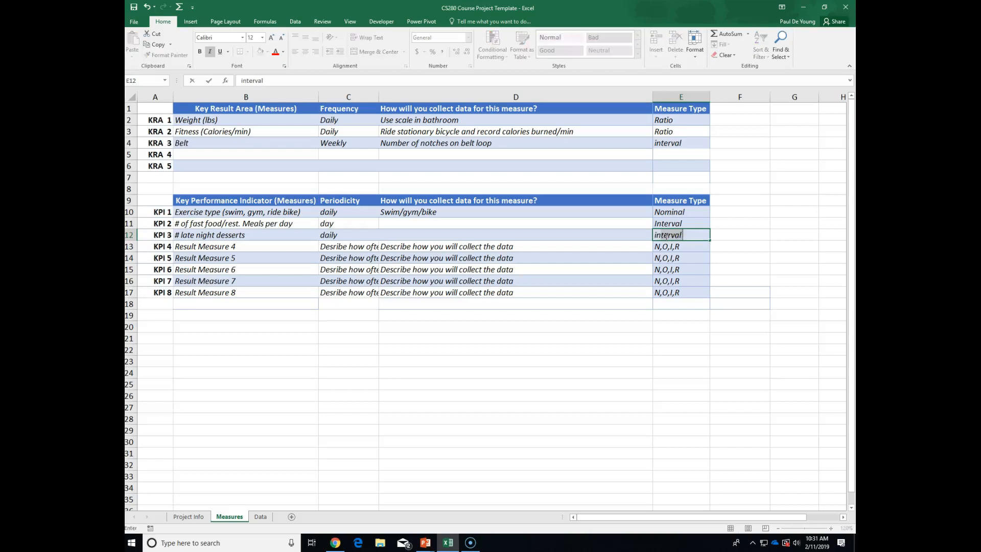
pyautogui.press('Tab')
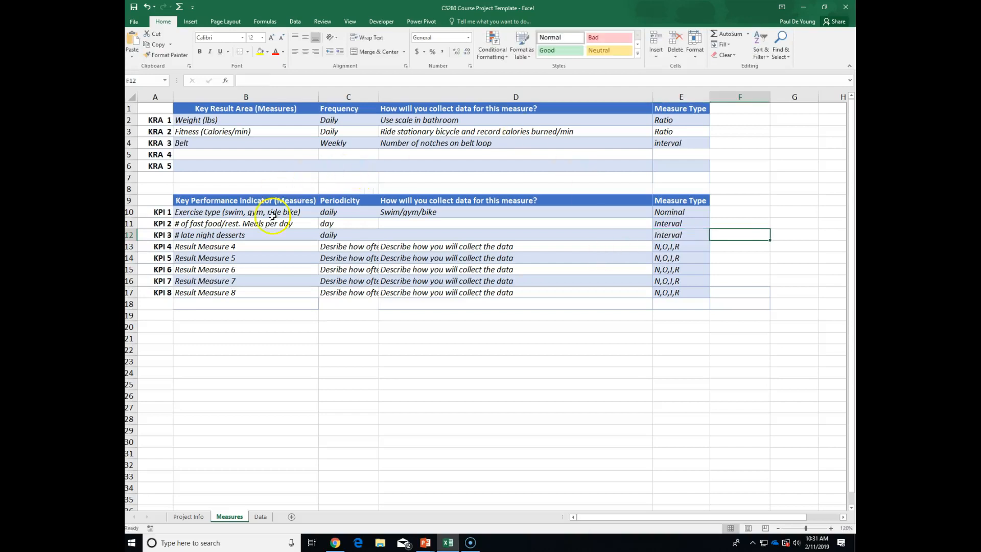
pyautogui.click(263, 245)
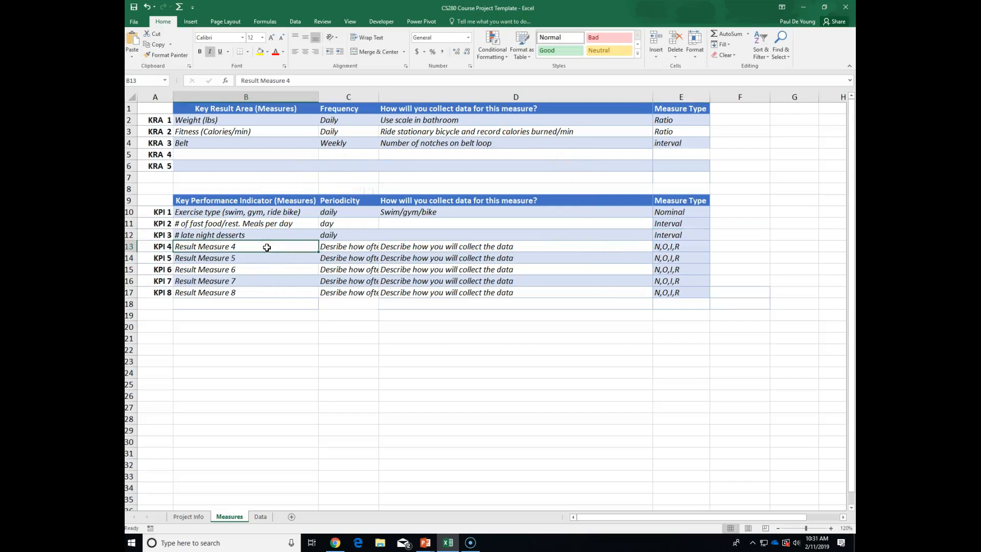
pyautogui.click(189, 516)
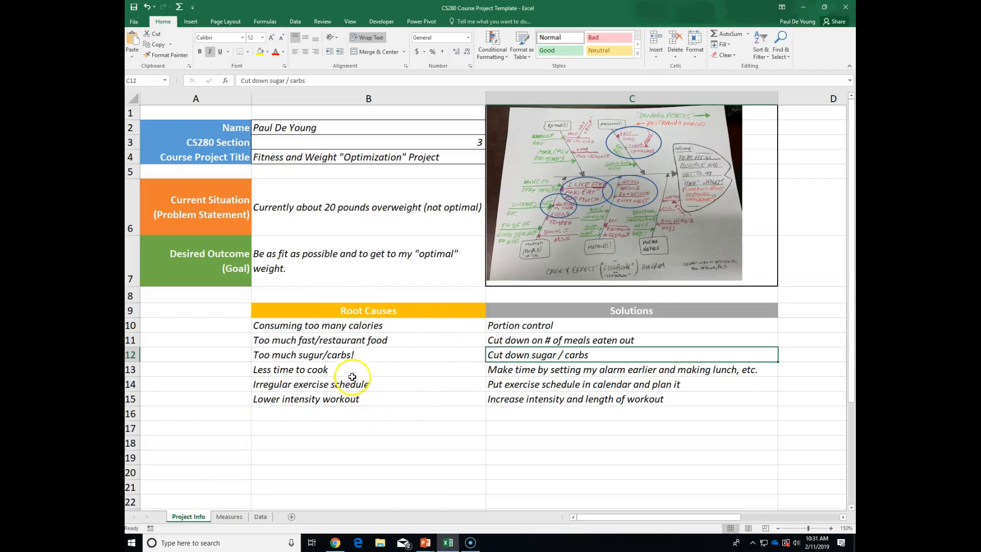
pyautogui.click(526, 369)
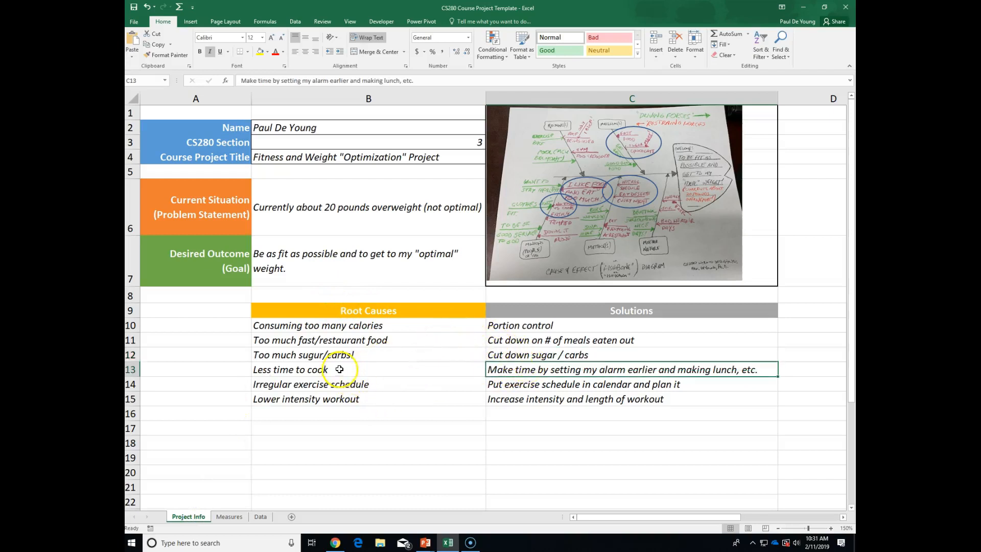
pyautogui.click(231, 516)
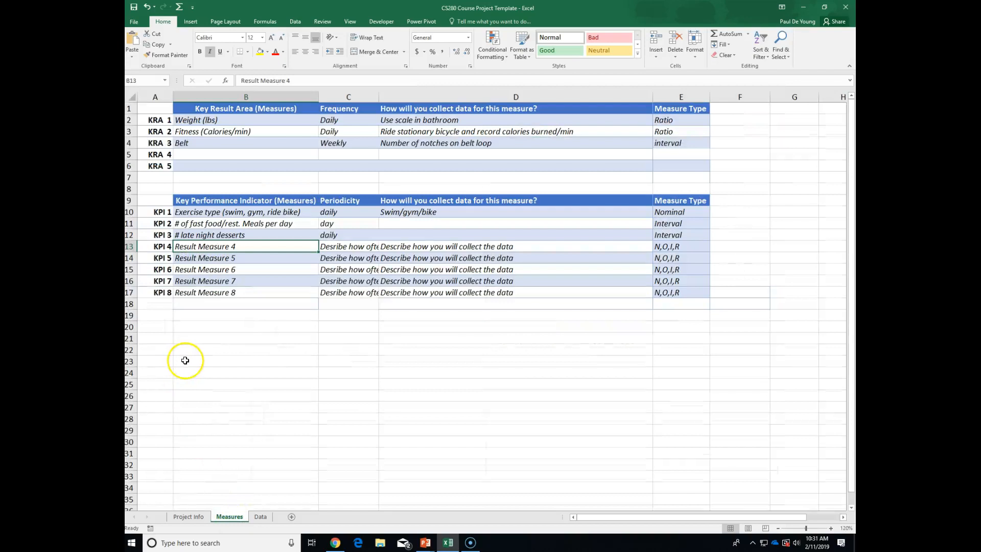
# Enter KPI 4 as '# homecooked meals' with daily frequency.
pyautogui.write('Ma')
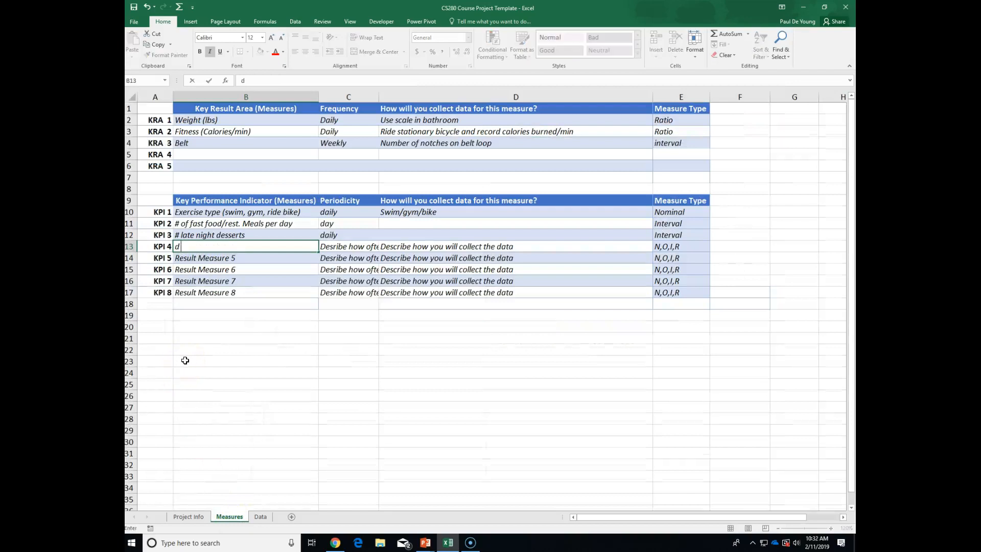
pyautogui.press('BackSpace')
pyautogui.press('BackSpace')
pyautogui.write('# homecooked meals')
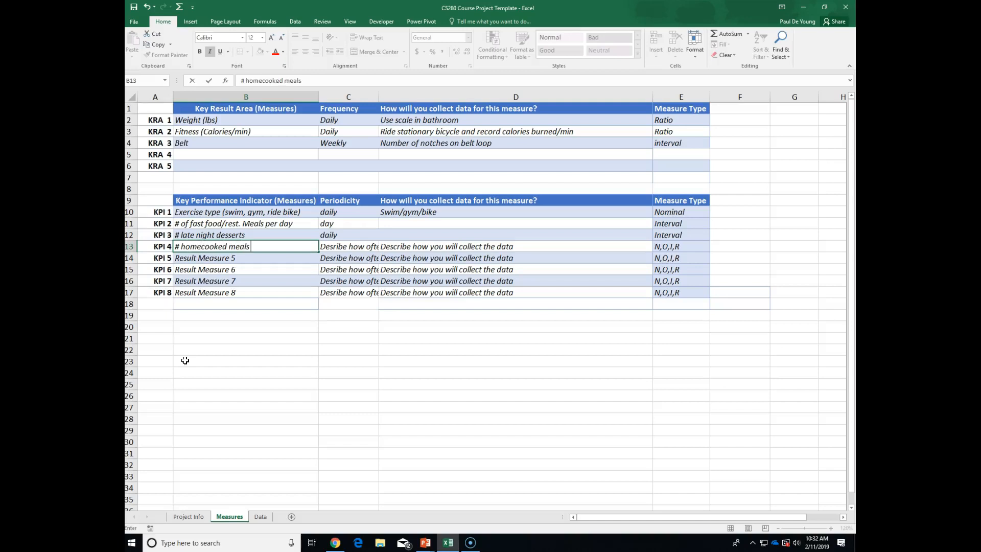
pyautogui.press('Tab')
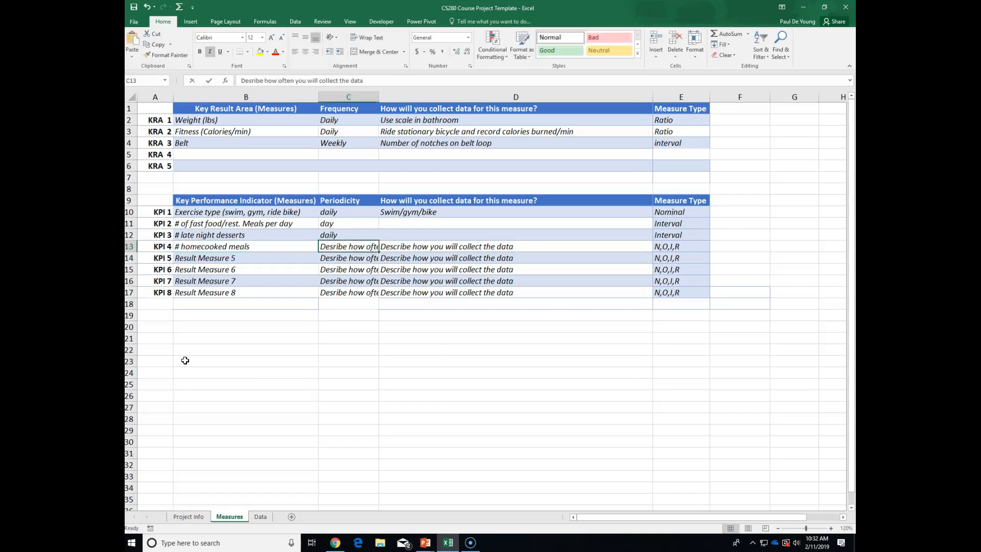
pyautogui.write('daily')
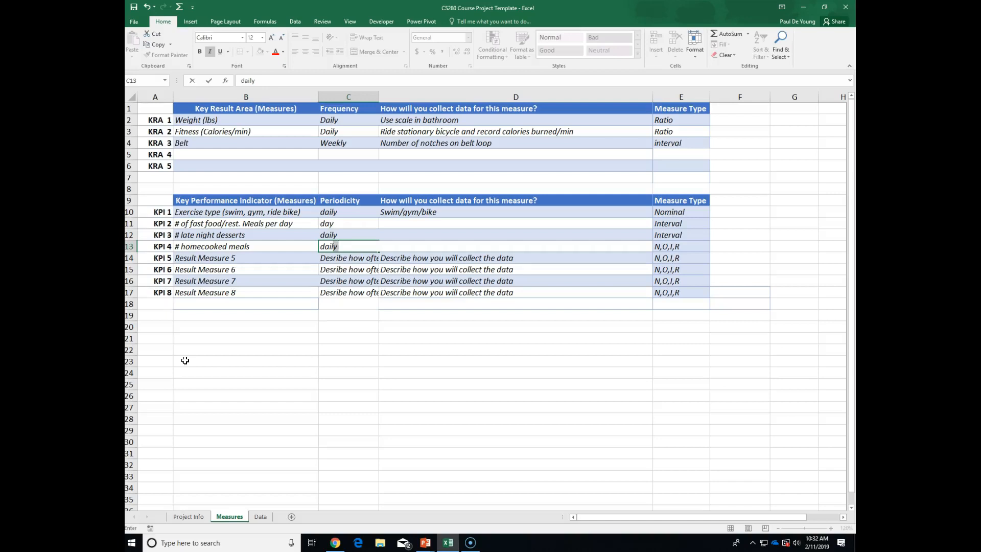
pyautogui.click(250, 260)
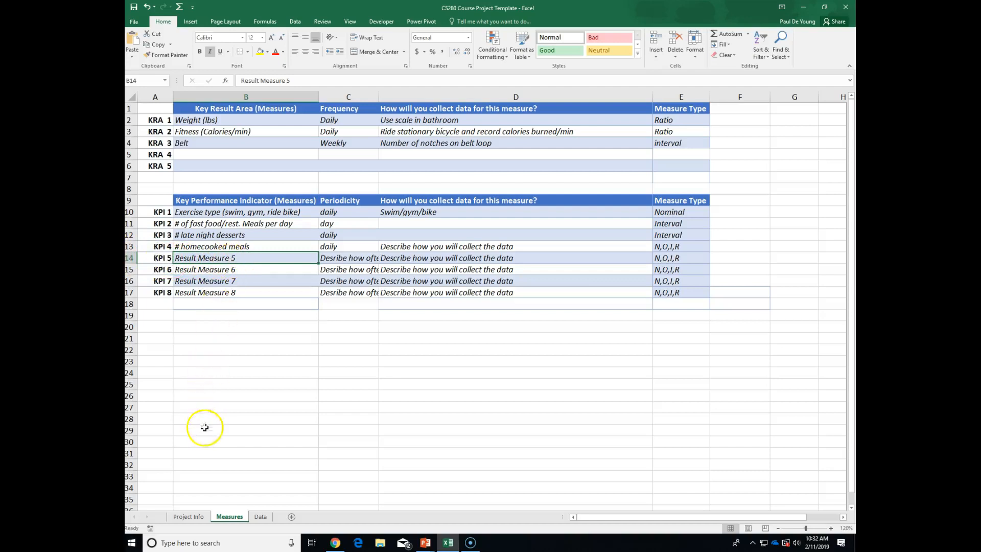
# Name KPI 5 'Portion control?' and KPI 6 'Caloiries burned / day'.
pyautogui.write('p')
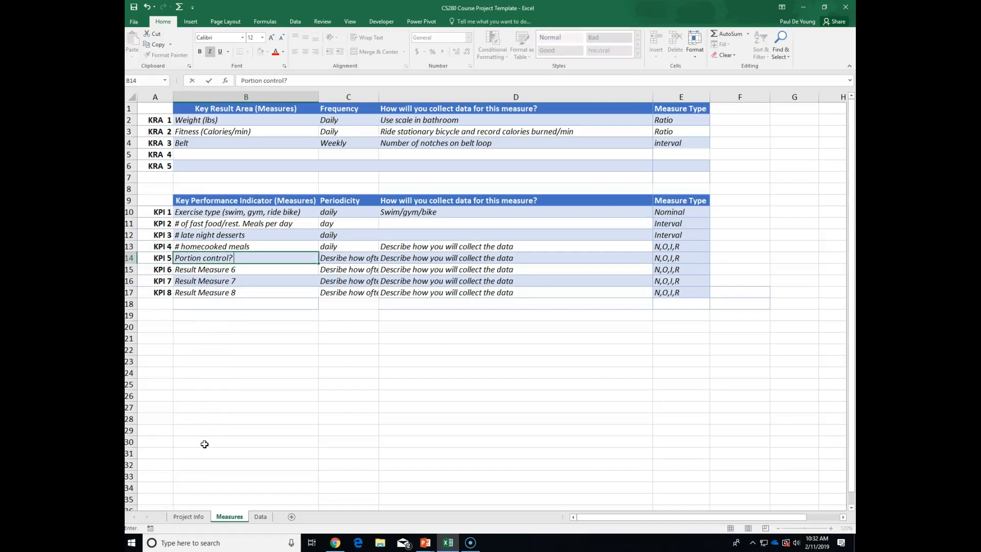
pyautogui.click(252, 271)
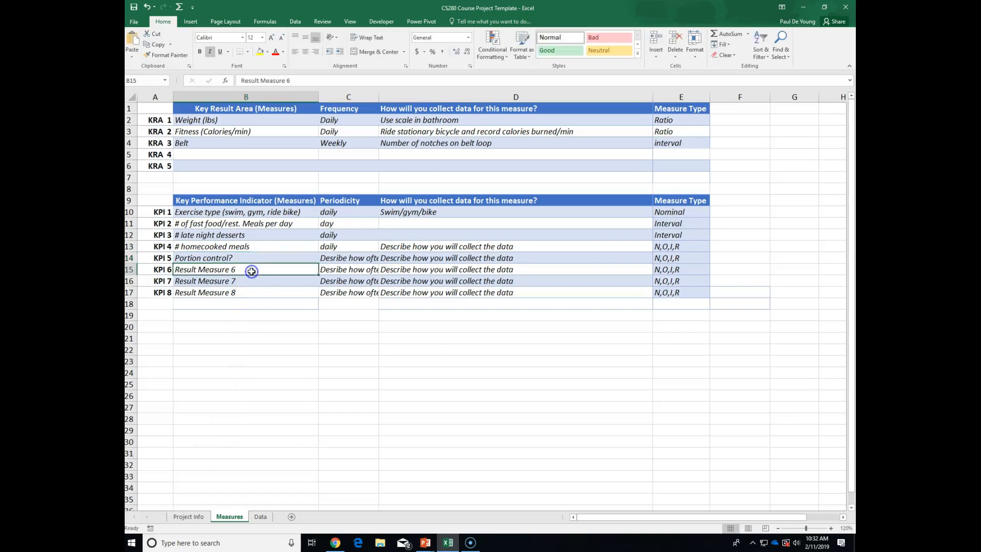
pyautogui.write('Caloiries burned / day')
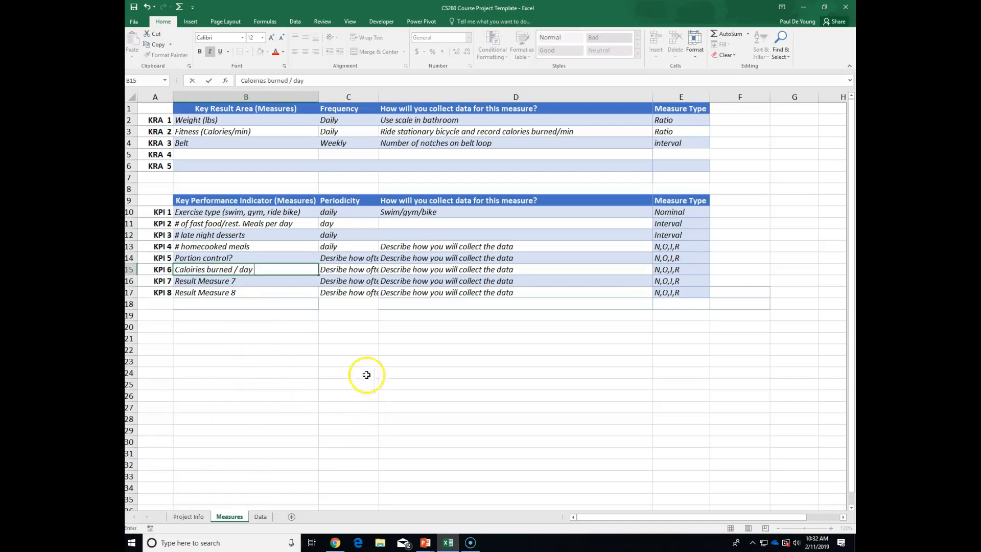
pyautogui.click(244, 281)
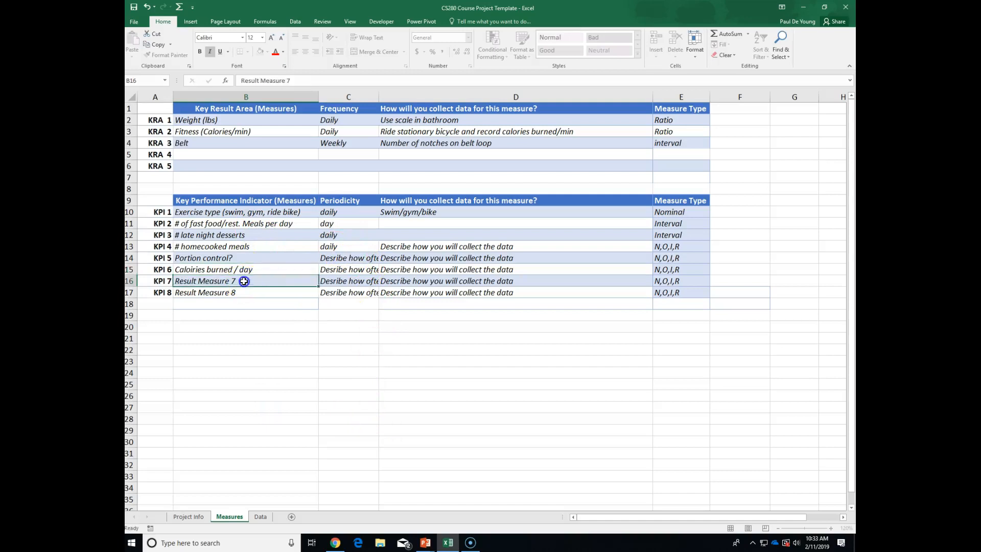
pyautogui.click(247, 270)
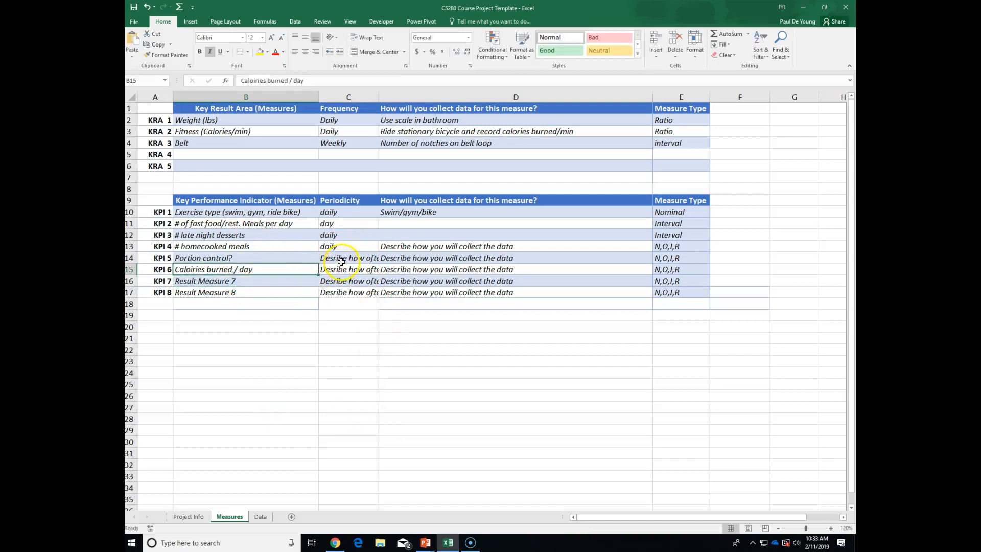
# Fill KPI 4's daily frequency down to KPIs 5 and 6.
pyautogui.moveTo(337, 258); pyautogui.dragTo(342, 280)
pyautogui.click(328, 244)
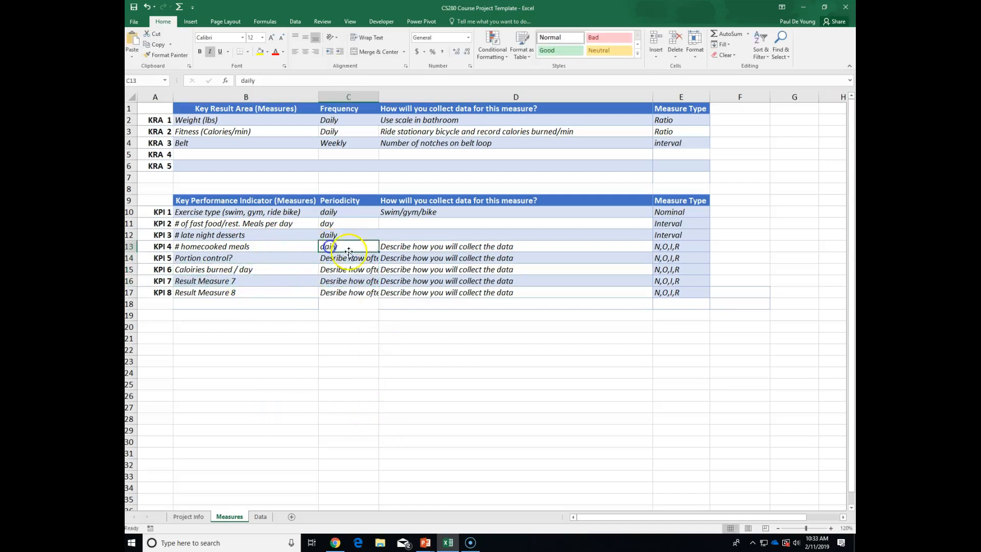
pyautogui.moveTo(379, 251); pyautogui.dragTo(378, 273)
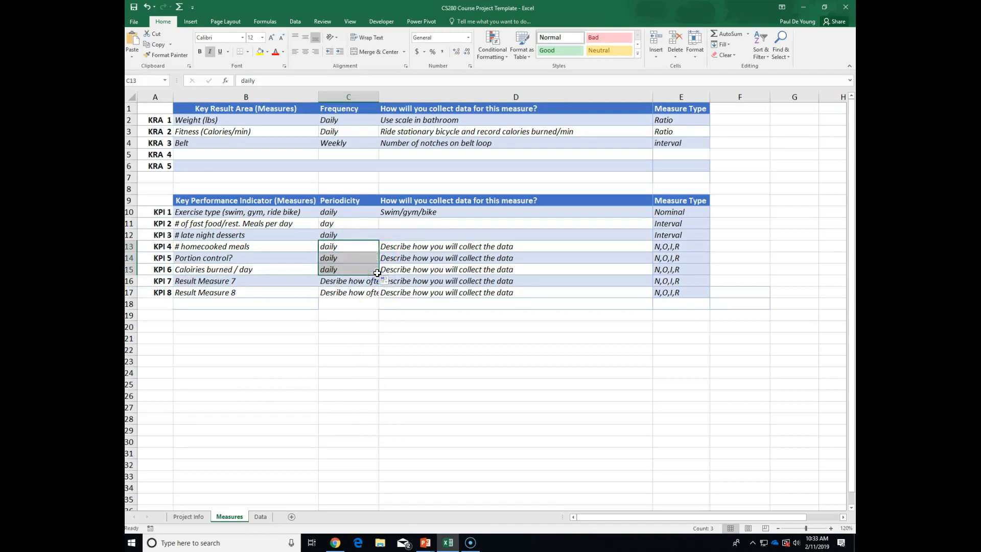
pyautogui.click(226, 284)
# Clear the unused KPI 7–8 rows and the KPI 4–6 placeholder collection descriptions.
pyautogui.moveTo(225, 284); pyautogui.dragTo(659, 289)
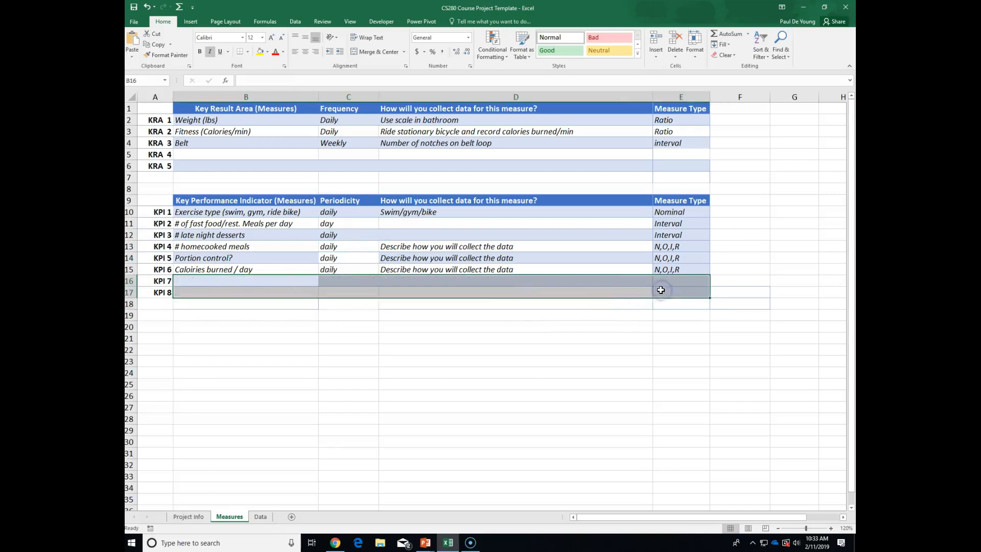
pyautogui.press('Delete')
pyautogui.click(541, 337)
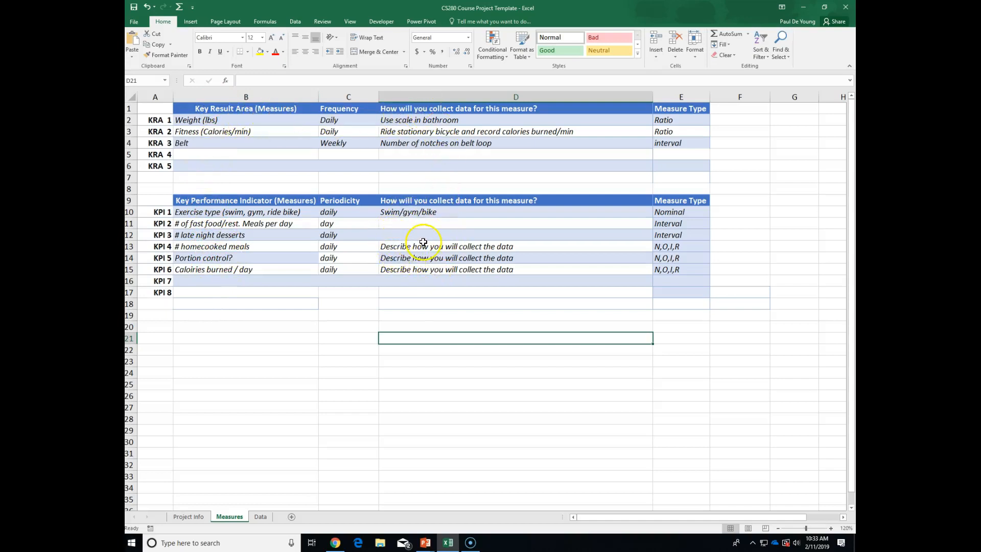
pyautogui.moveTo(421, 247); pyautogui.dragTo(423, 268)
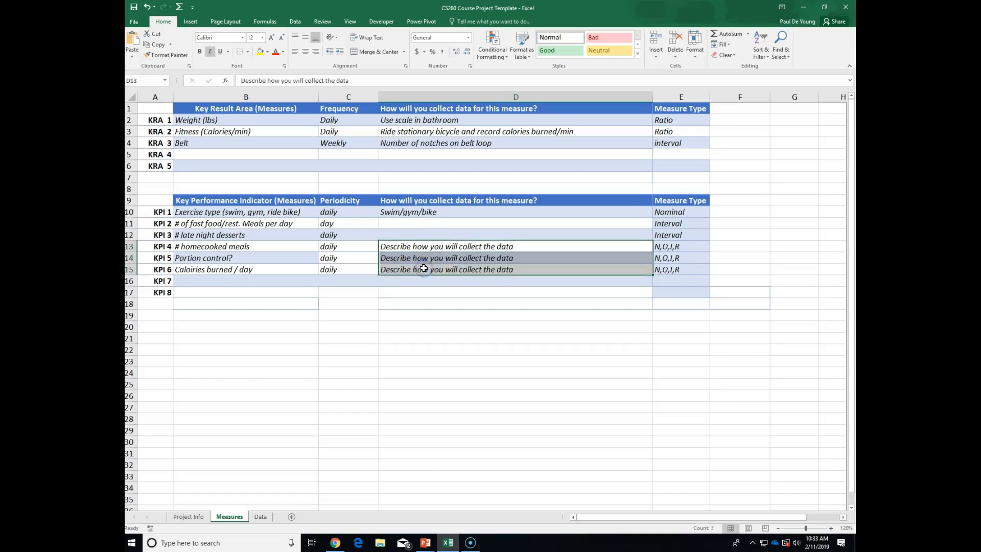
pyautogui.press('Delete')
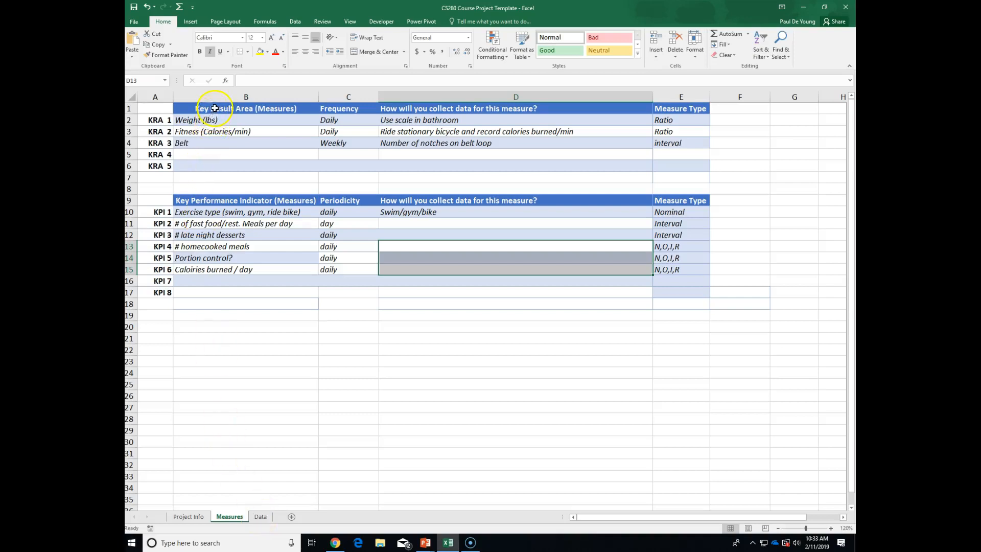
pyautogui.moveTo(215, 108); pyautogui.dragTo(220, 143)
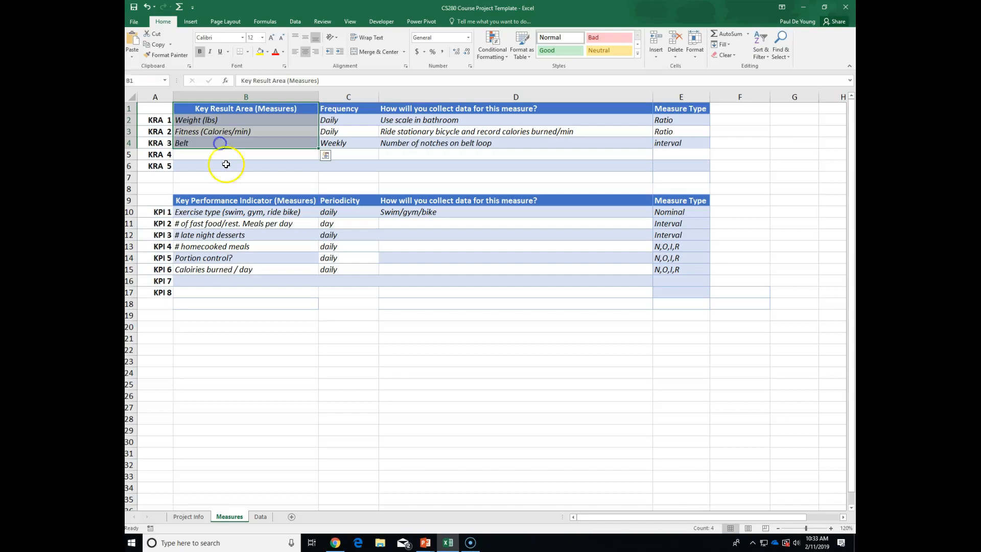
# Copy the KRA header and entries, try a plain paste into B1 on Data, and undo it.
pyautogui.click(159, 45)
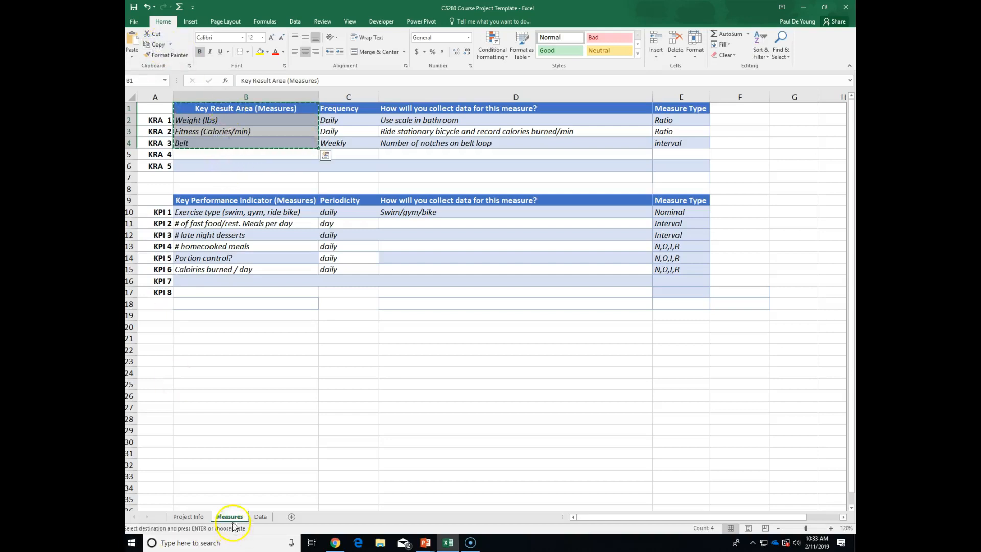
pyautogui.click(260, 516)
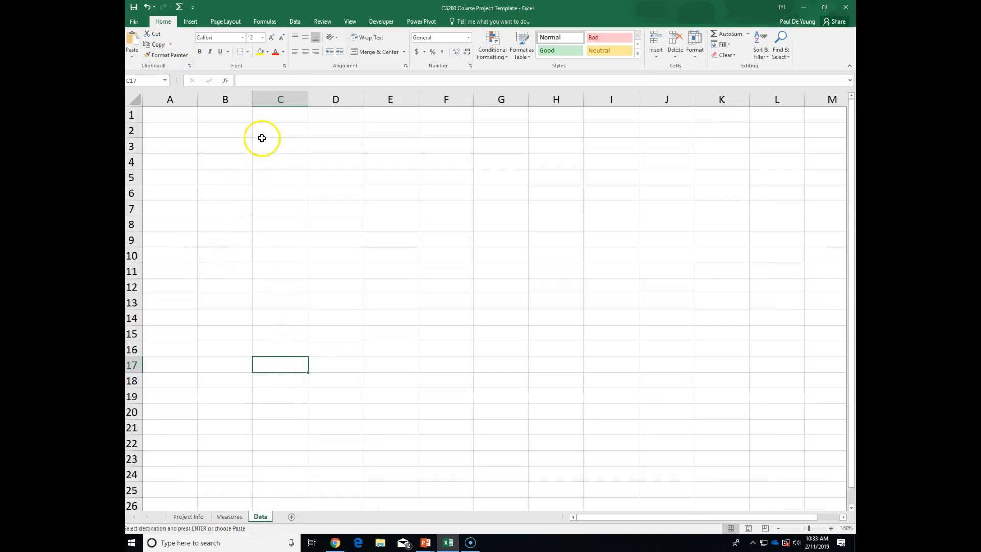
pyautogui.click(230, 115)
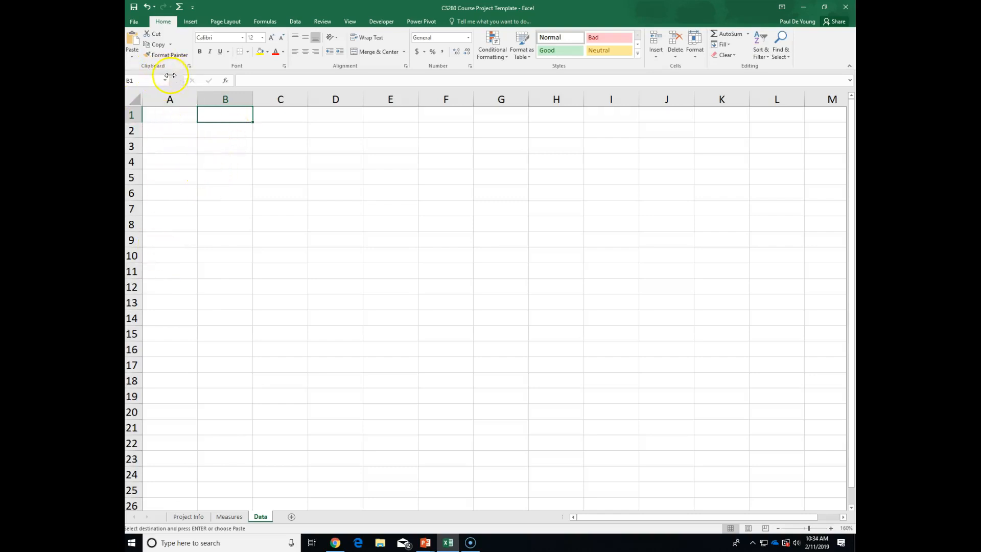
pyautogui.click(135, 63)
pyautogui.click(134, 61)
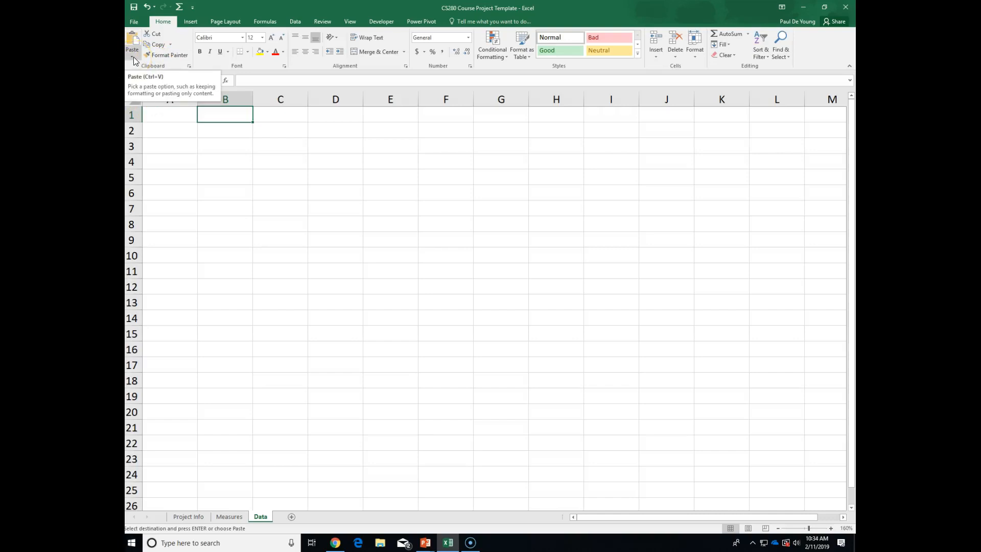
pyautogui.click(209, 117)
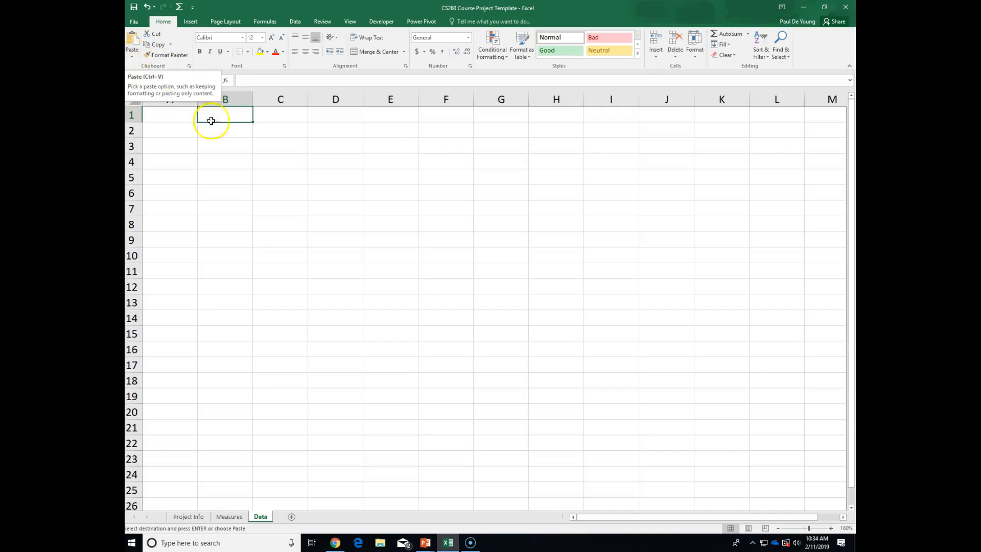
pyautogui.click(133, 34)
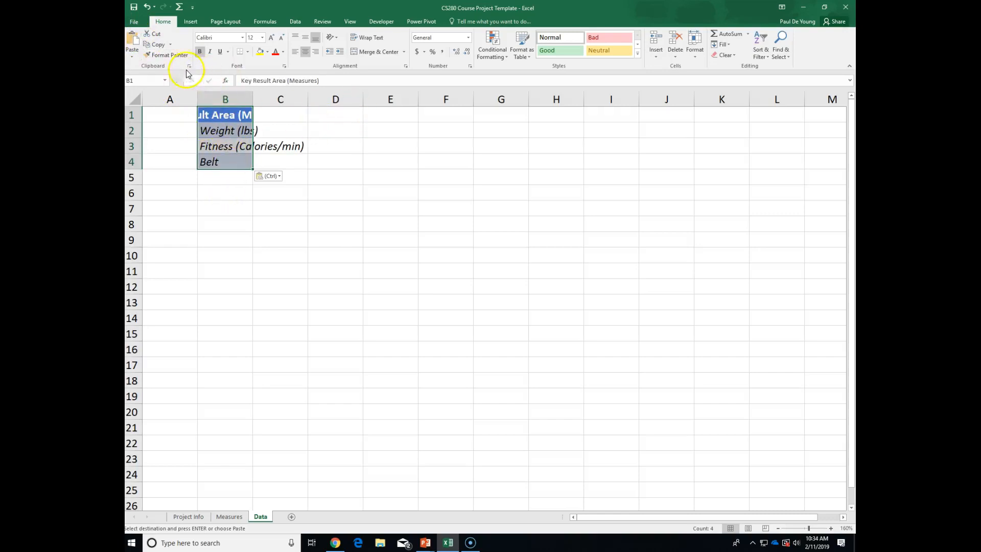
pyautogui.click(147, 7)
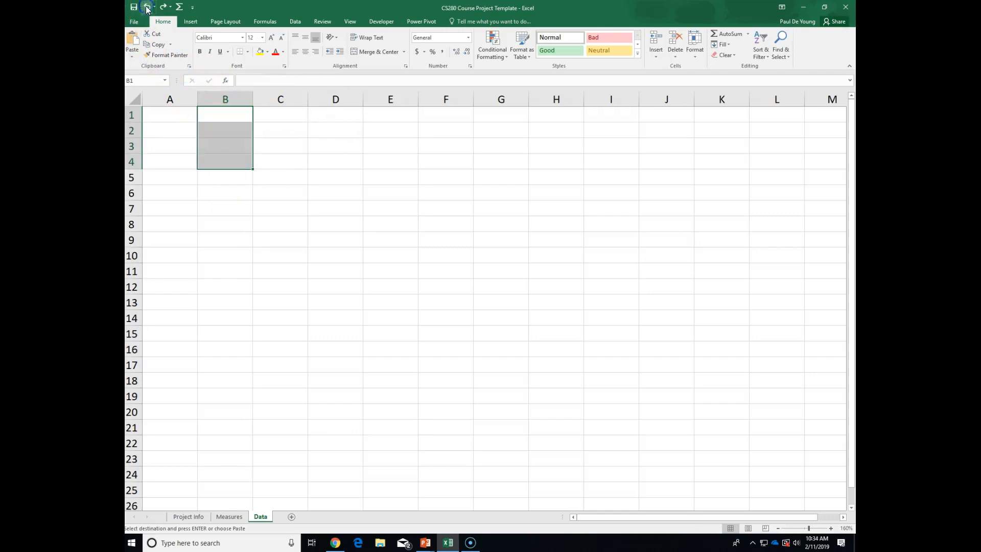
# Paste the copied KRA cells transposed across row 1 starting at B1.
pyautogui.click(131, 58)
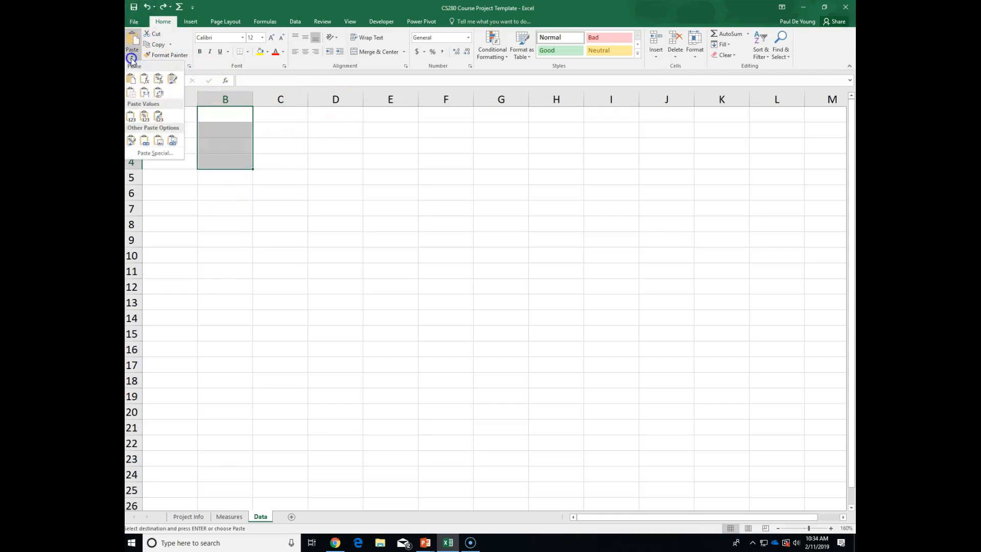
pyautogui.click(158, 94)
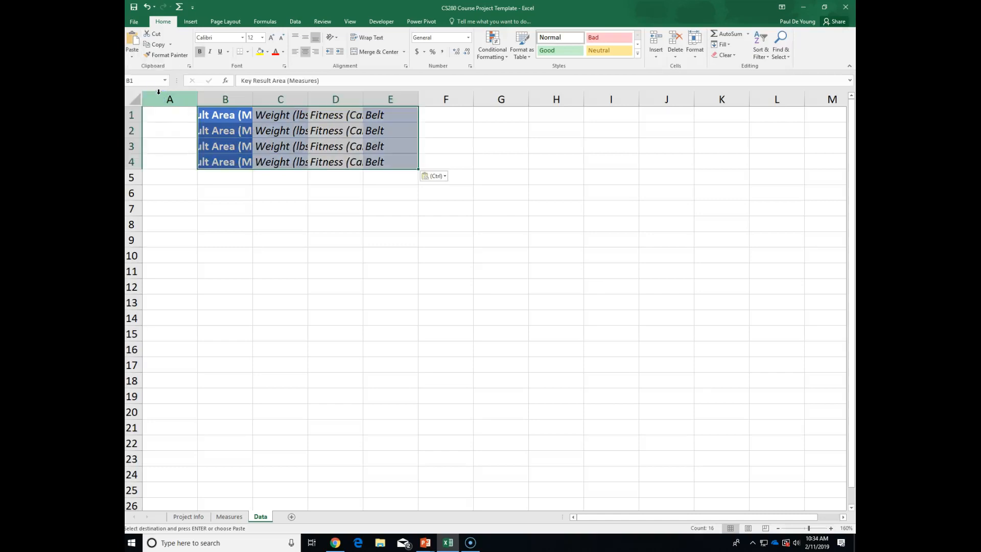
pyautogui.click(147, 7)
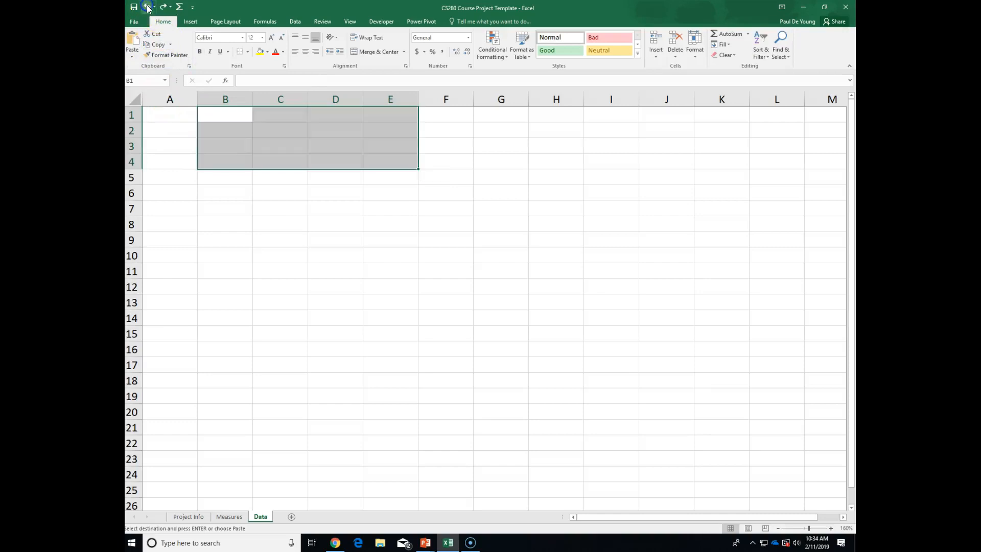
pyautogui.click(232, 519)
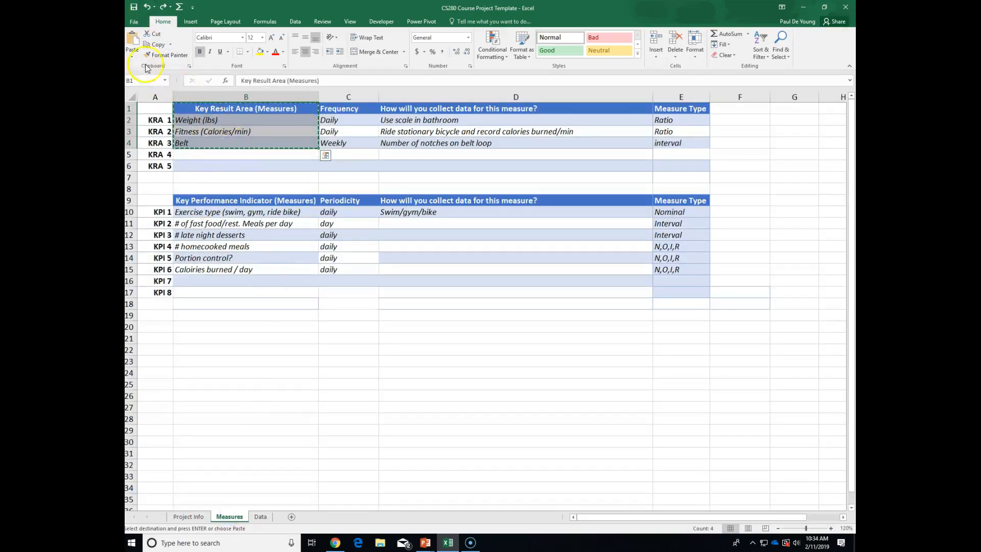
pyautogui.click(260, 517)
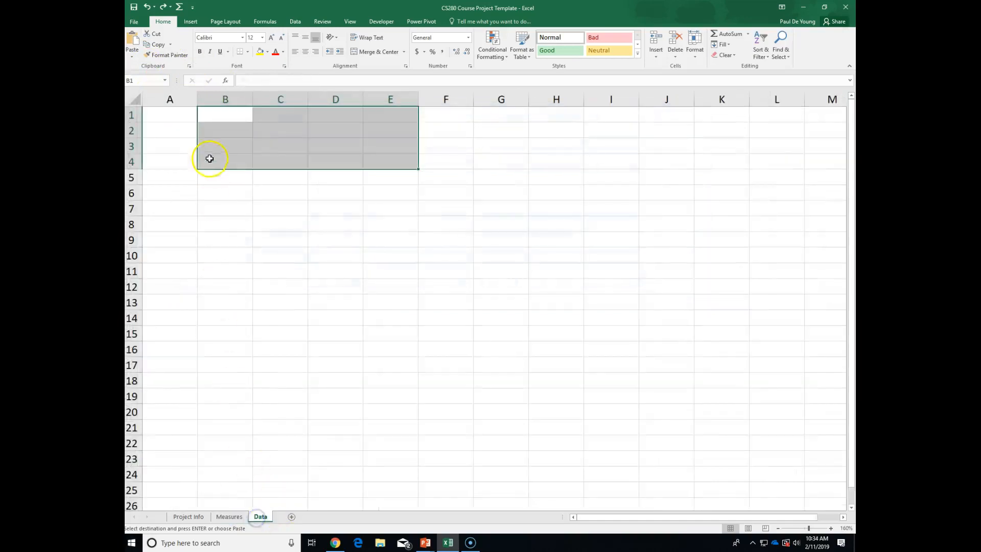
pyautogui.click(221, 114)
pyautogui.click(132, 54)
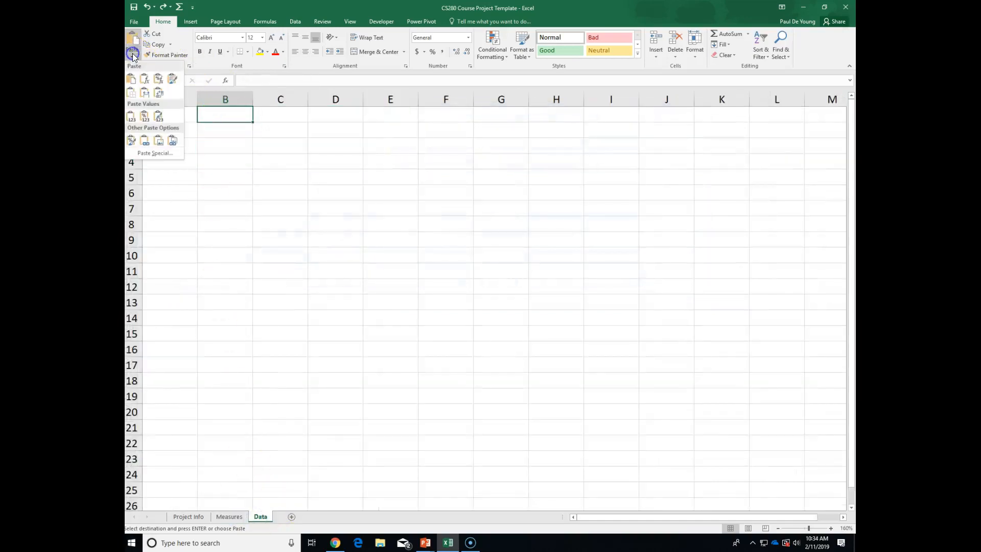
pyautogui.click(158, 92)
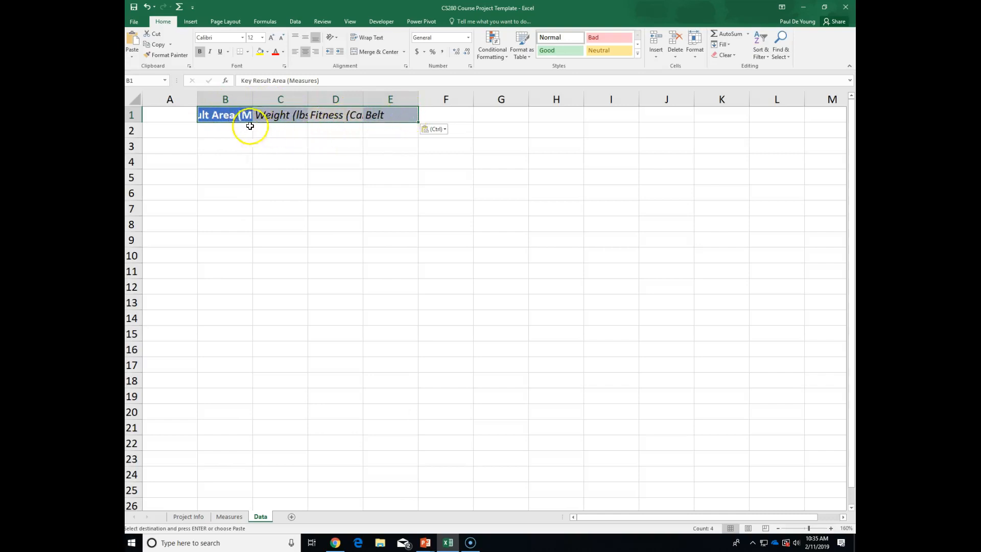
# Rotate the B1:E1 header text to 90 degrees through Format Cells > Alignment.
pyautogui.rightClick(238, 115)
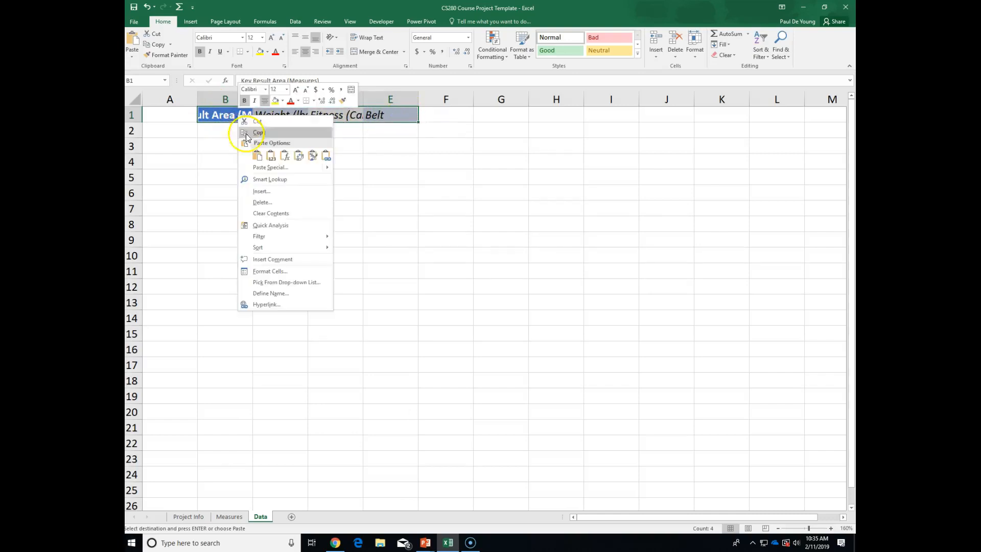
pyautogui.click(271, 271)
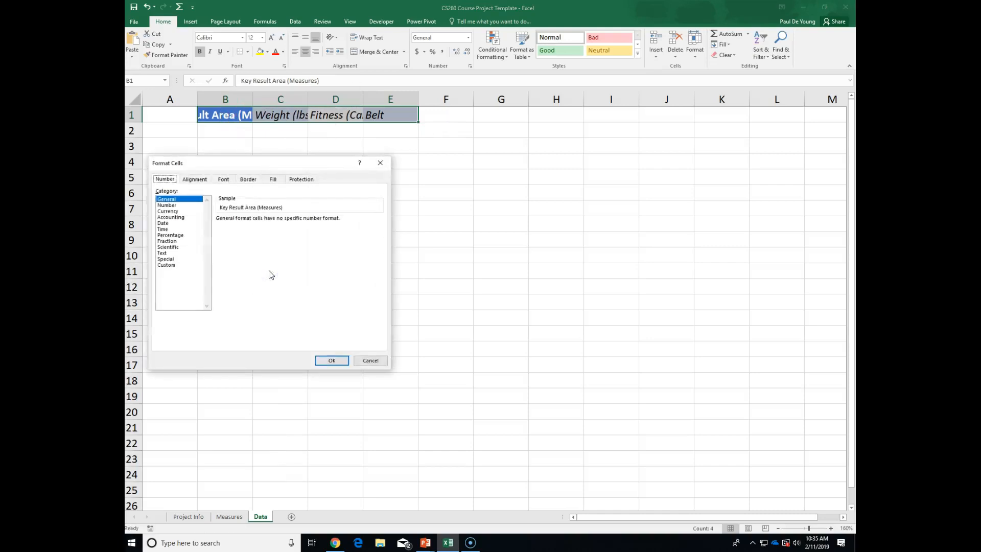
pyautogui.click(196, 179)
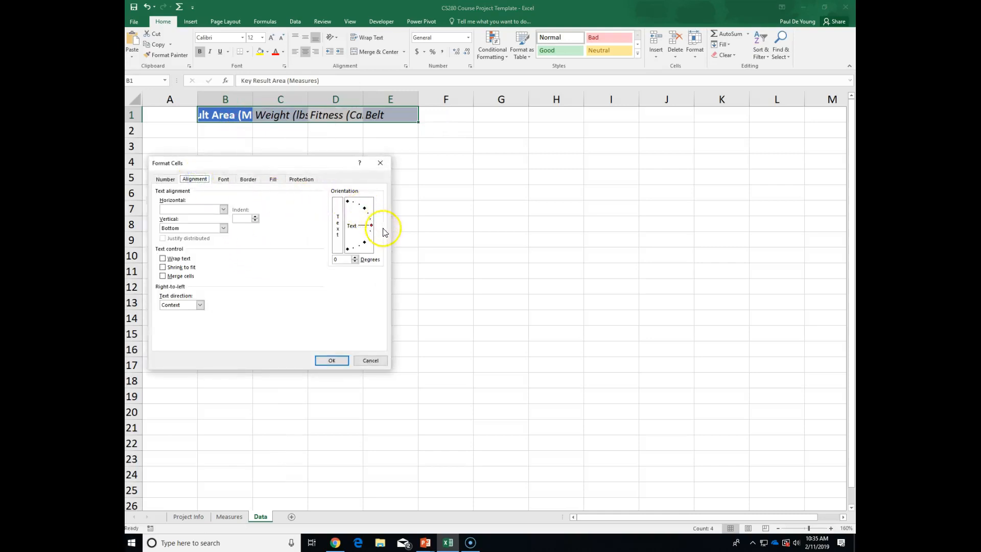
pyautogui.moveTo(372, 226); pyautogui.dragTo(347, 203)
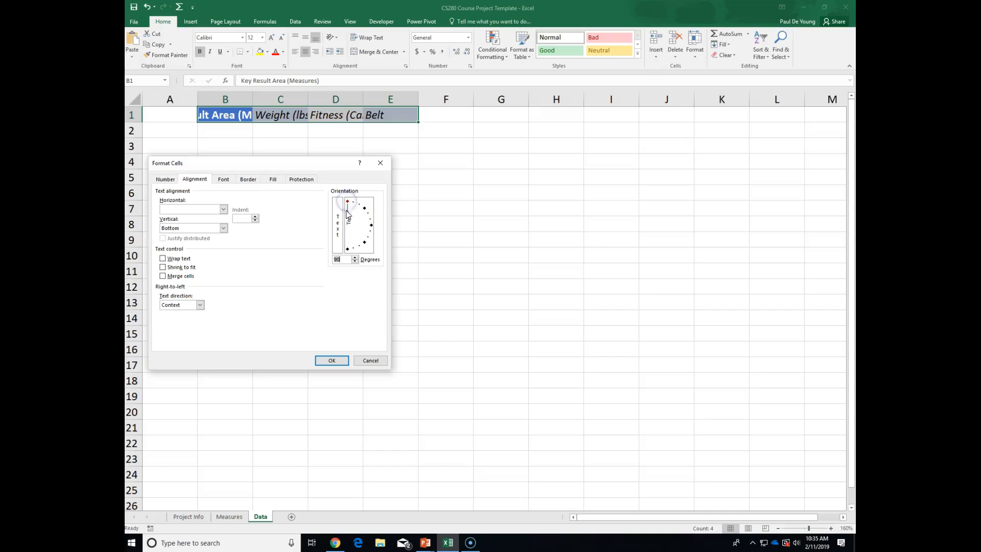
pyautogui.click(331, 360)
pyautogui.click(339, 357)
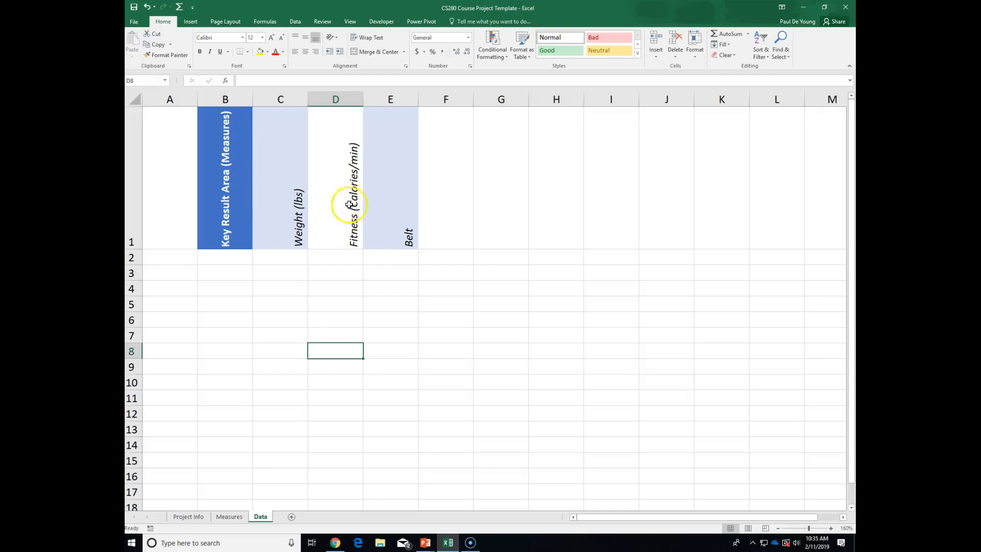
pyautogui.click(282, 171)
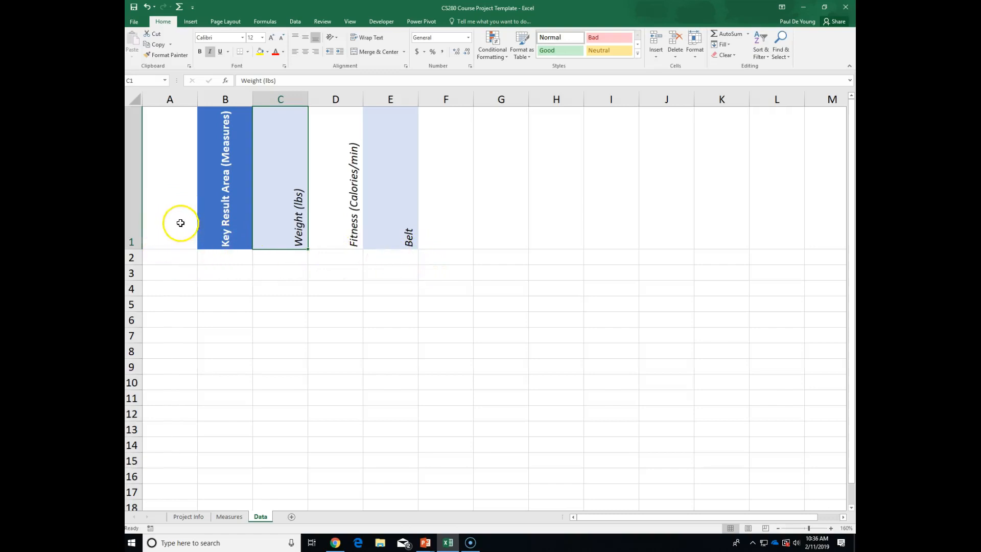
# Enter the header Date in A1 and the first date 2/2/2019 in A2.
pyautogui.click(168, 235)
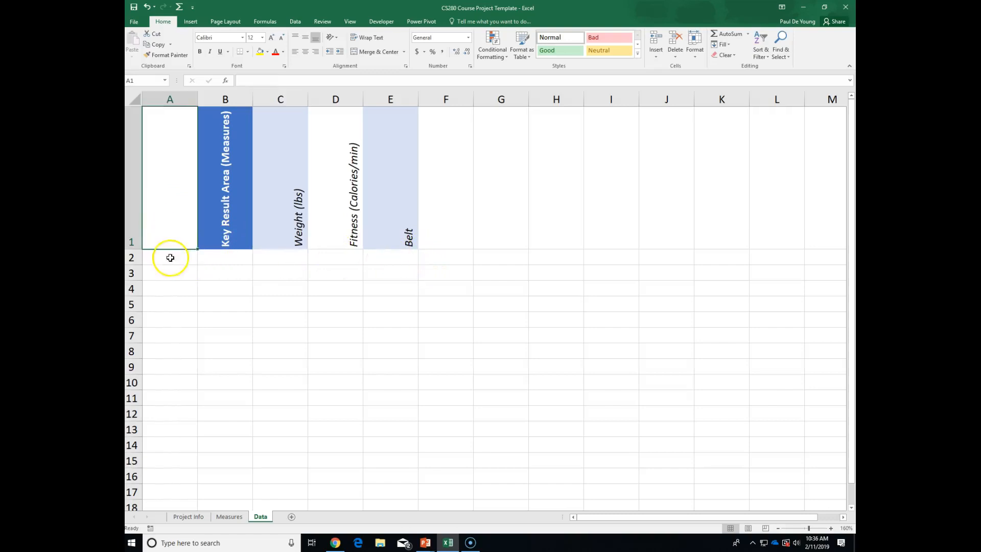
pyautogui.write('Da')
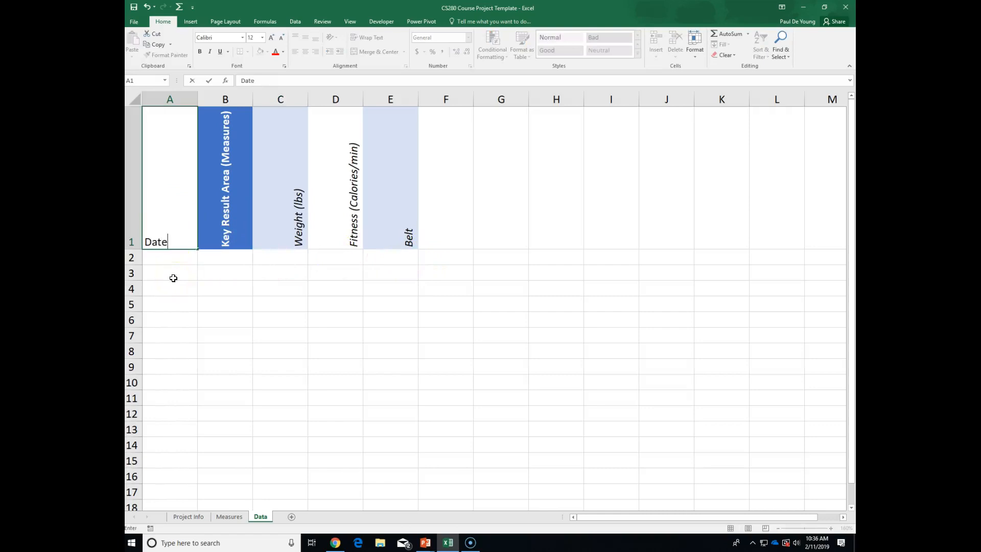
pyautogui.write('te')
pyautogui.press('Return')
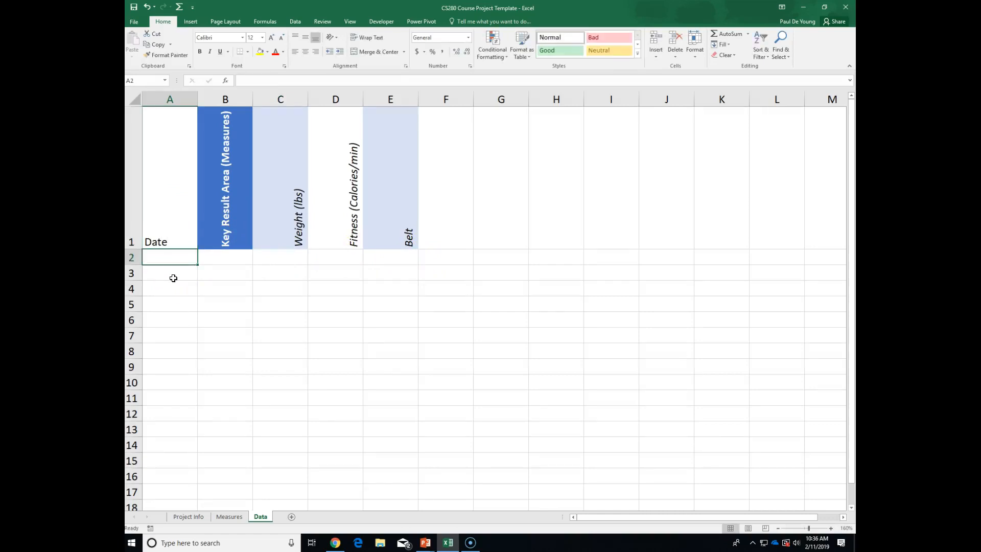
pyautogui.write('2/2/2019')
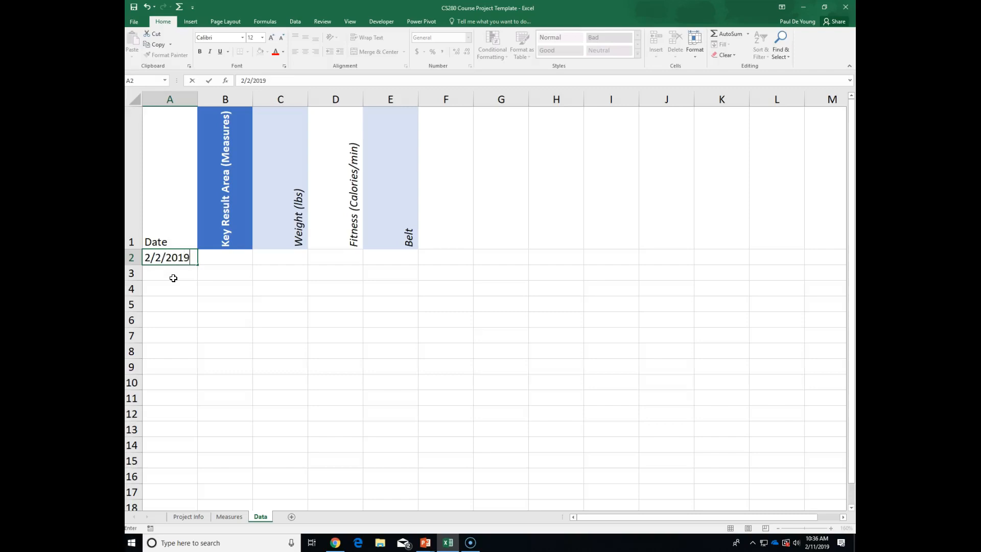
pyautogui.click(173, 278)
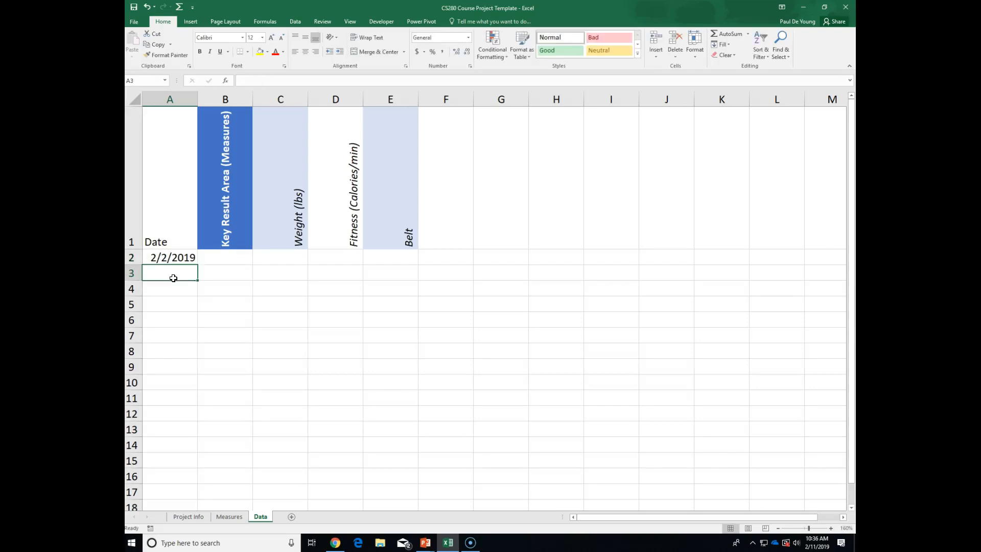
# Fill daily dates from A2 down to A89, ending at 4/30/2019.
pyautogui.click(177, 257)
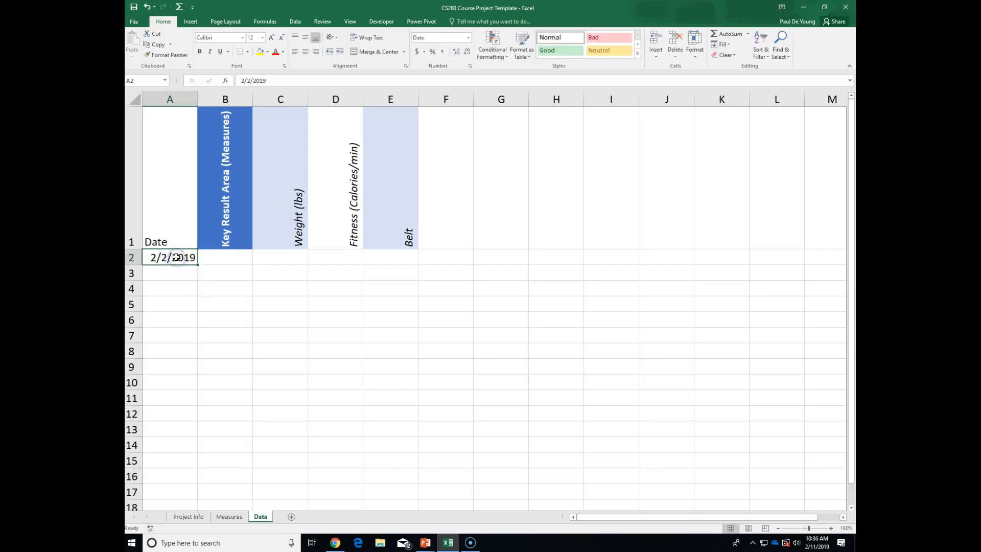
pyautogui.click(197, 264)
pyautogui.moveTo(197, 264); pyautogui.dragTo(192, 345)
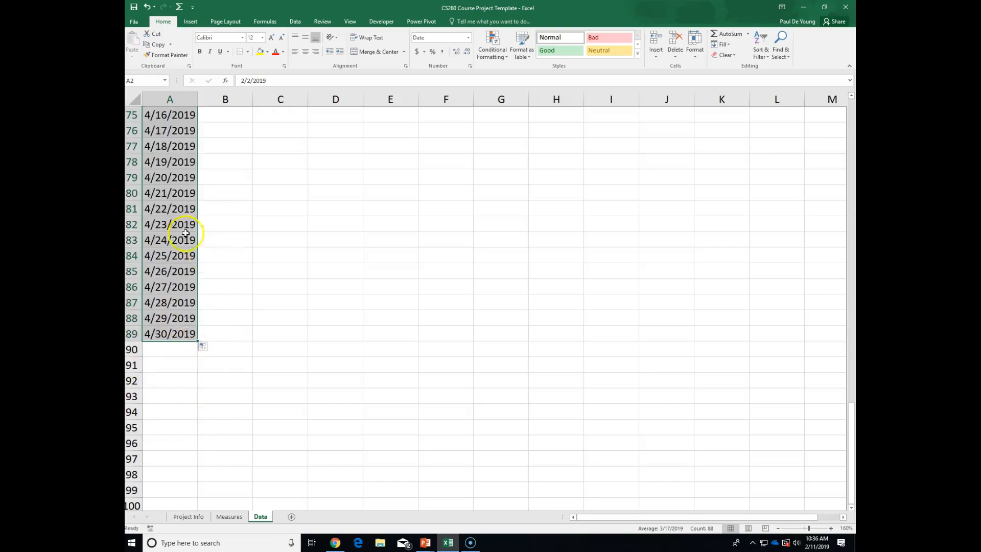
pyautogui.click(178, 329)
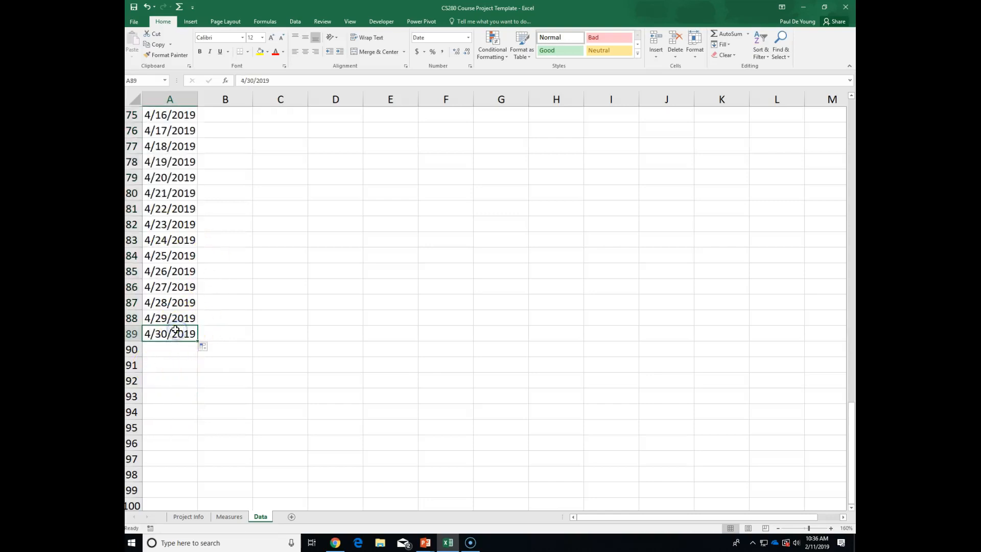
pyautogui.scroll(13, 176, 327)
pyautogui.scroll(12, 176, 325)
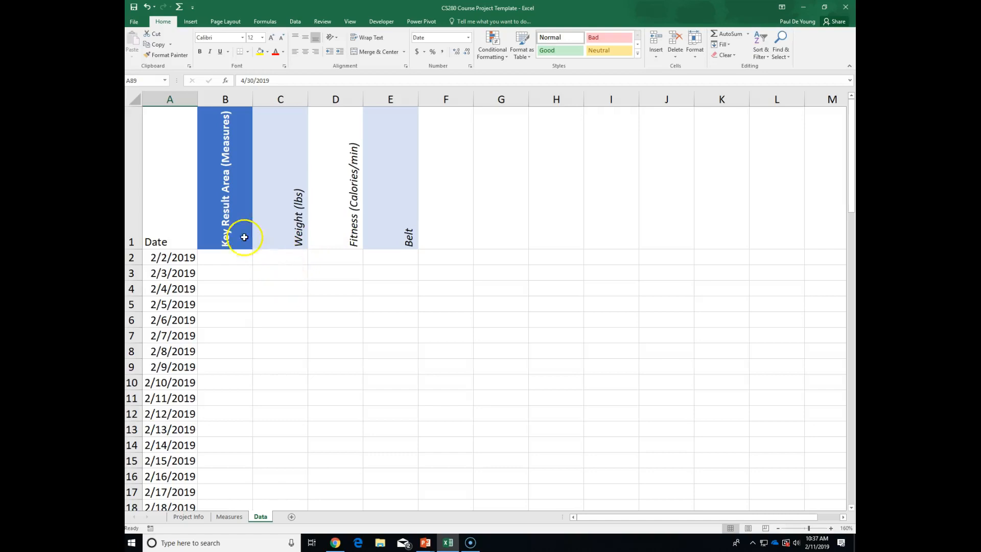
# Narrow column B to about 3.63 and centre the Weight, Fitness and Belt headers in C1:E1.
pyautogui.moveTo(251, 96); pyautogui.dragTo(221, 99)
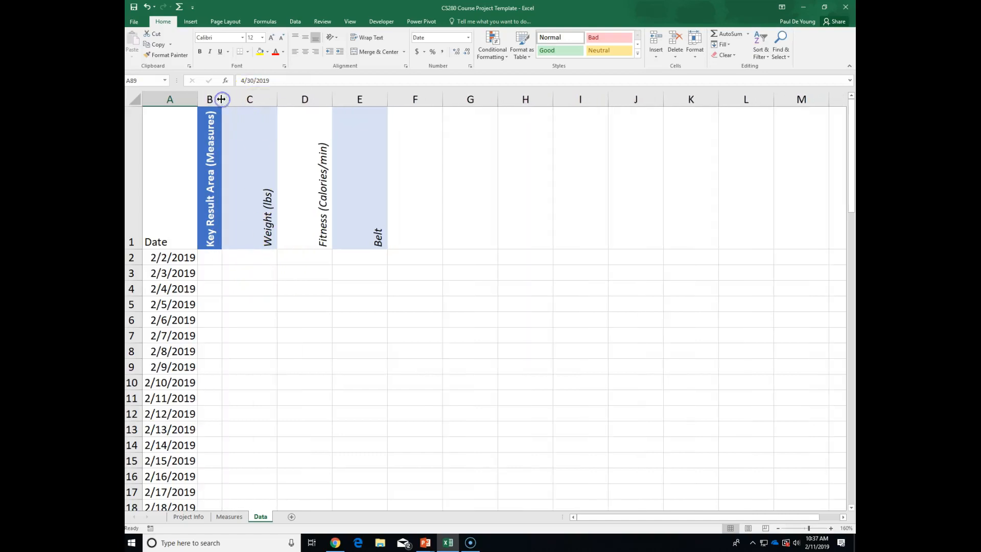
pyautogui.moveTo(255, 198); pyautogui.dragTo(346, 217)
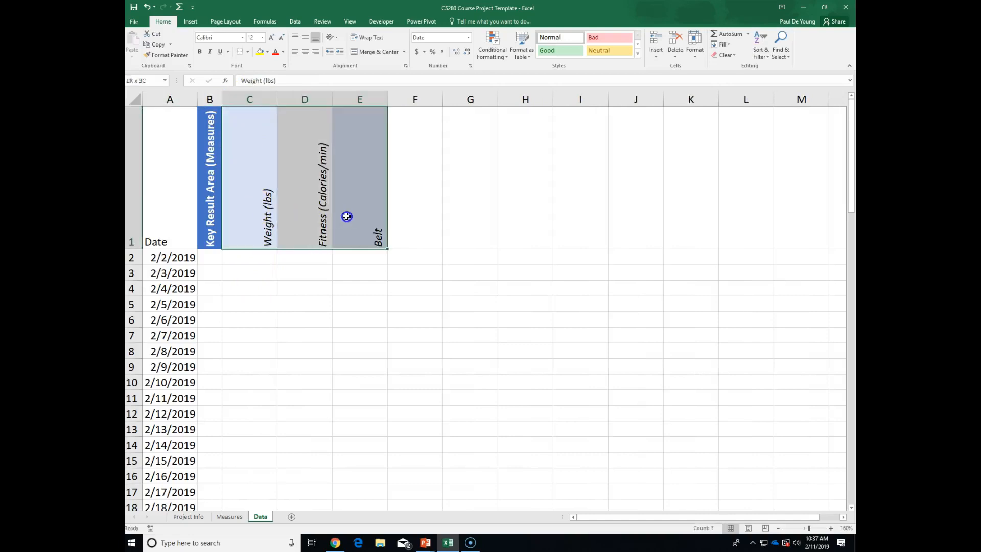
pyautogui.click(305, 50)
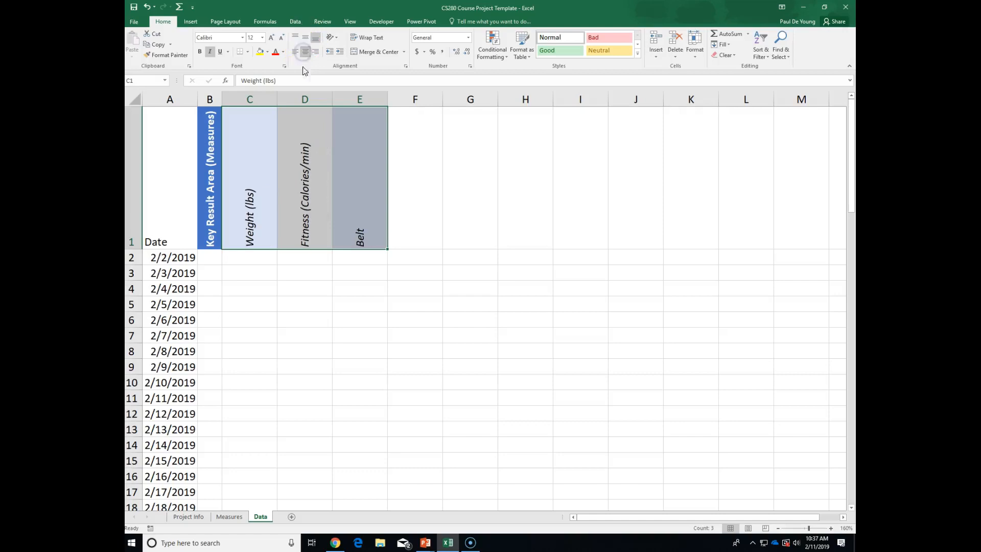
pyautogui.click(369, 190)
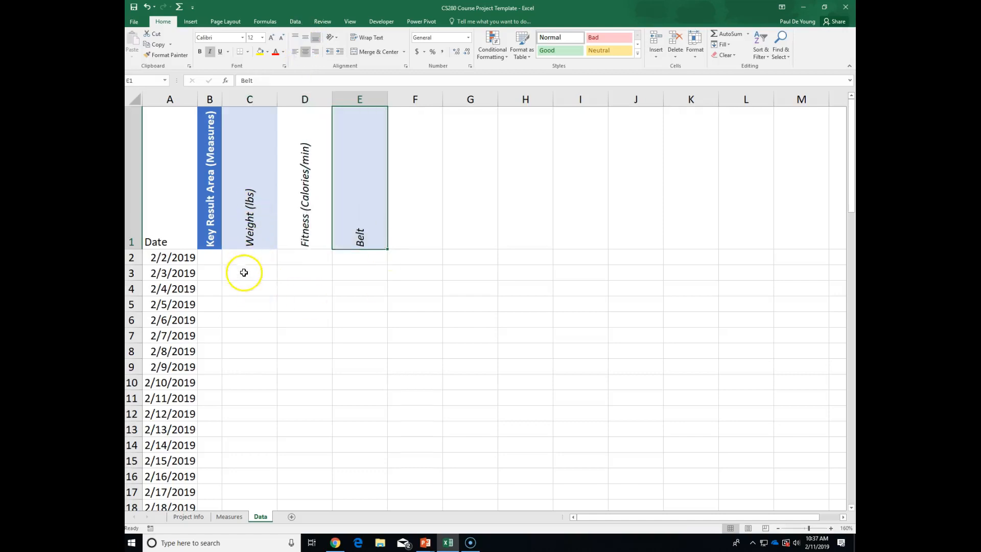
# Enter 227 as the first weight in C2, then select the rotated KRA headers.
pyautogui.click(256, 256)
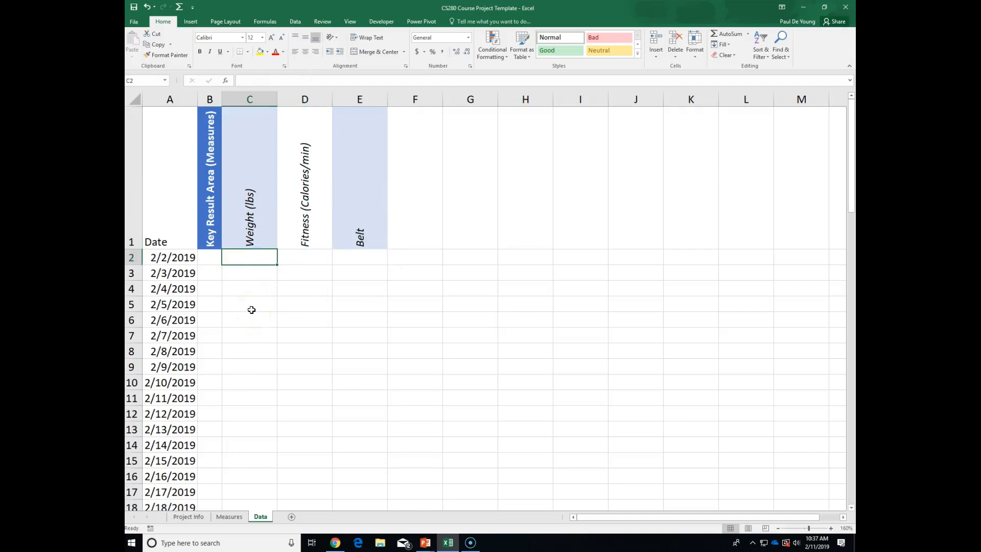
pyautogui.write('227')
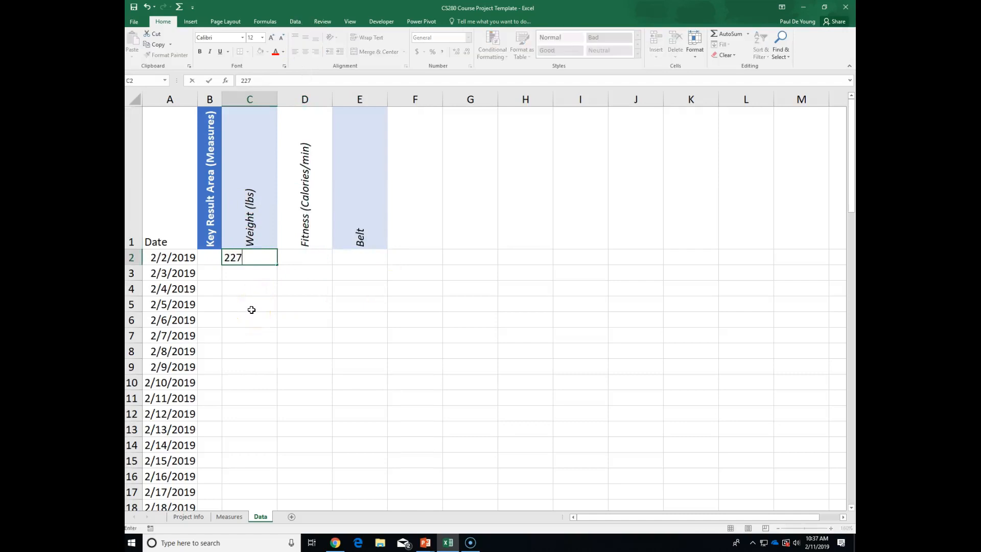
pyautogui.press('Return')
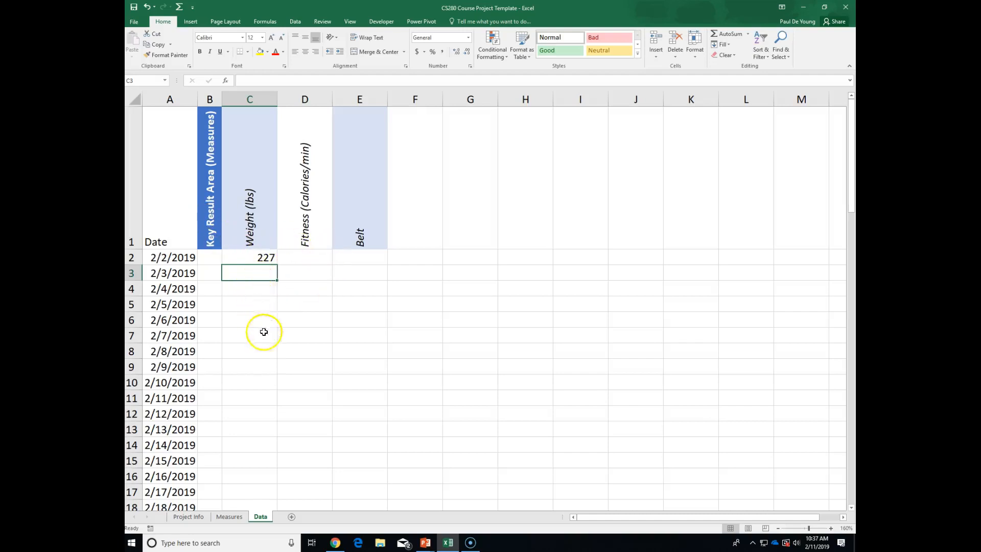
pyautogui.click(309, 256)
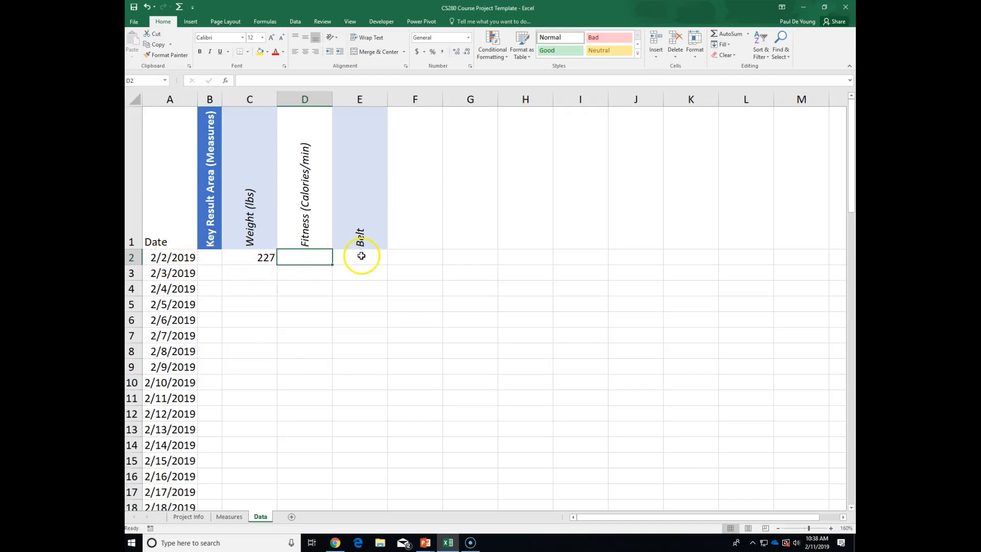
pyautogui.moveTo(203, 162); pyautogui.dragTo(350, 181)
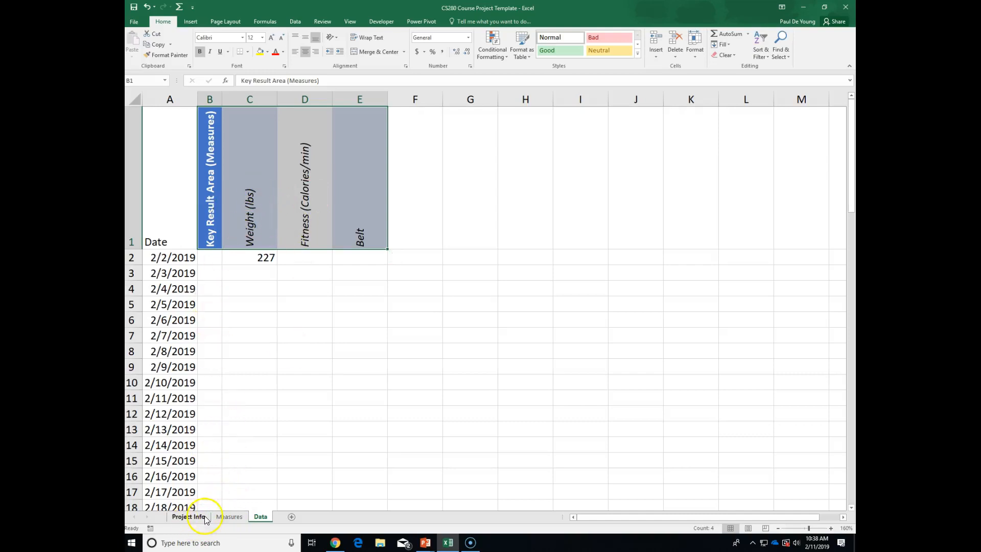
# Narrow column F of the Data sheet into a thin spacer column.
pyautogui.click(229, 517)
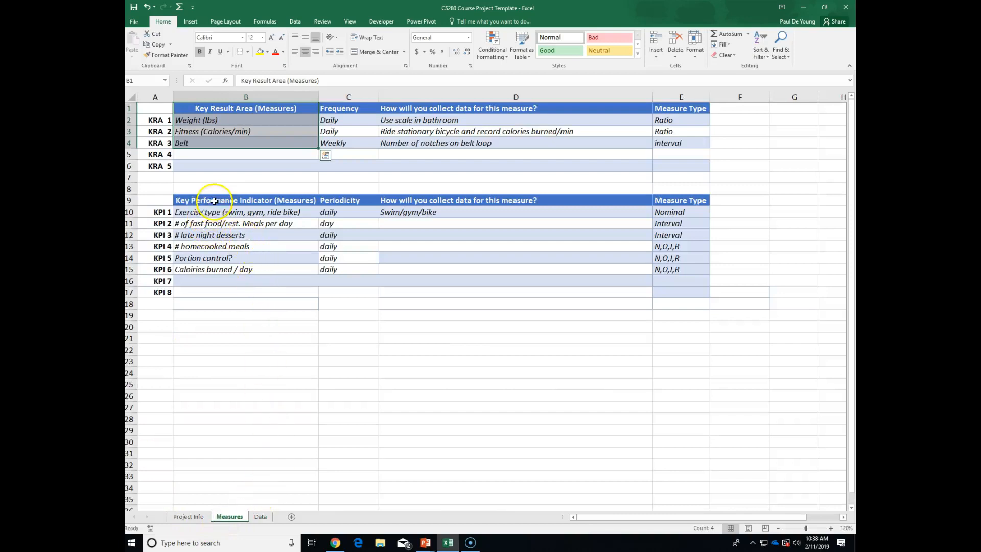
pyautogui.moveTo(215, 199); pyautogui.dragTo(219, 269)
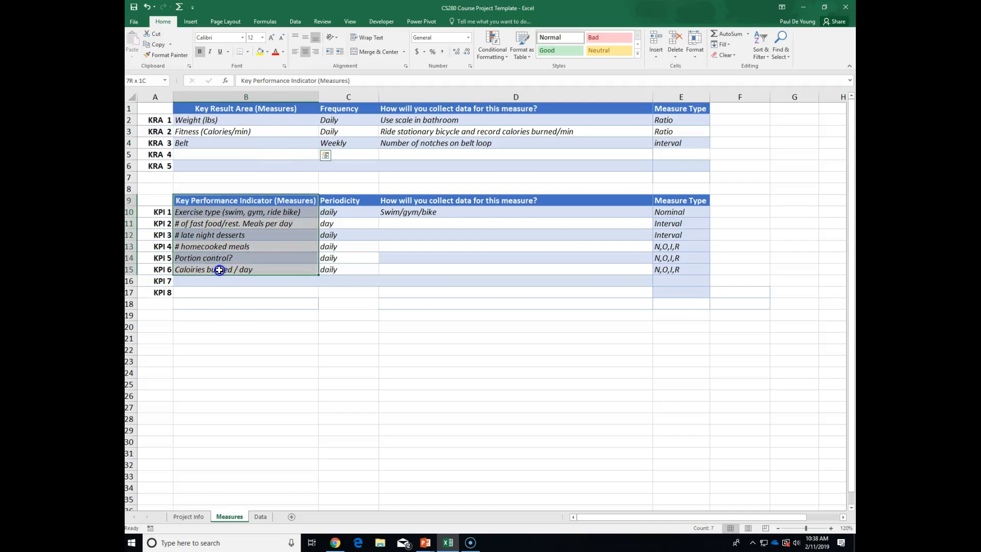
pyautogui.click(260, 517)
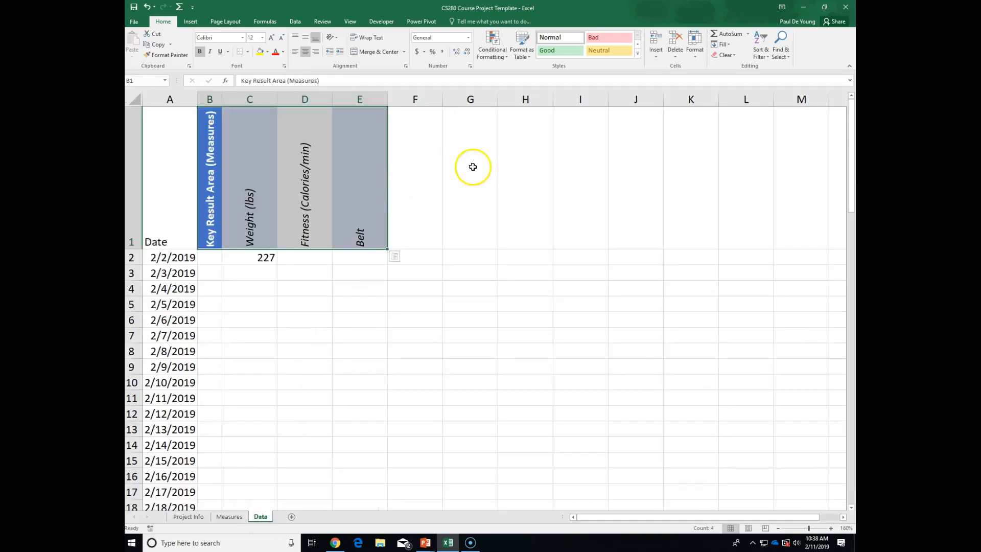
pyautogui.moveTo(443, 98); pyautogui.dragTo(411, 97)
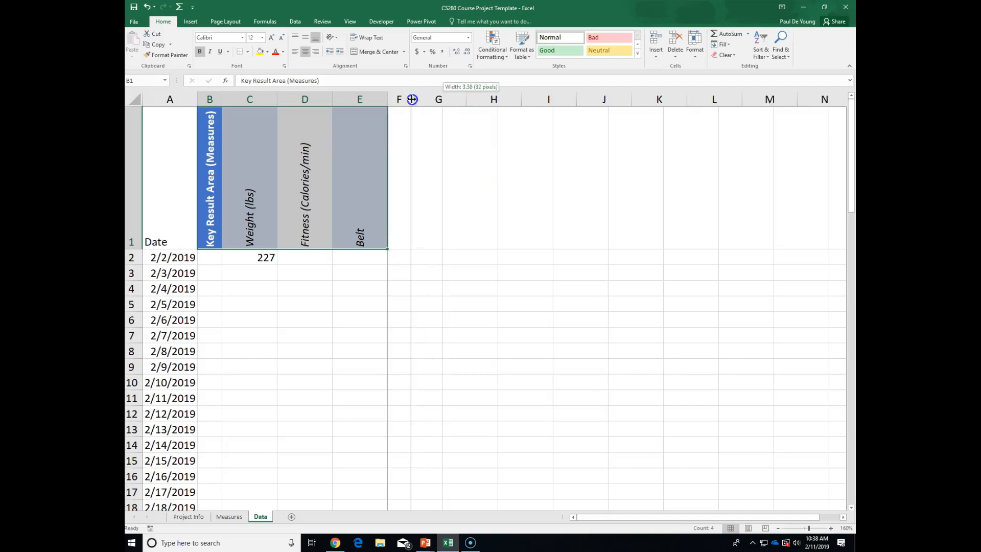
# Copy the KPI names from Measures B9:B15 and paste them transposed into Data G1:M1.
pyautogui.click(439, 148)
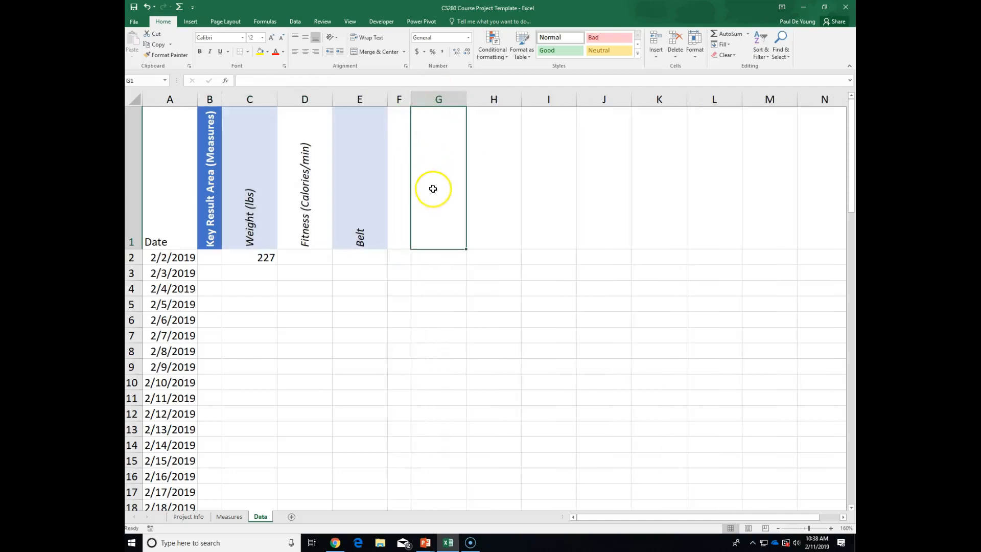
pyautogui.click(223, 520)
pyautogui.rightClick(243, 235)
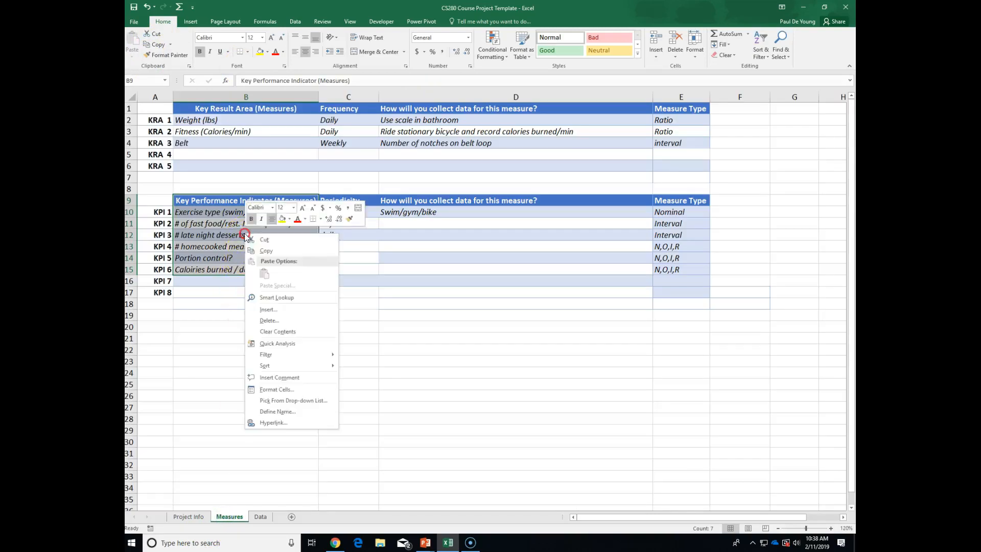
pyautogui.click(256, 252)
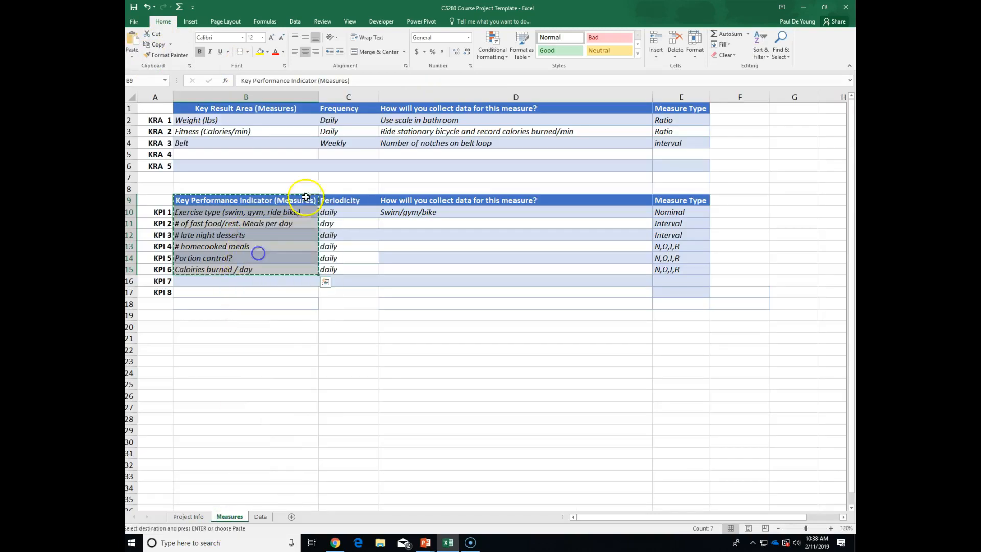
pyautogui.click(260, 517)
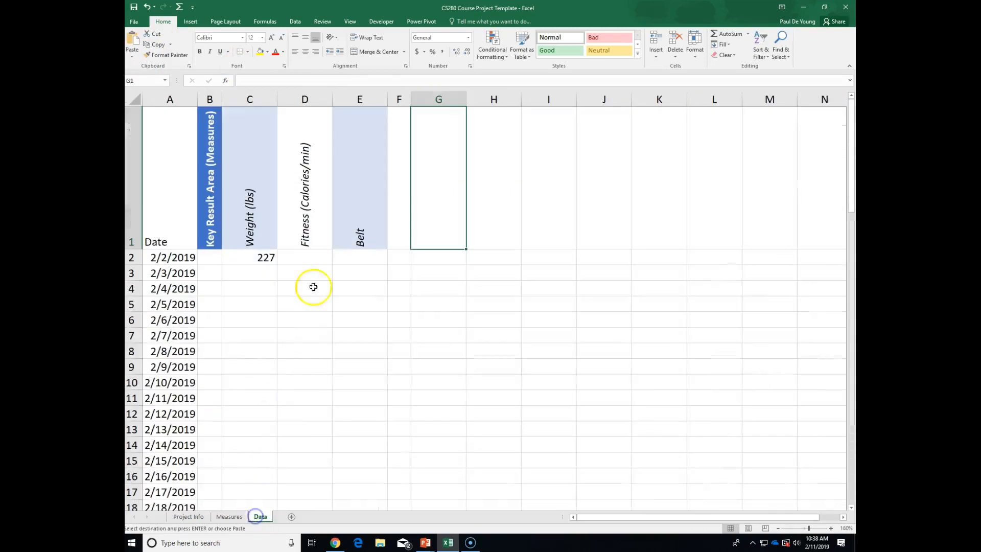
pyautogui.click(132, 55)
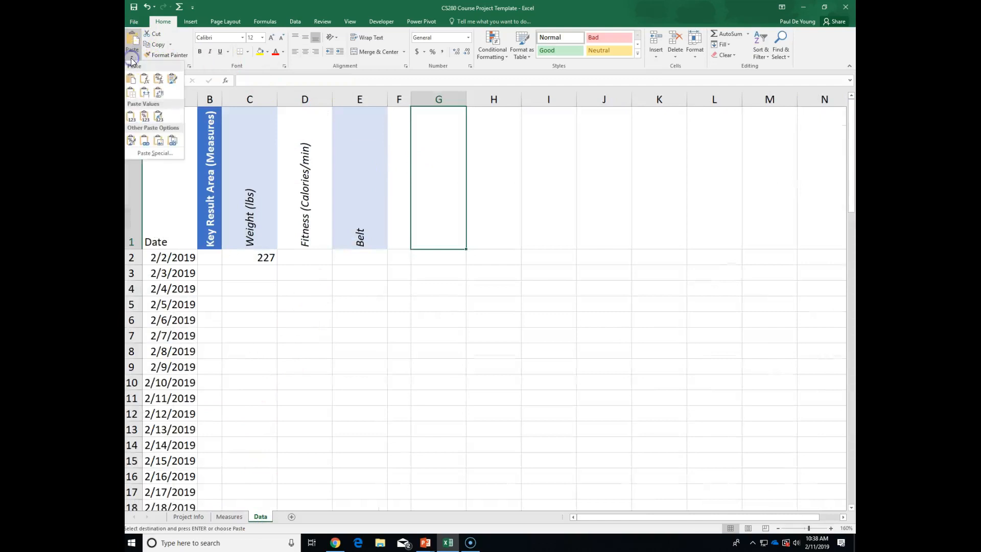
pyautogui.click(160, 97)
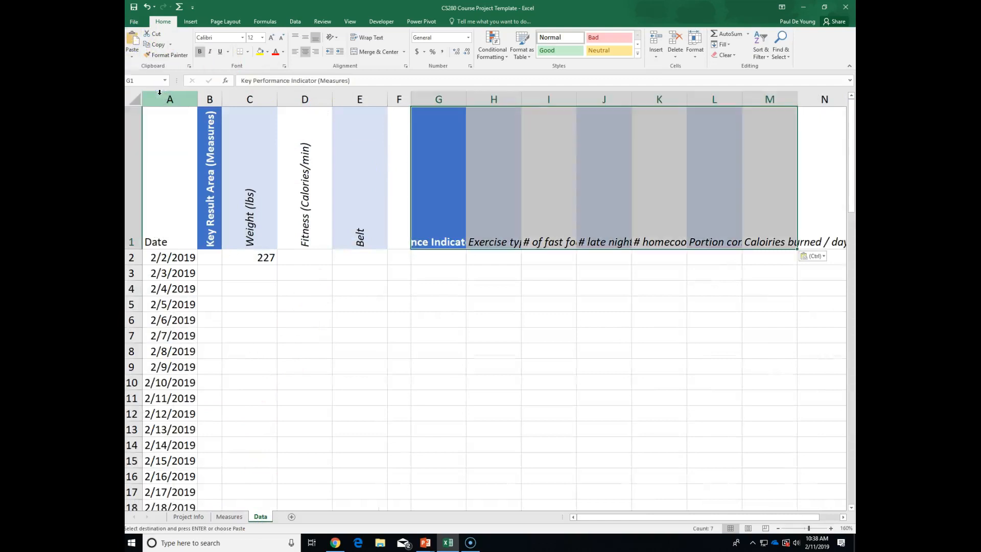
# Rotate the pasted KPI headers in G1:M1 to 90 degrees through Format Cells.
pyautogui.rightClick(431, 151)
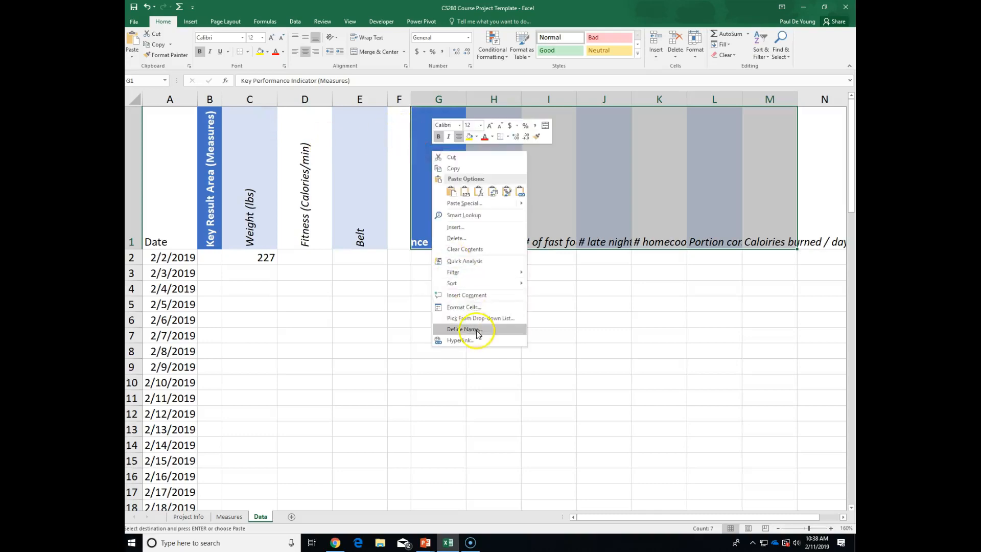
pyautogui.click(471, 312)
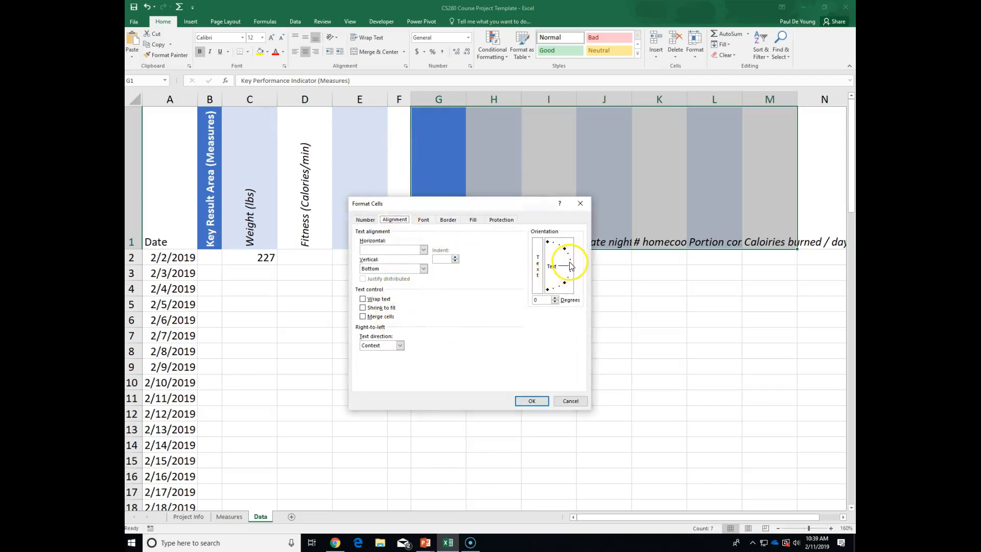
pyautogui.moveTo(571, 268); pyautogui.dragTo(548, 247)
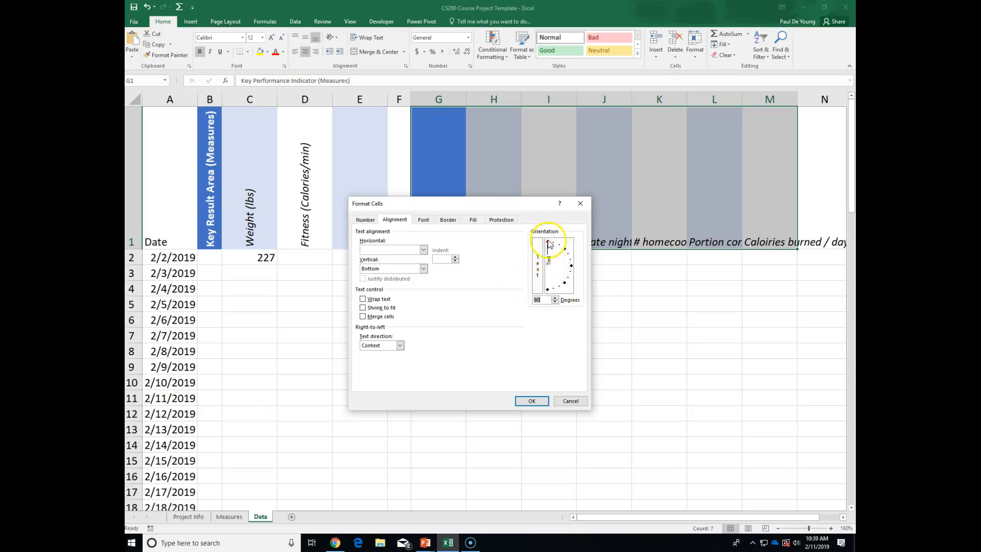
pyautogui.click(534, 401)
pyautogui.click(446, 243)
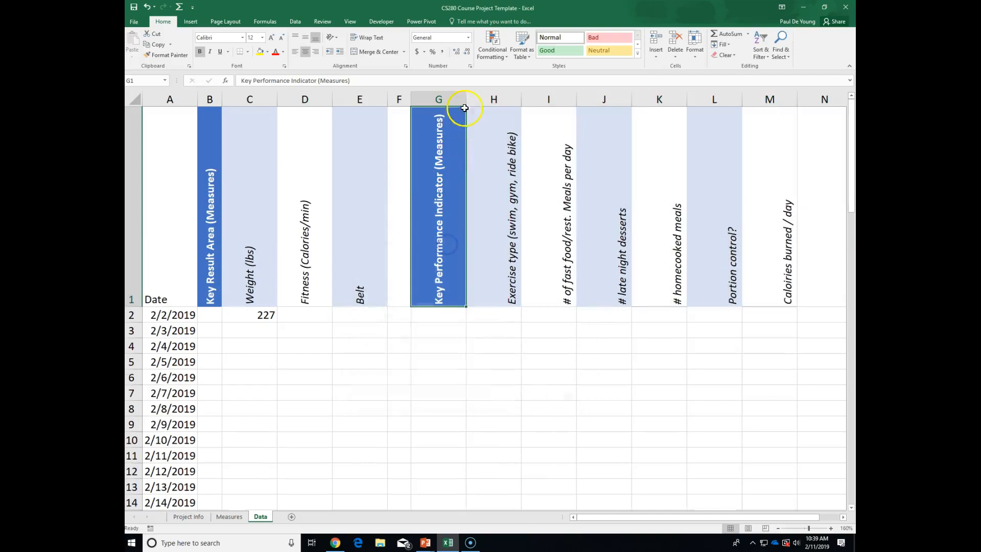
# Narrow column G and enter Gym and 1 in H2 and I2.
pyautogui.moveTo(467, 92); pyautogui.dragTo(447, 95)
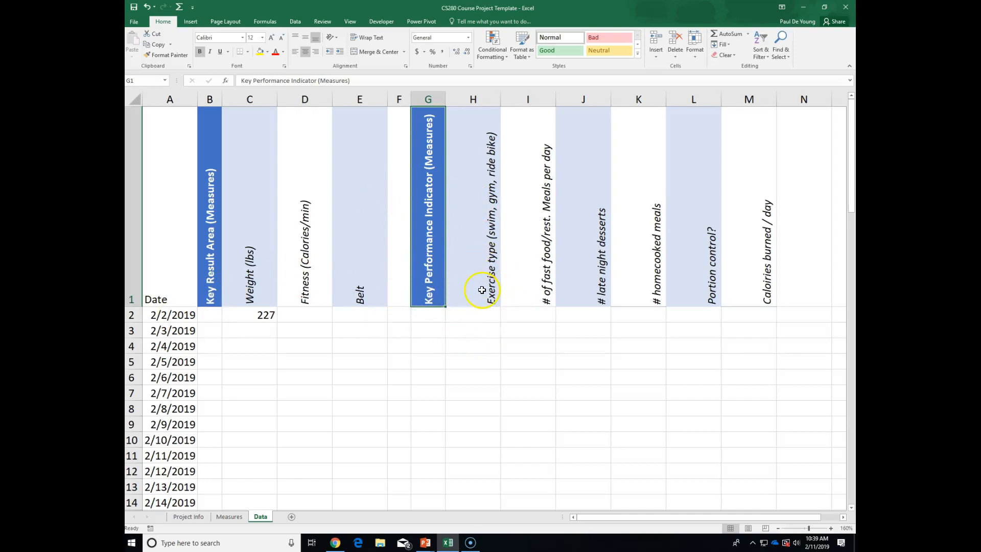
pyautogui.click(477, 318)
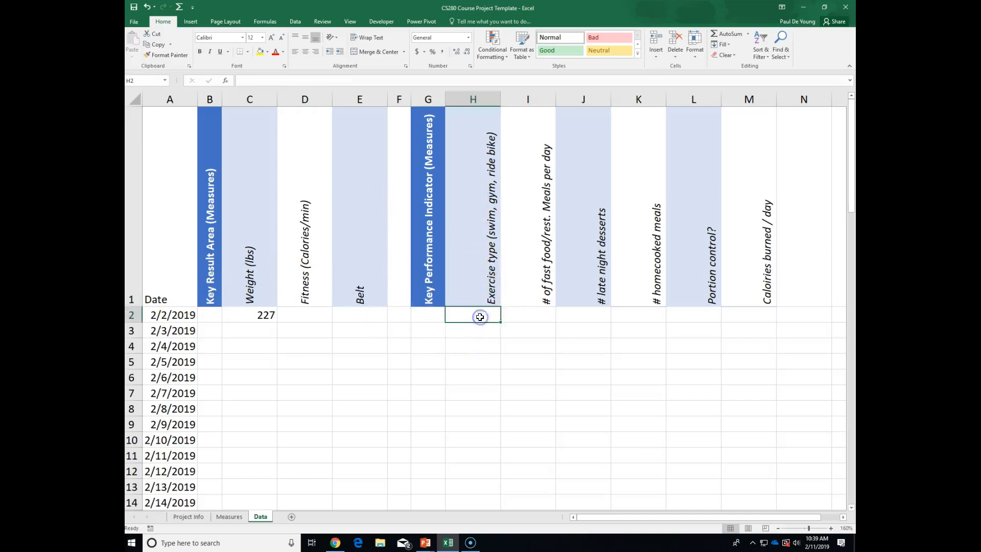
pyautogui.write('Gym')
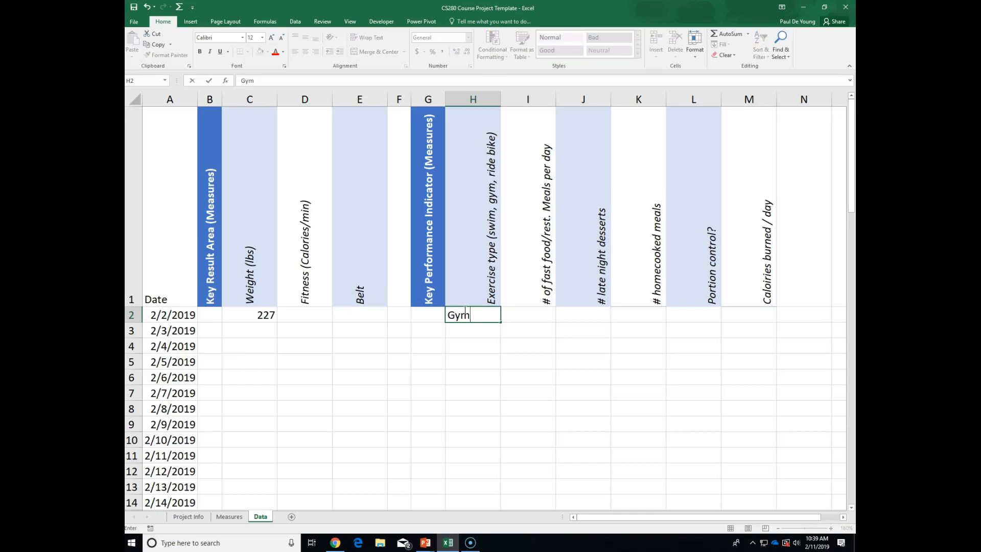
pyautogui.press('Tab')
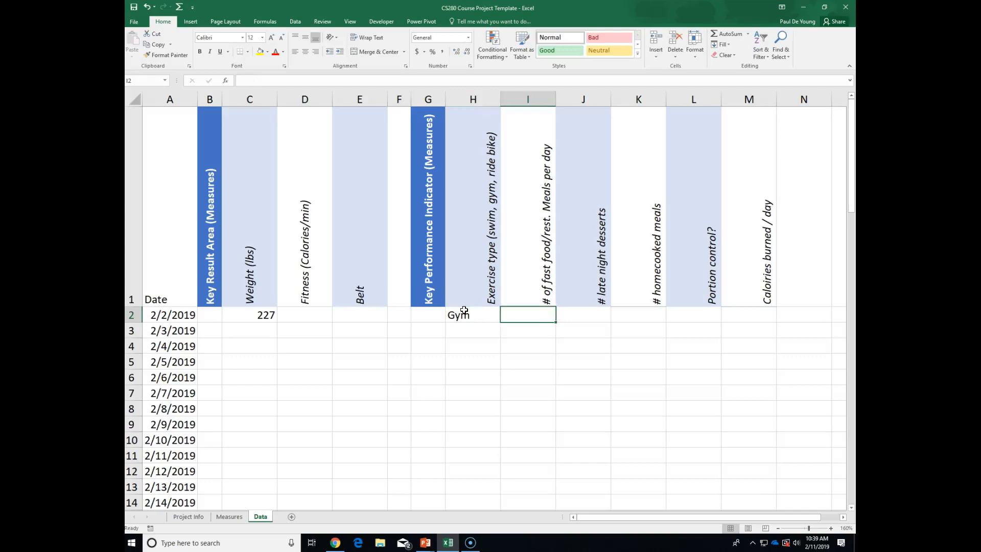
pyautogui.write('1')
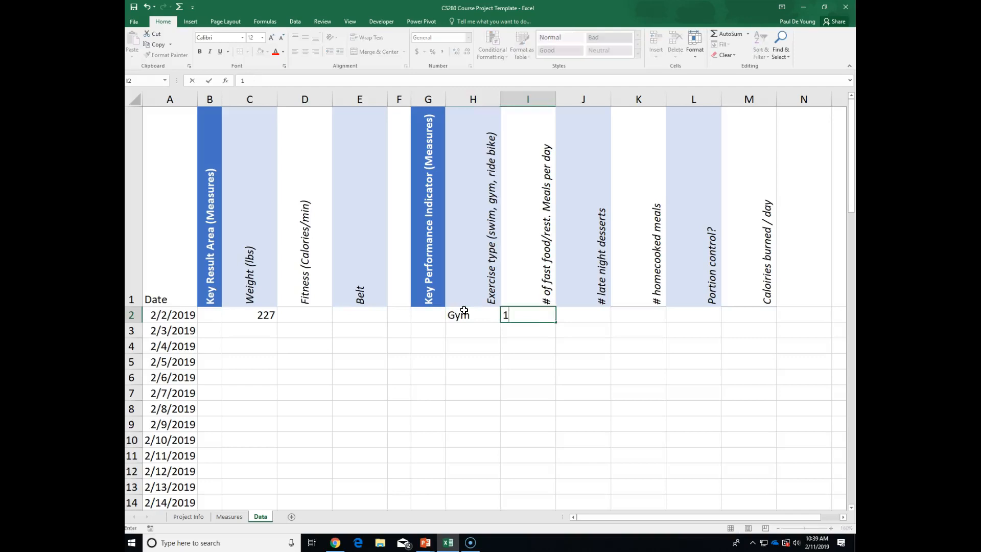
pyautogui.press('Tab')
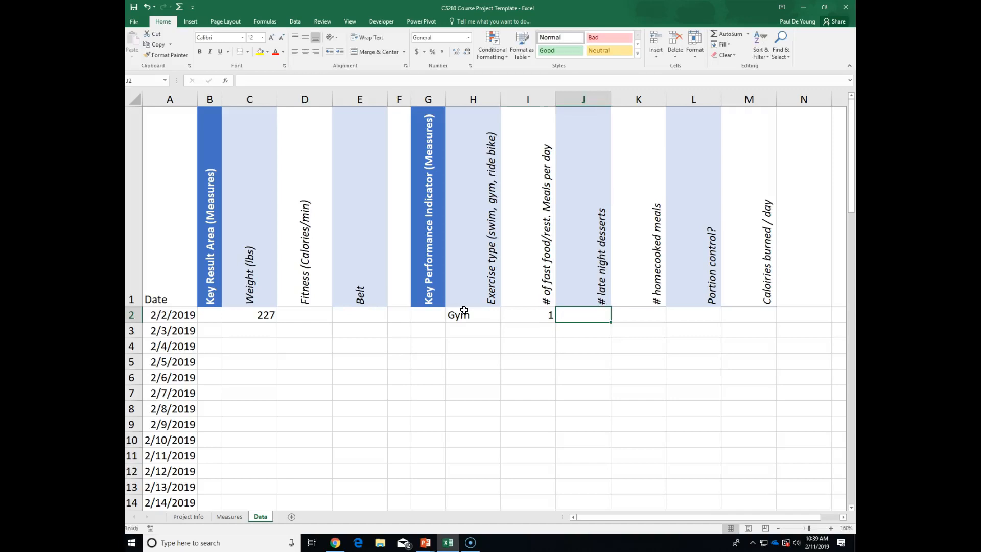
# Enter Yes, 2 and No in J2:L2, then select the KPI headers in row 1.
pyautogui.write('Yes')
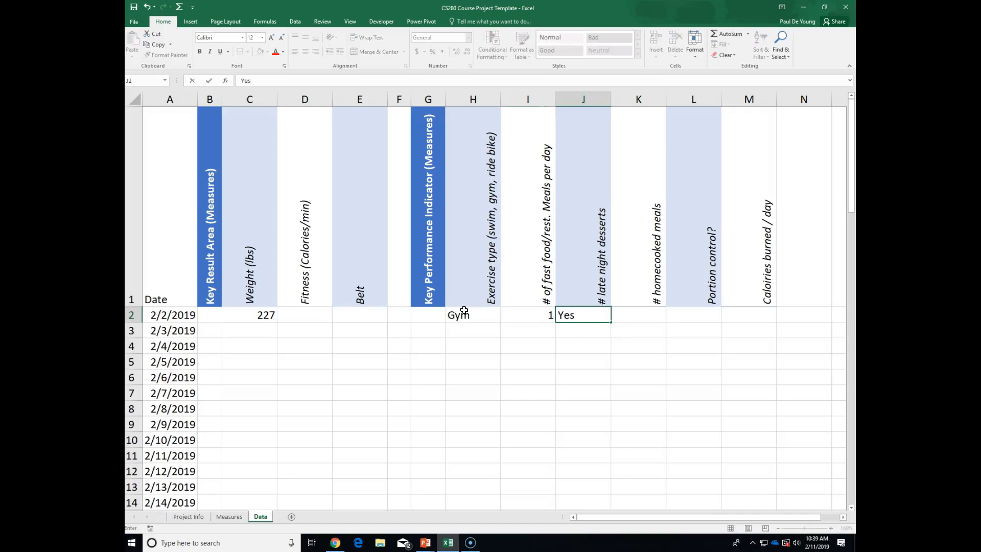
pyautogui.press('Tab')
pyautogui.write('2')
pyautogui.press('Tab')
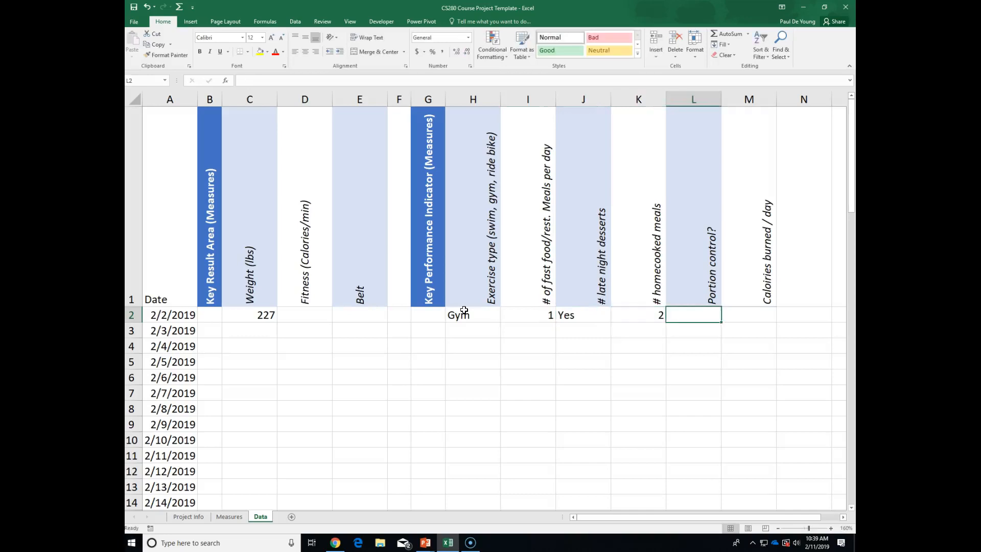
pyautogui.write('No')
pyautogui.press('Tab')
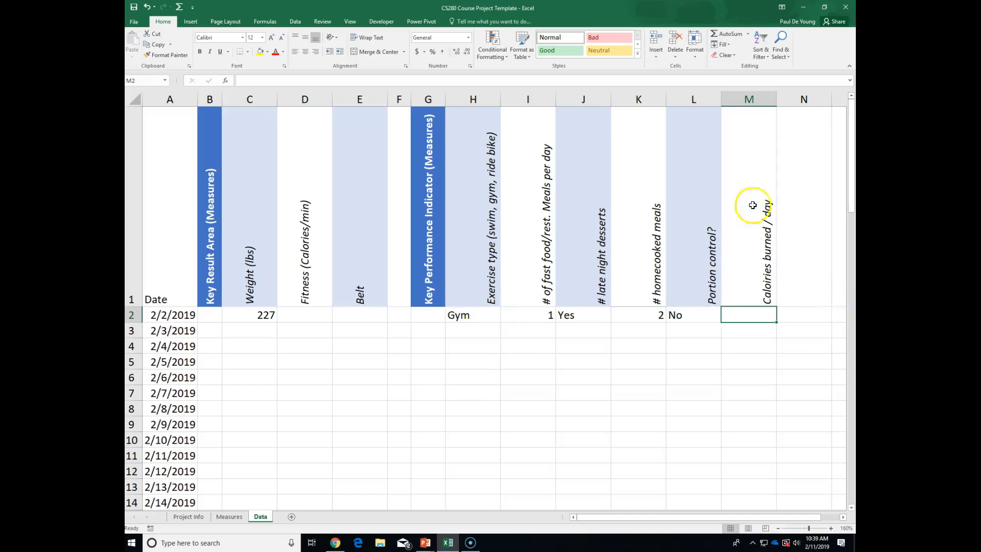
pyautogui.moveTo(776, 257); pyautogui.dragTo(452, 225)
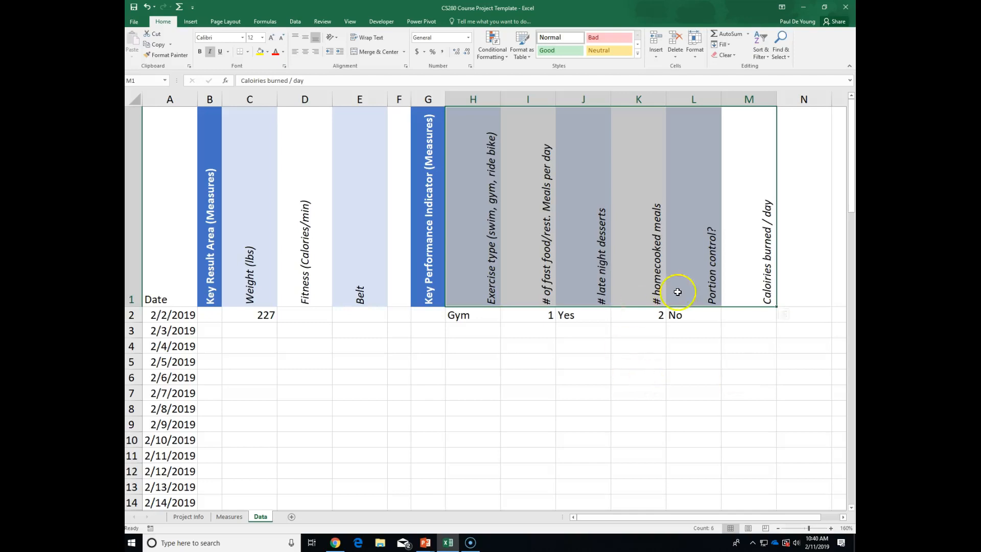
# Enter the formula =400/30 in D2 so the fitness value shows 13.33333.
pyautogui.click(314, 313)
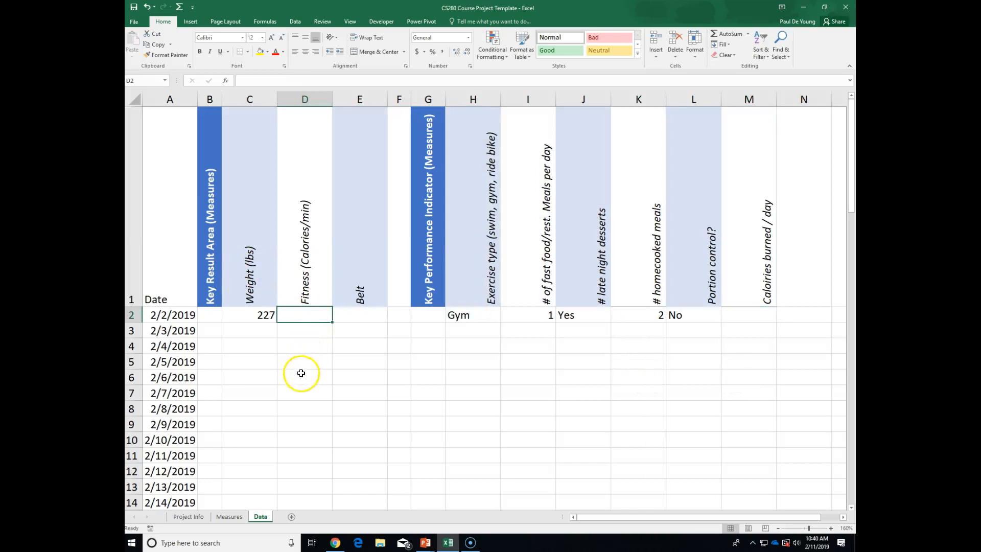
pyautogui.write('4')
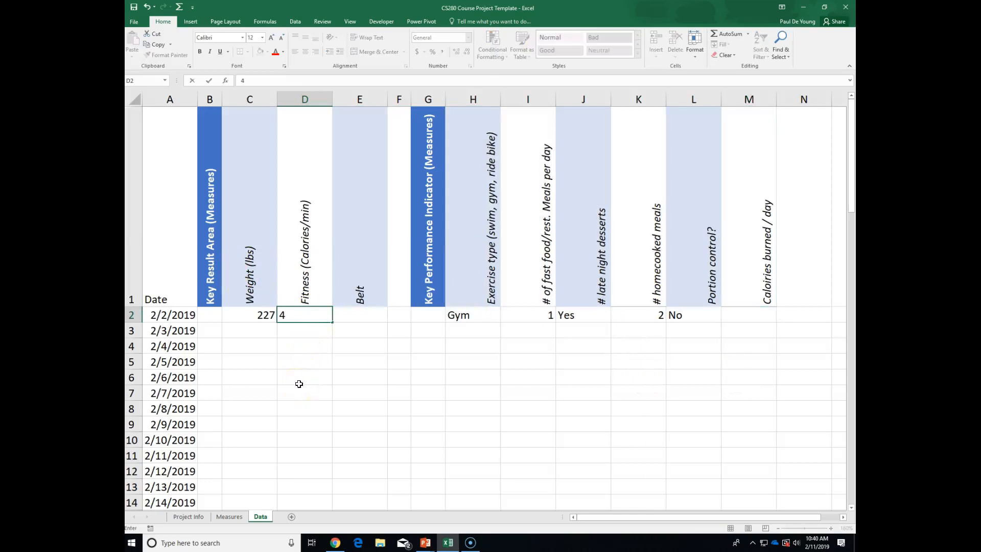
pyautogui.write('=')
pyautogui.press('BackSpace')
pyautogui.press('BackSpace')
pyautogui.write('=400/30')
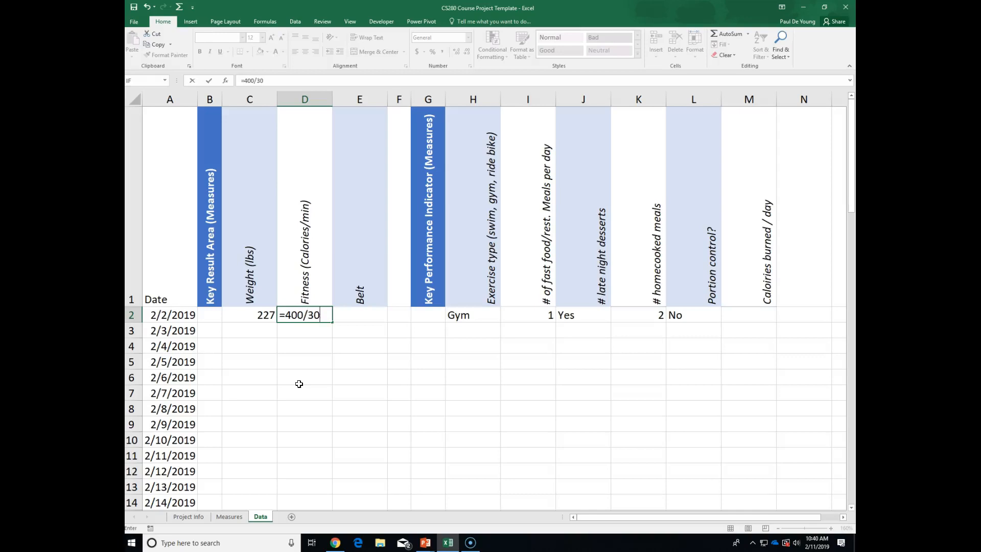
pyautogui.press('Return')
pyautogui.click(300, 318)
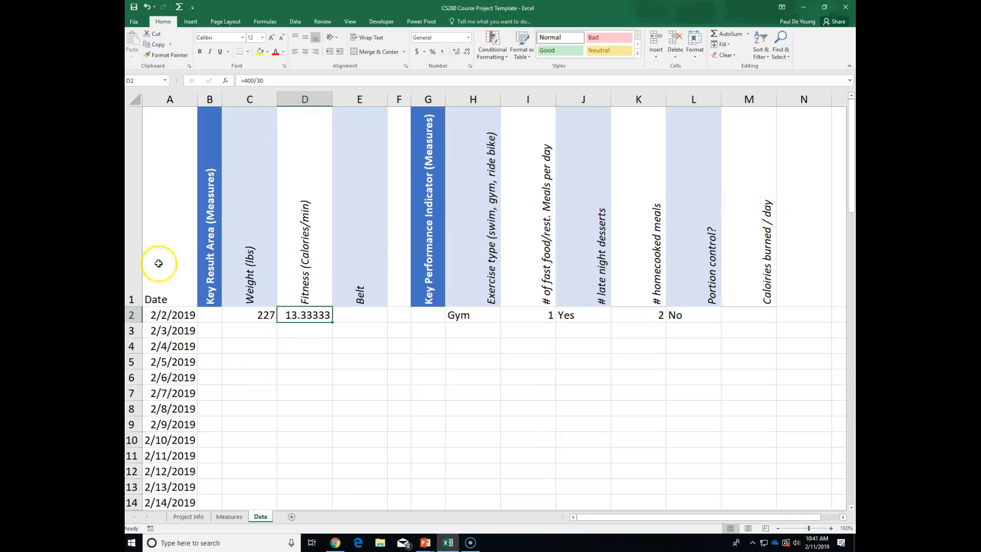
# Add a new blank Sheet1 and copy the four KRA cells B1:B4 from Measures.
pyautogui.click(229, 516)
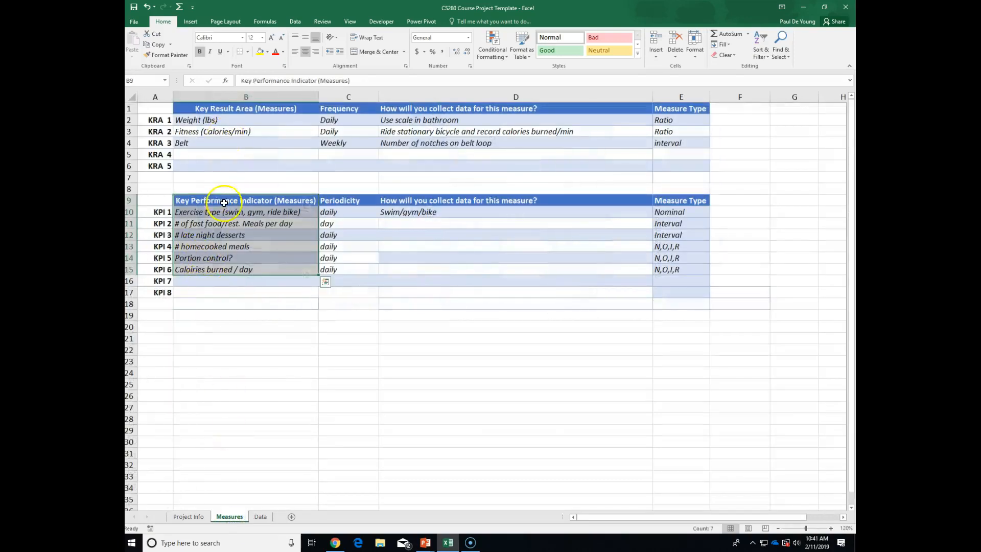
pyautogui.click(291, 517)
pyautogui.click(232, 516)
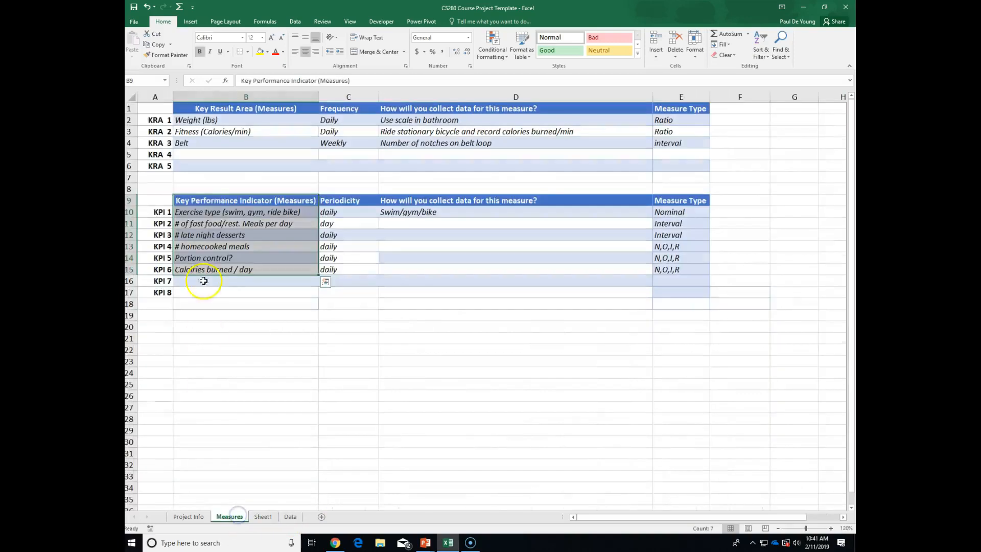
pyautogui.moveTo(221, 109); pyautogui.dragTo(226, 141)
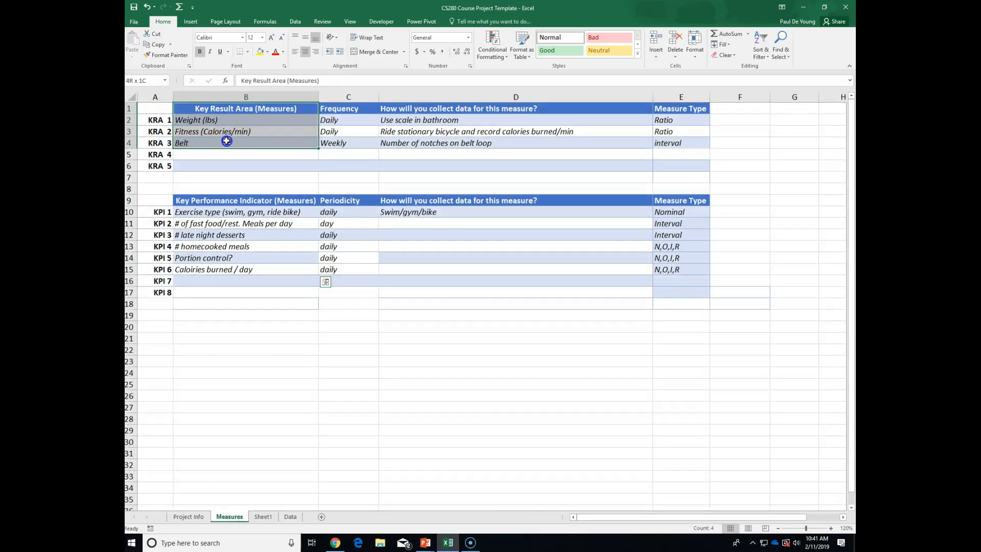
pyautogui.moveTo(226, 141); pyautogui.dragTo(227, 141)
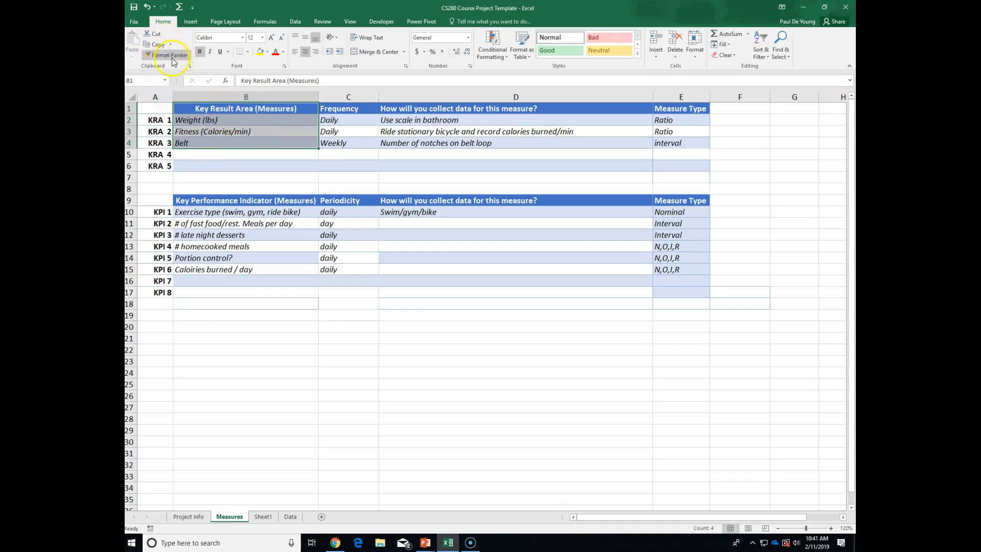
pyautogui.click(155, 47)
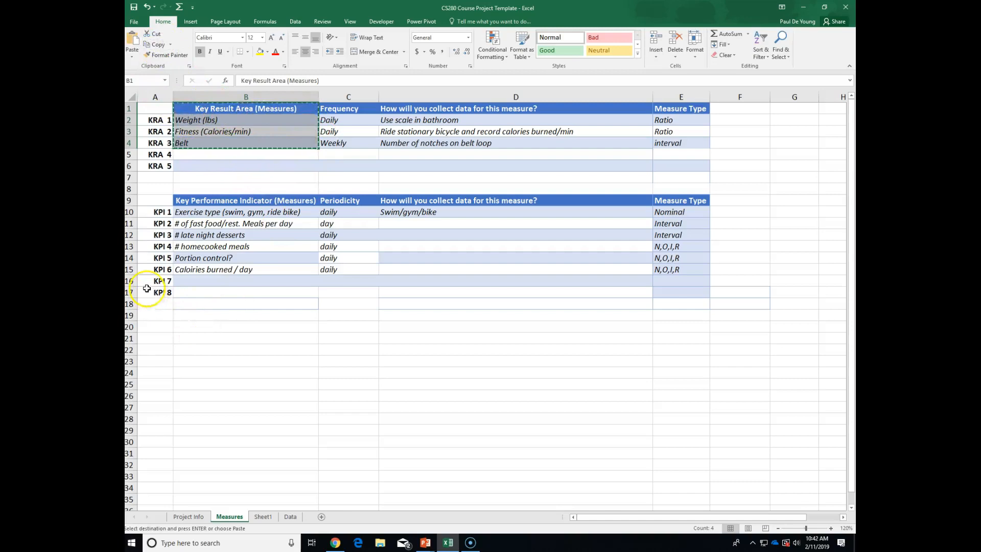
pyautogui.click(290, 517)
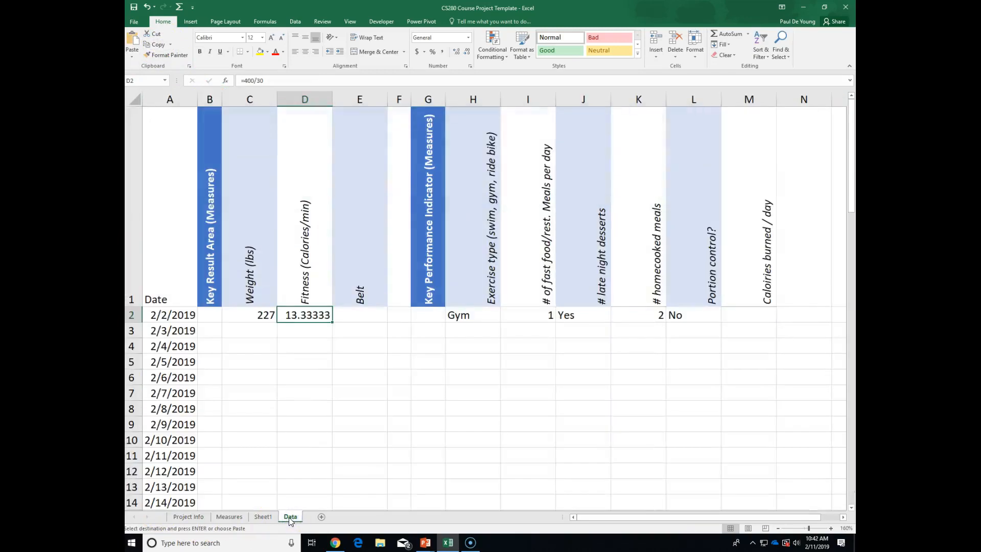
# Paste the copied KRA cells transposed into Sheet1 starting at B1.
pyautogui.click(263, 517)
pyautogui.click(186, 108)
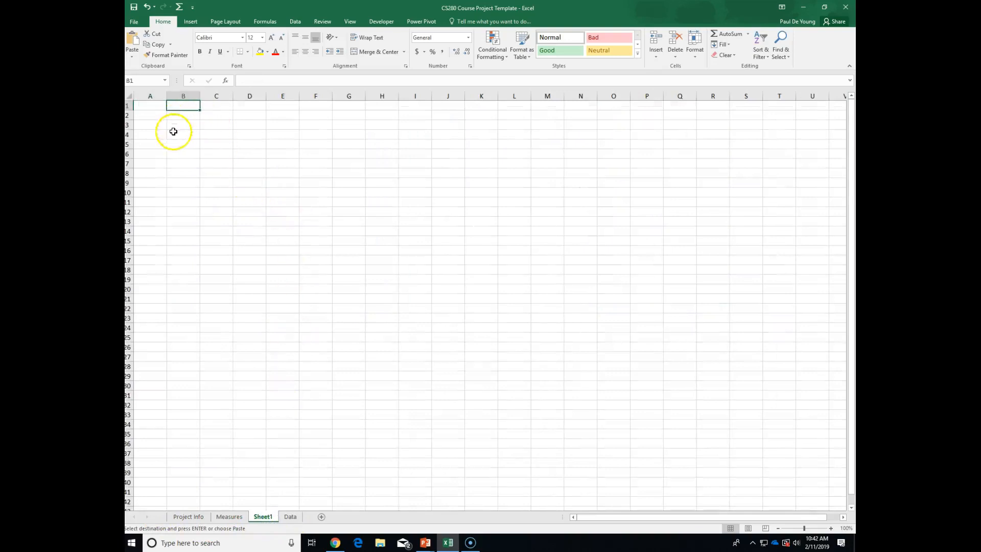
pyautogui.click(134, 56)
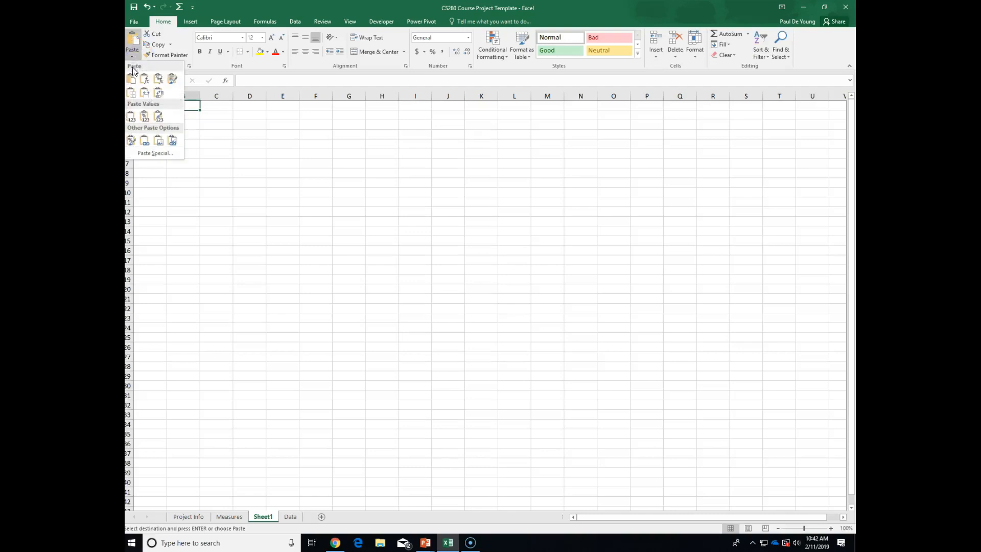
pyautogui.click(160, 97)
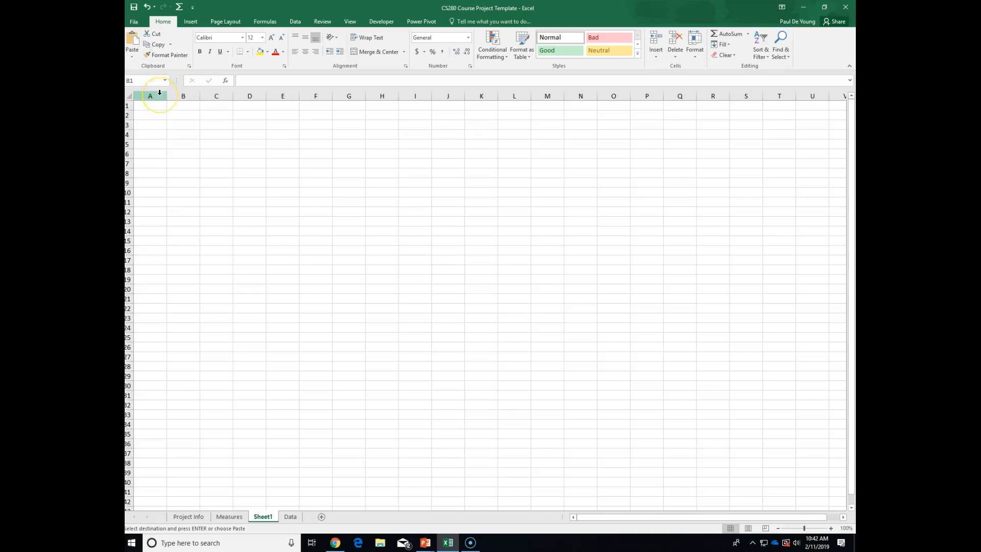
pyautogui.click(131, 43)
pyautogui.click(134, 54)
pyautogui.click(156, 92)
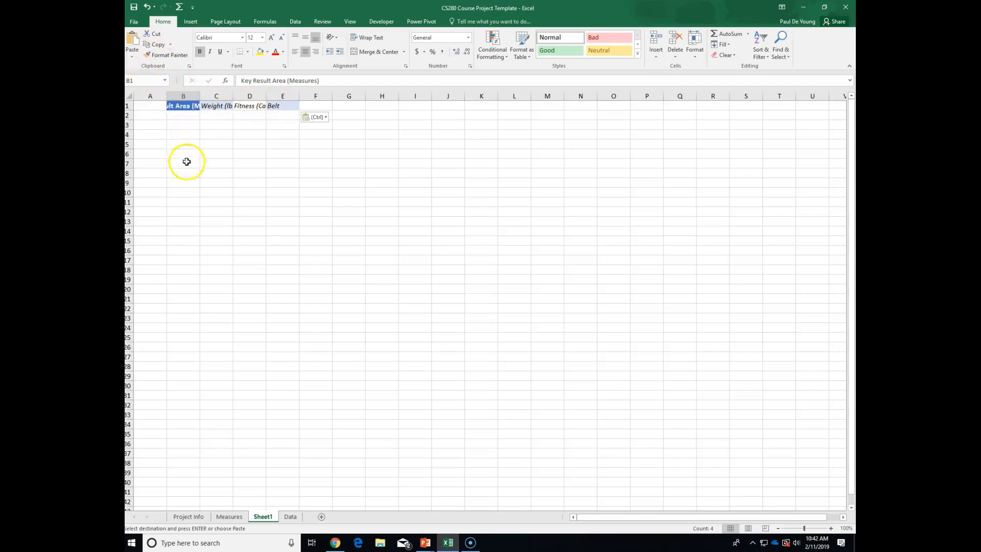
# Clear the copy marquee and compare the pasted B1:E1 headers with the Measures sheet.
pyautogui.click(229, 517)
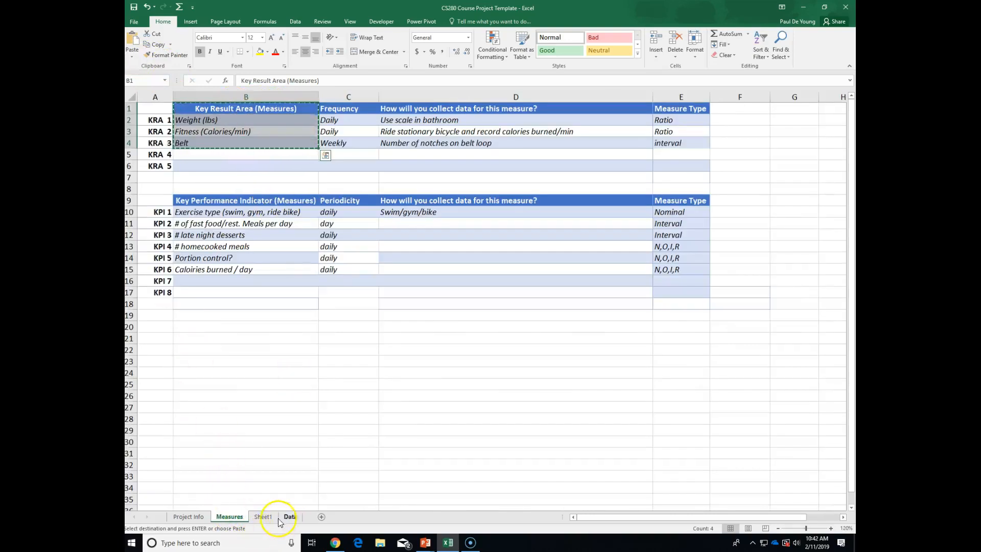
pyautogui.click(263, 516)
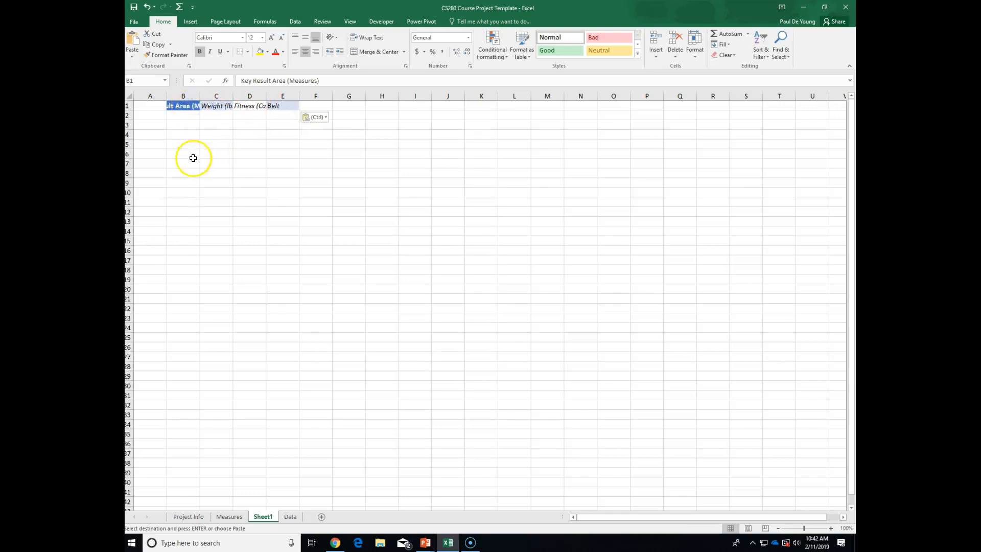
pyautogui.press('Escape')
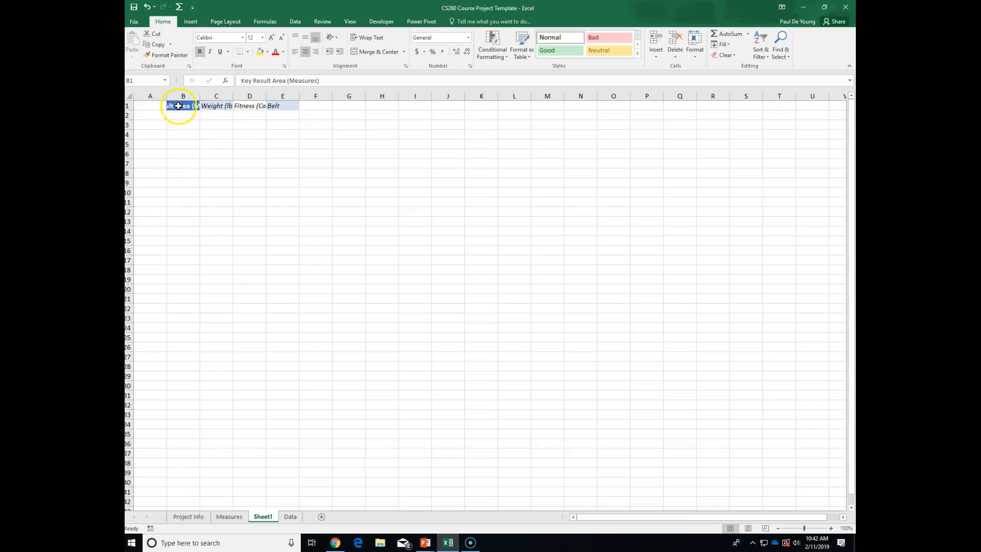
pyautogui.click(271, 106)
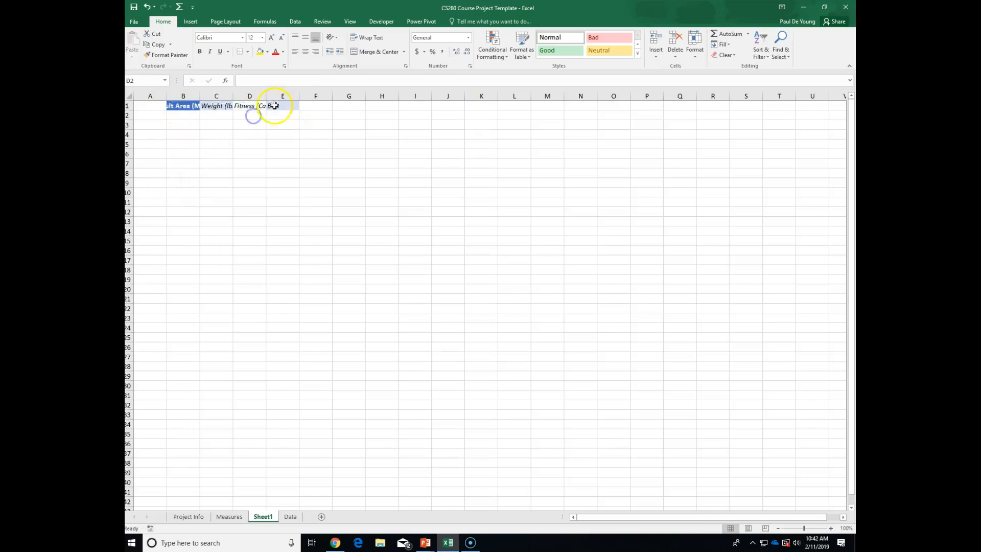
pyautogui.click(274, 107)
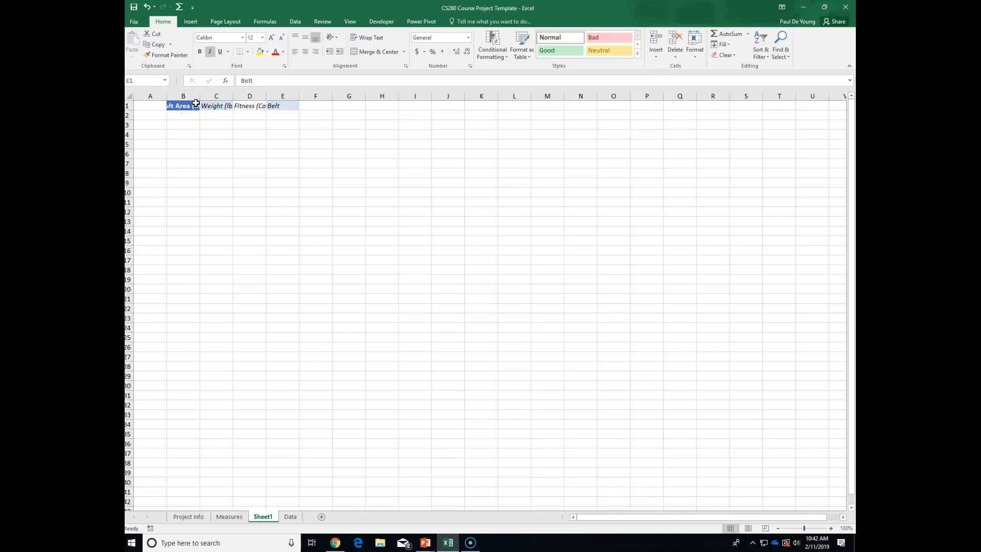
pyautogui.click(187, 106)
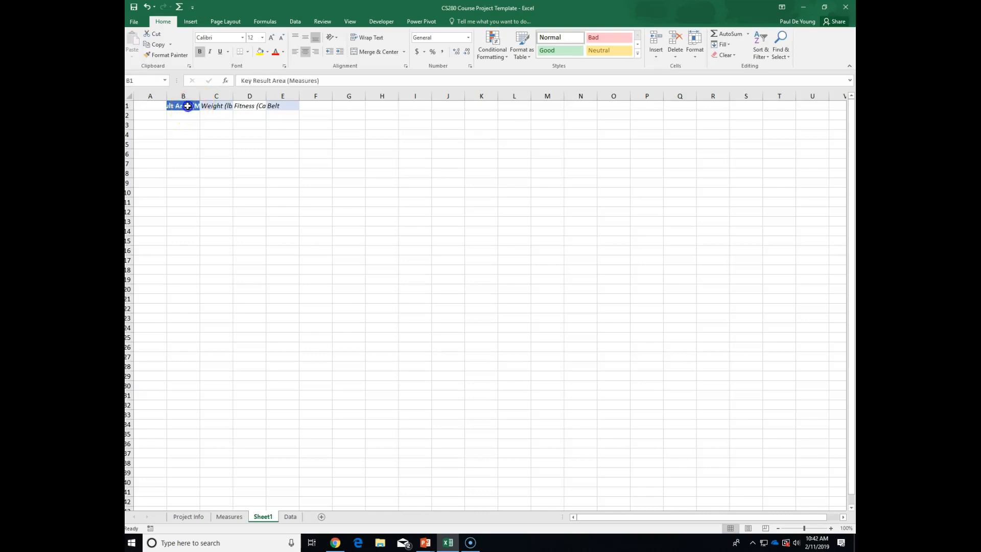
pyautogui.click(231, 517)
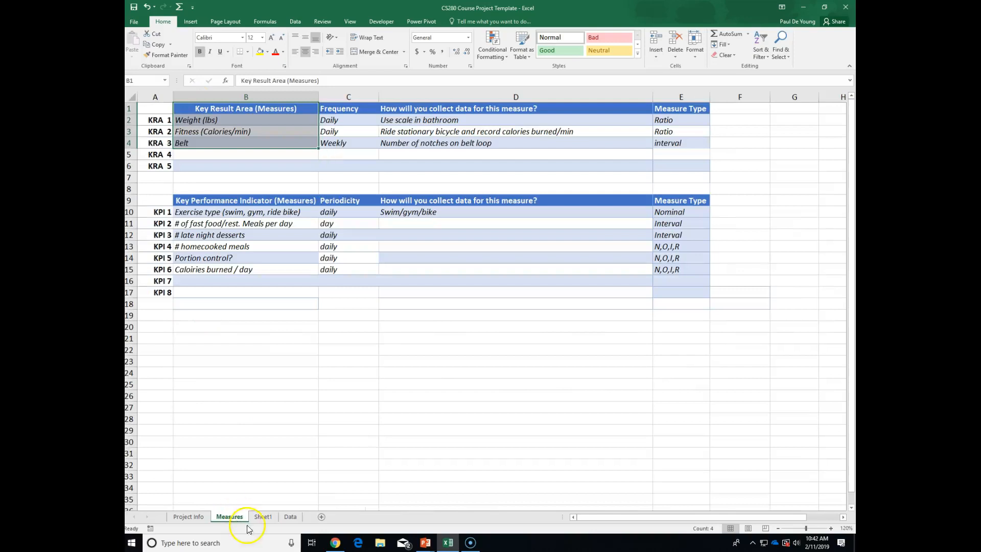
pyautogui.click(263, 517)
pyautogui.moveTo(179, 111)
pyautogui.mouseDown()
pyautogui.moveTo(203, 106)
pyautogui.moveTo(192, 108)
pyautogui.mouseUp()
pyautogui.rightClick(185, 136)
pyautogui.click(159, 166)
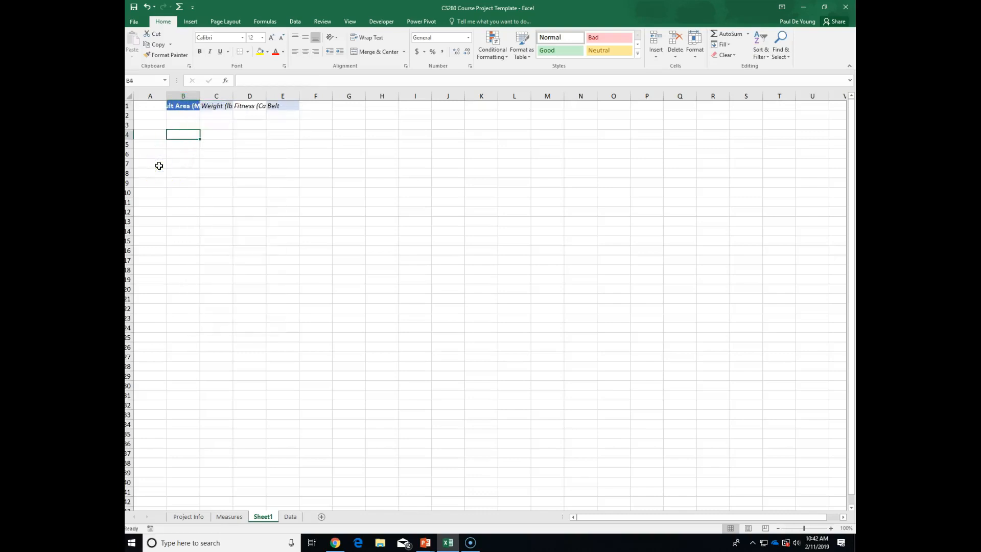
# Rotate Sheet1's B1:E1 headers to 90 degrees through Format Cells alignment.
pyautogui.moveTo(185, 105); pyautogui.dragTo(275, 106)
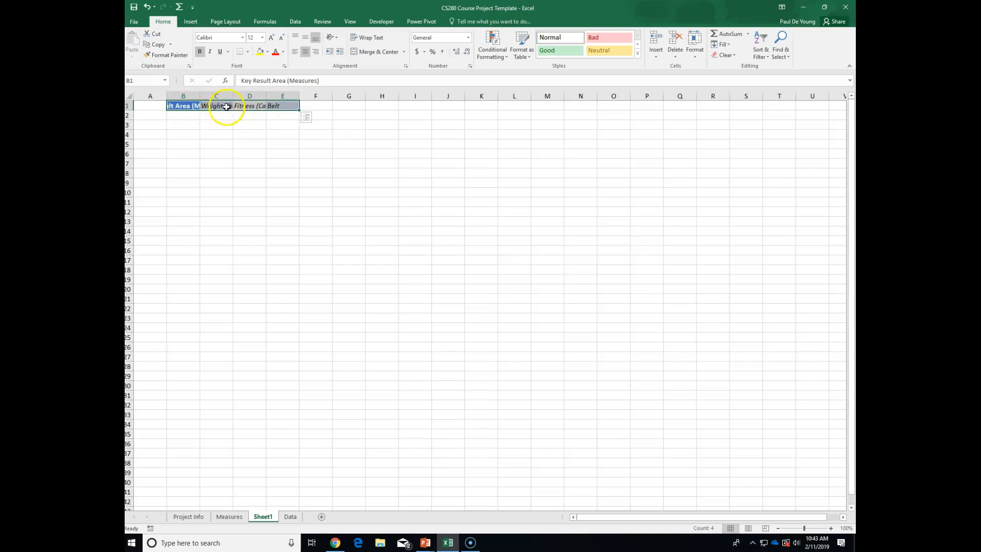
pyautogui.rightClick(204, 108)
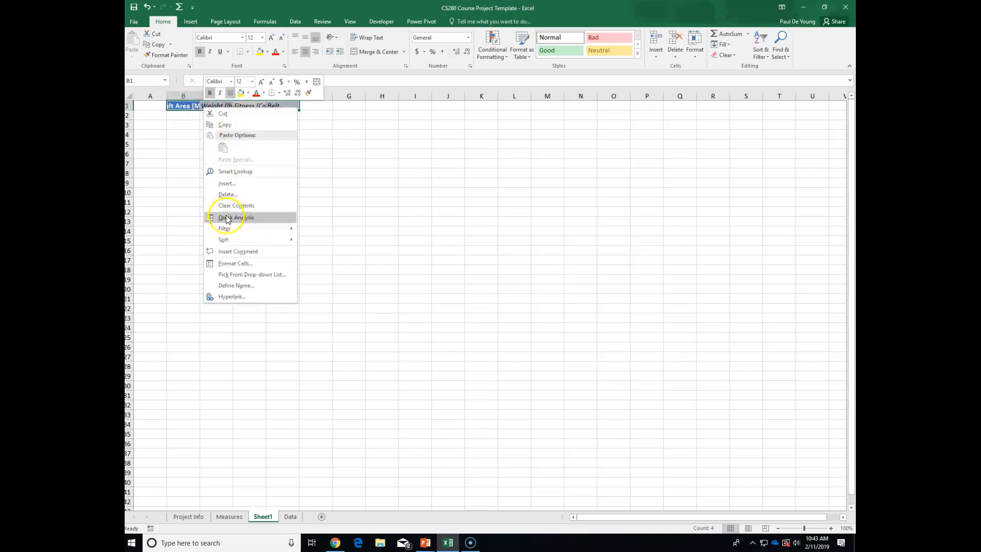
pyautogui.click(235, 263)
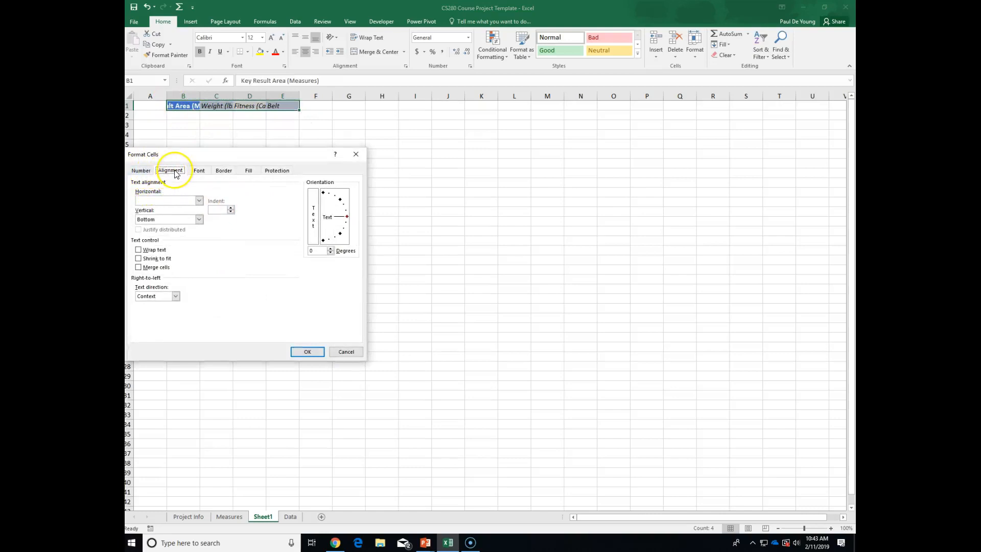
pyautogui.click(347, 217)
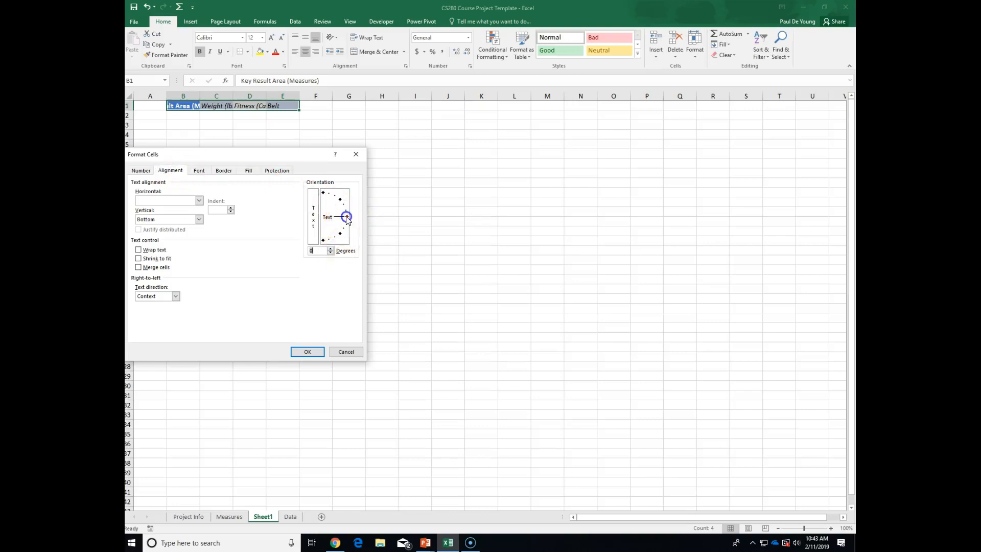
pyautogui.moveTo(346, 217); pyautogui.dragTo(338, 204)
pyautogui.click(313, 351)
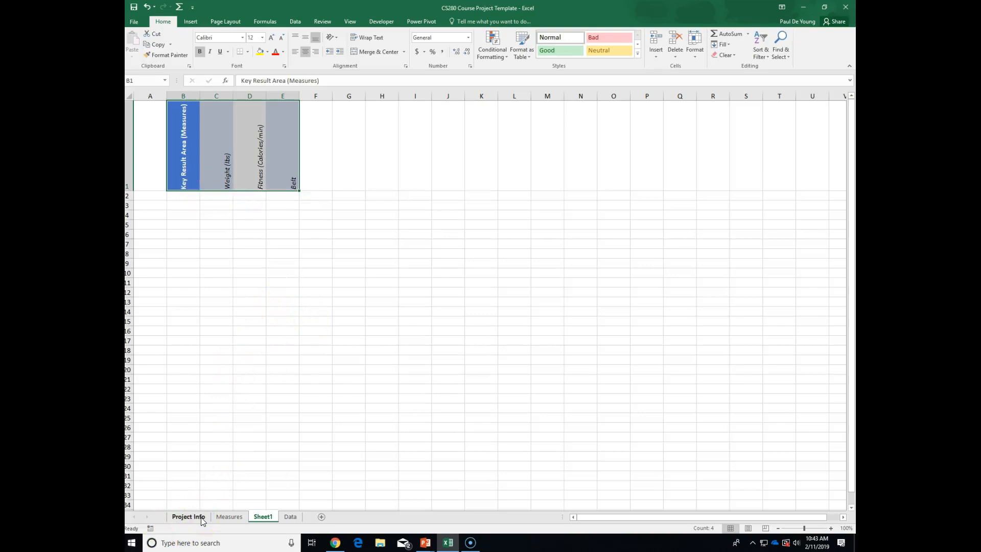
pyautogui.click(470, 543)
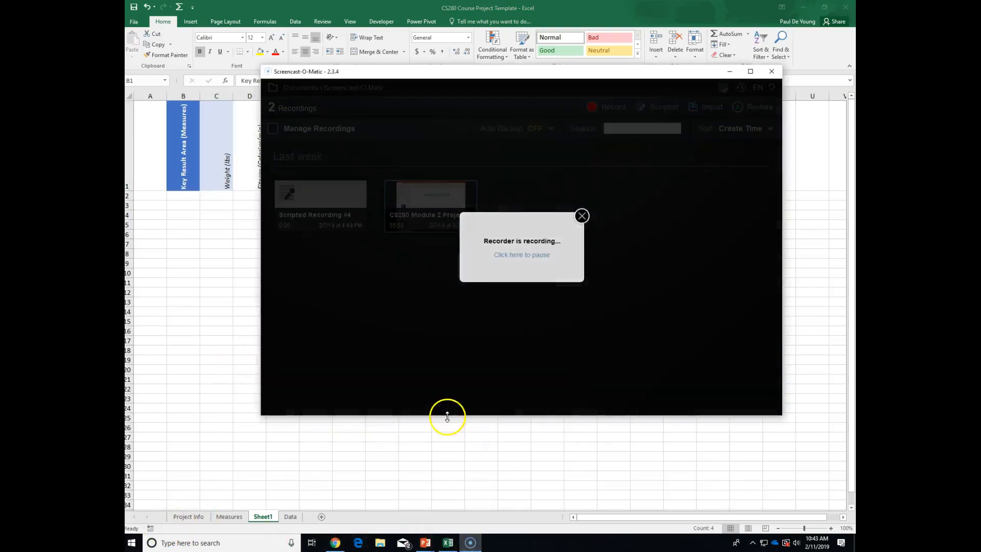